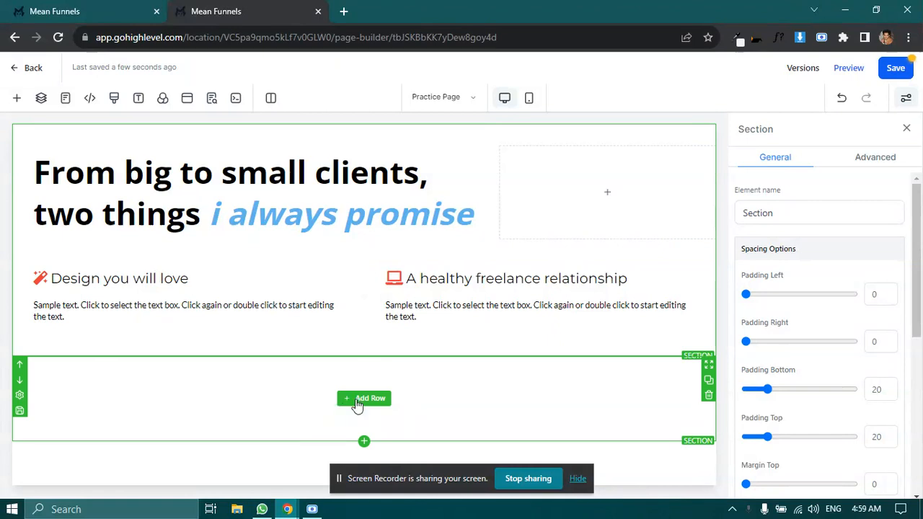
# Step: Add a one-column row to the empty section below the text columns and insert a Button element in it
pyautogui.moveTo(166, 216); pyautogui.dragTo(329, 426)
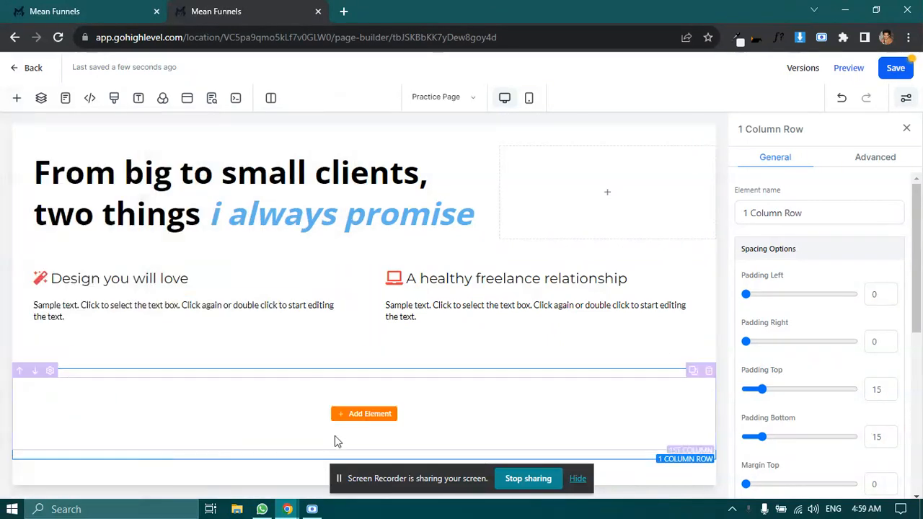
pyautogui.click(364, 414)
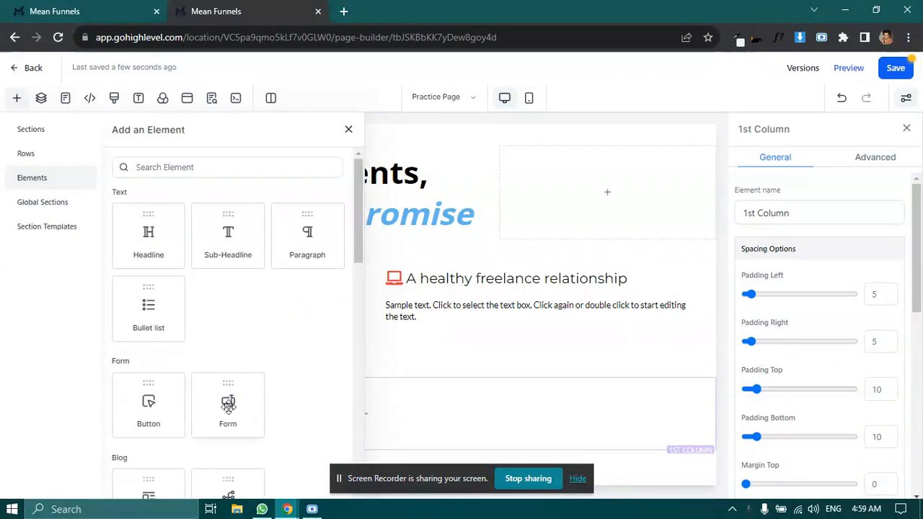
pyautogui.click(148, 417)
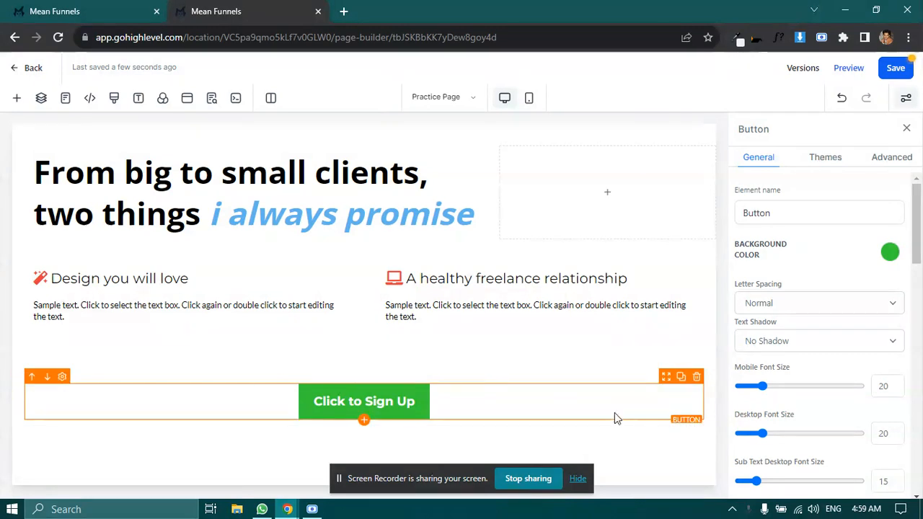
# Step: Delete the "Click to Sign Up" button and insert a new Button element in the same column
pyautogui.click(646, 382)
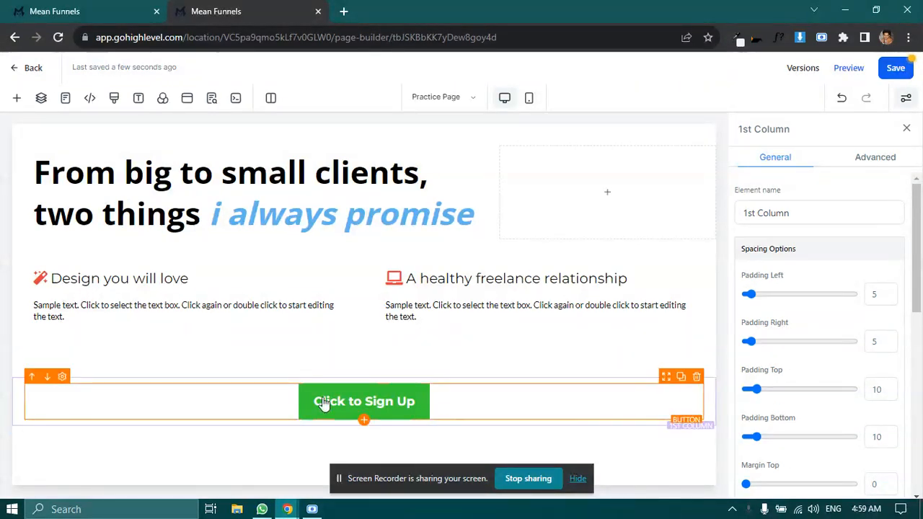
pyautogui.click(330, 403)
pyautogui.click(697, 377)
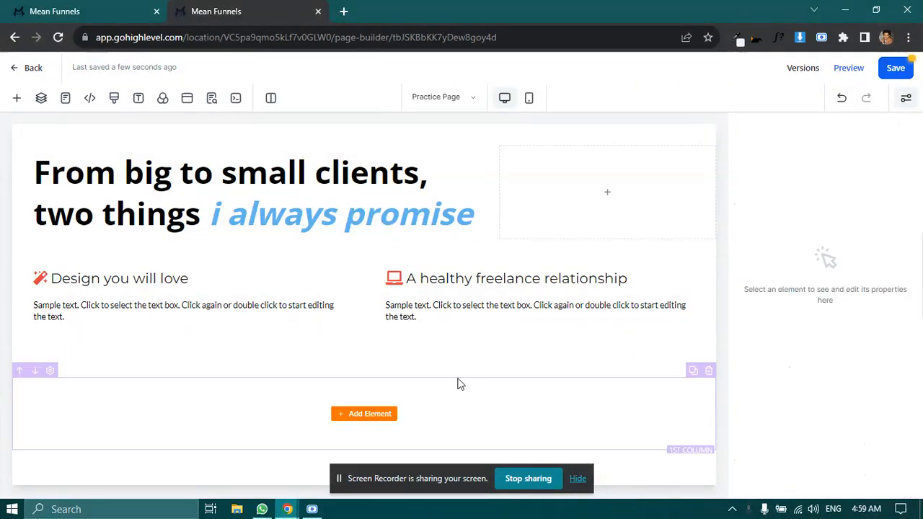
pyautogui.click(368, 415)
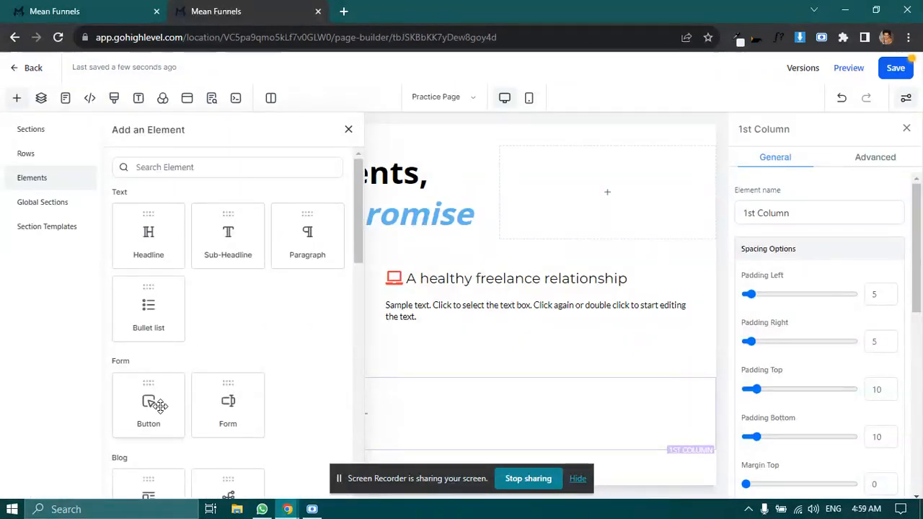
pyautogui.click(153, 402)
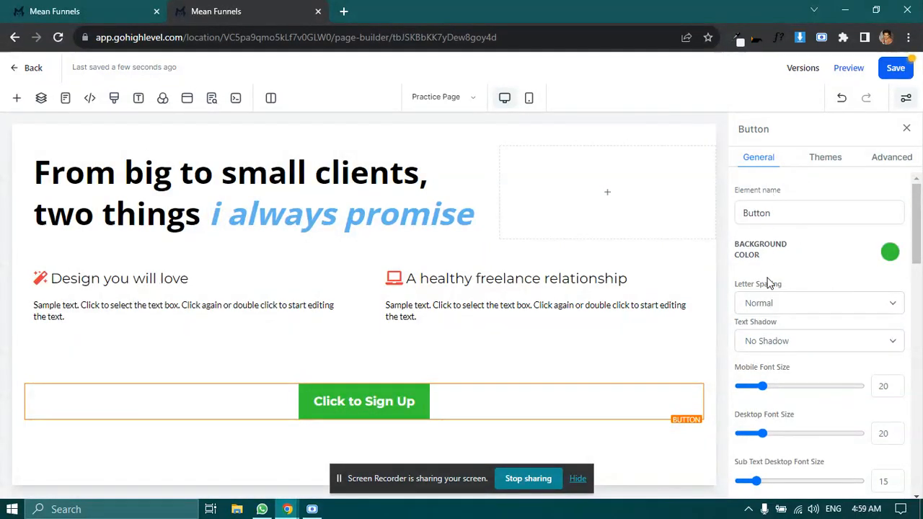
# Step: Set the button's text to "Submit" and its sub text to "Hurry Up"
pyautogui.scroll(-10, 770, 317)
pyautogui.tripleClick(803, 308)
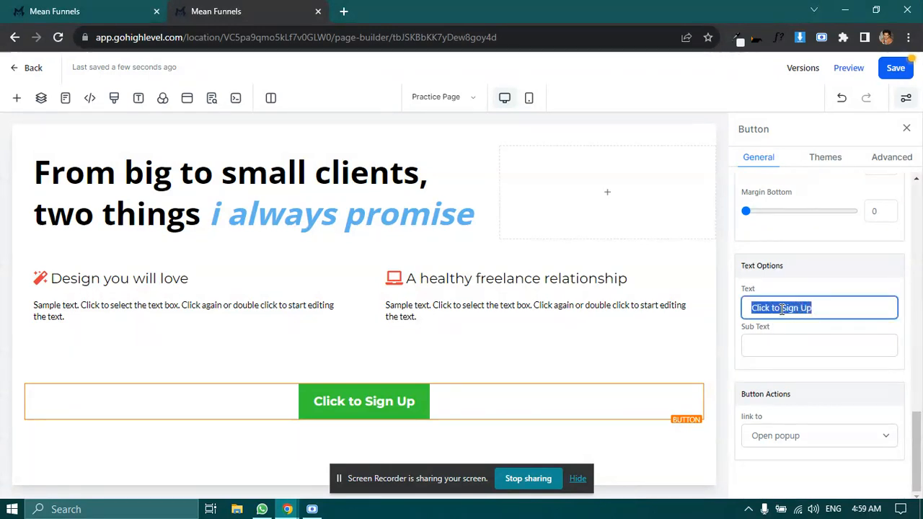
pyautogui.write('Submit')
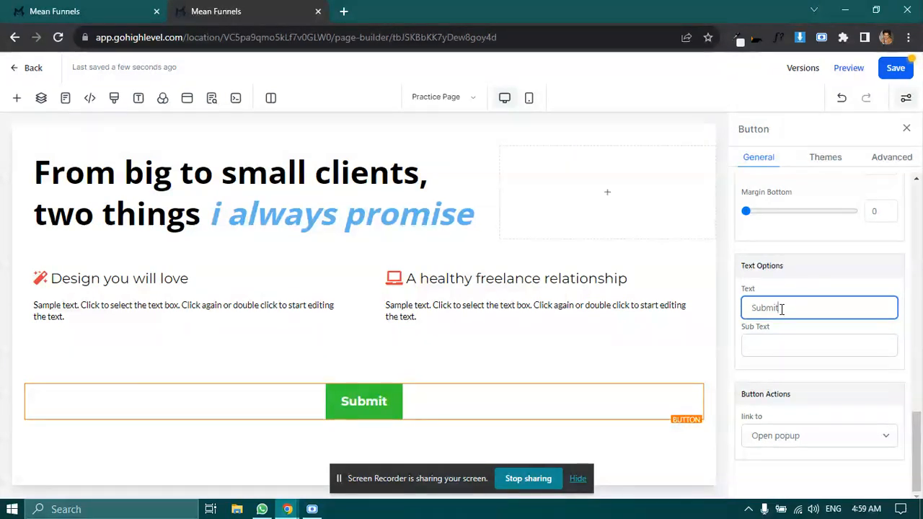
pyautogui.click(761, 351)
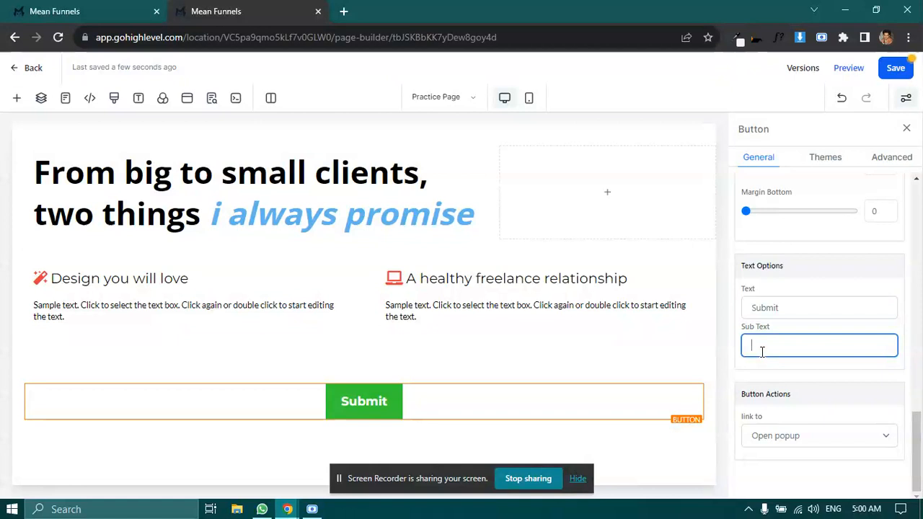
pyautogui.write('Hu')
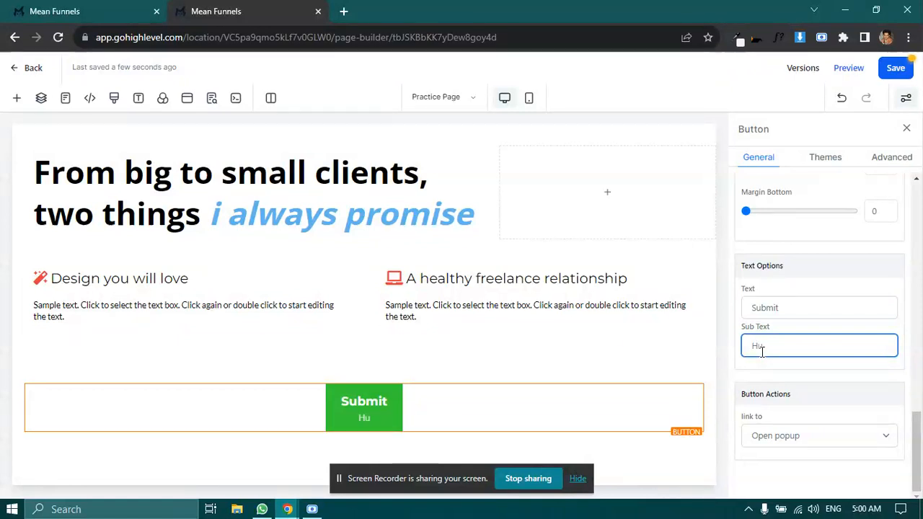
pyautogui.write('rry Up')
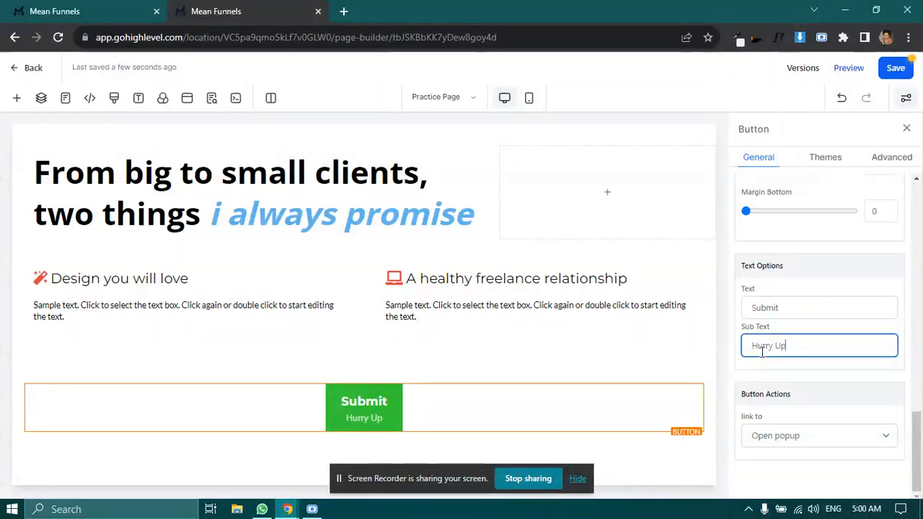
pyautogui.click(815, 277)
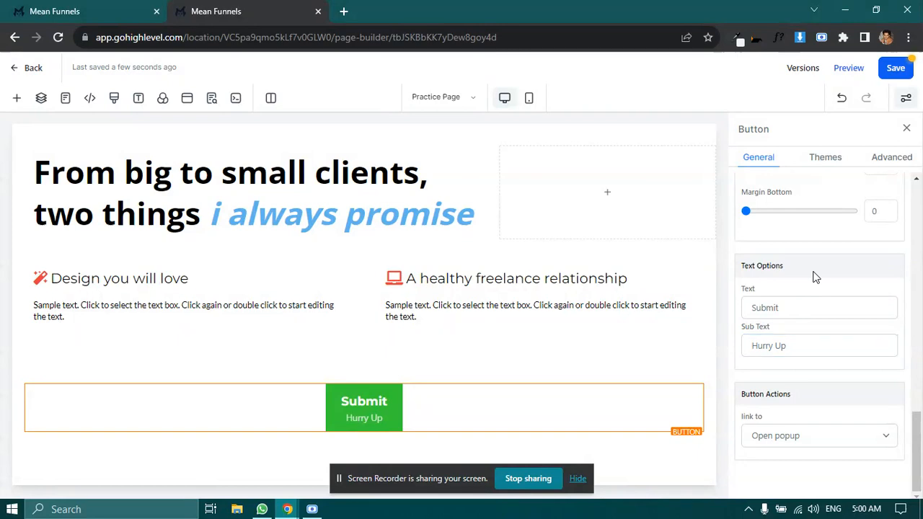
# Step: Set the button's text to "Register Now" and clear its sub text
pyautogui.click(907, 128)
pyautogui.click(489, 401)
pyautogui.scroll(-10, 776, 338)
pyautogui.moveTo(793, 315); pyautogui.dragTo(719, 321)
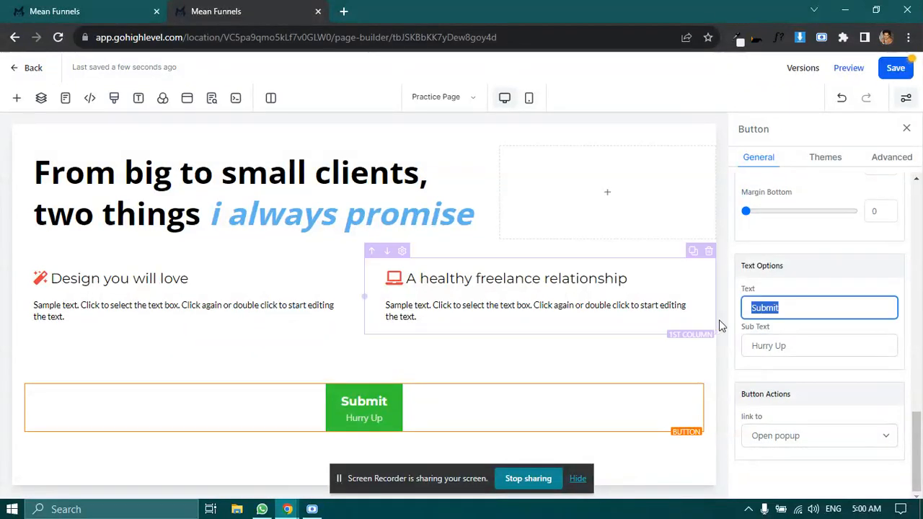
pyautogui.write('Re')
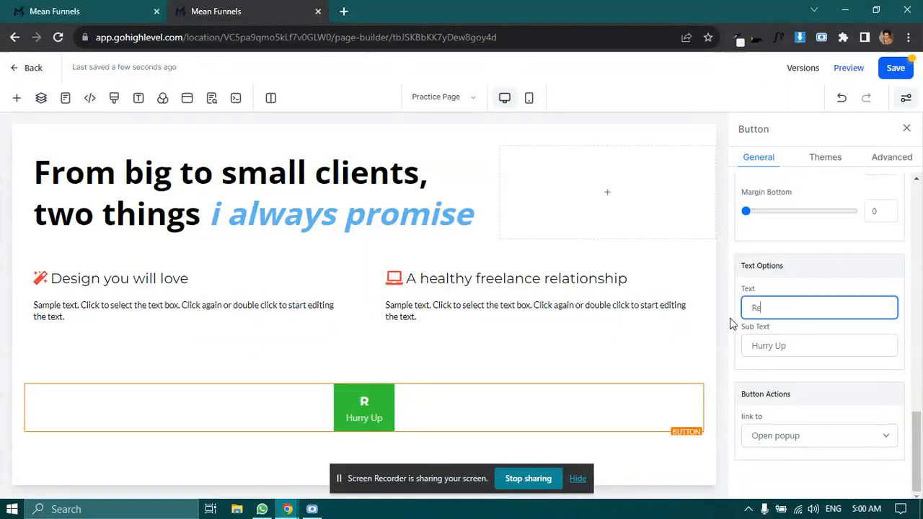
pyautogui.write('gister Now')
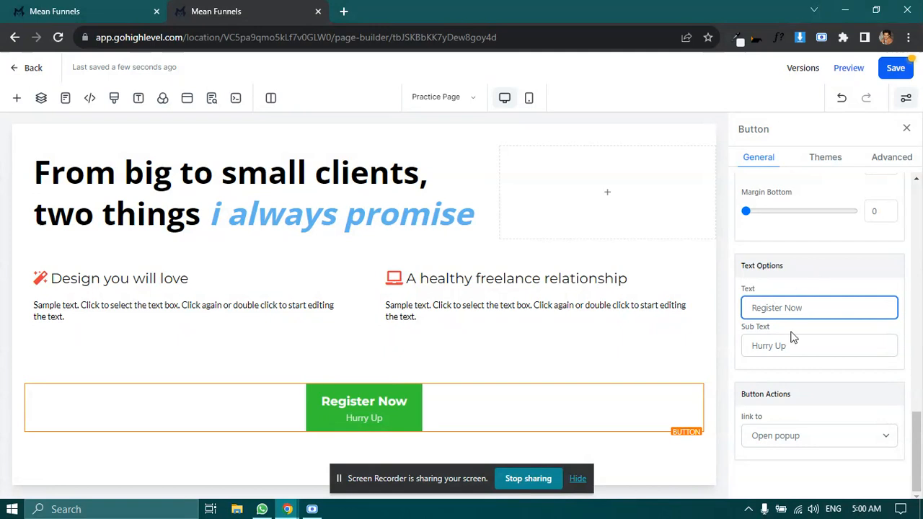
pyautogui.moveTo(803, 353); pyautogui.dragTo(719, 356)
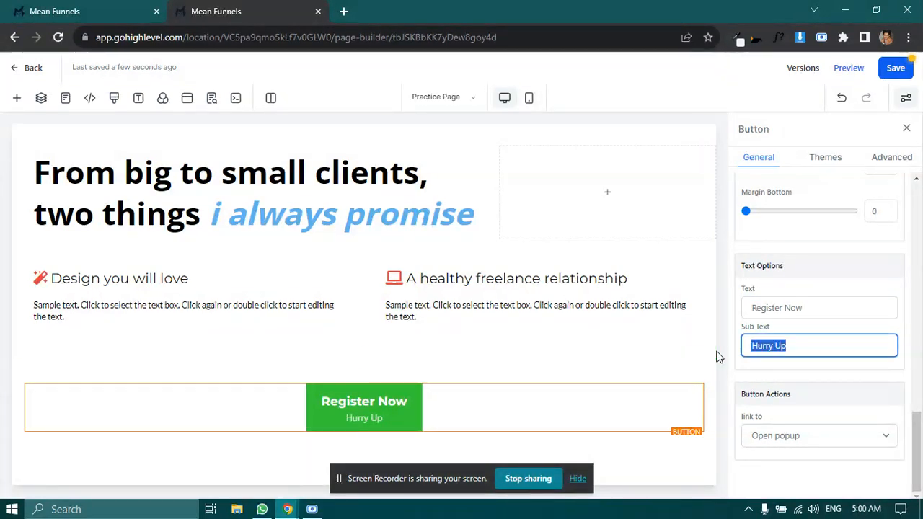
pyautogui.press('BackSpace')
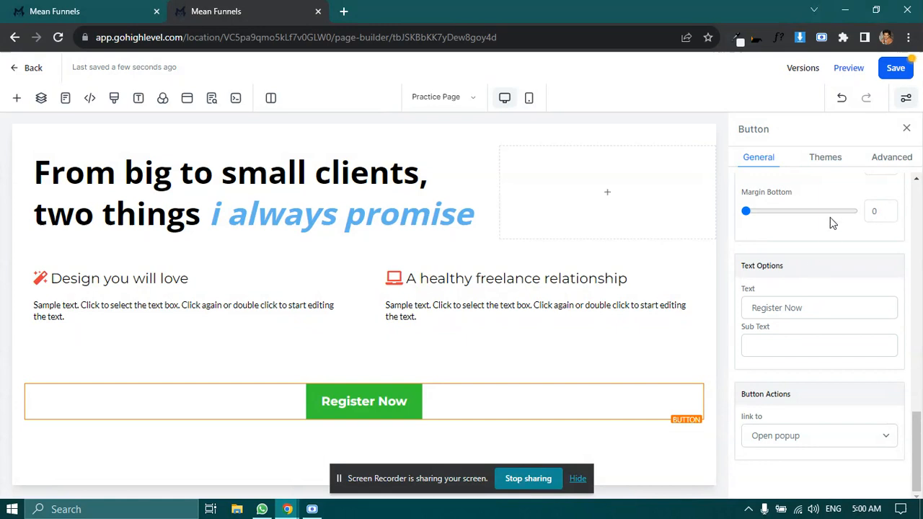
# Step: Try red, orange and other palette colors as the button's background, and settle on light blue
pyautogui.scroll(10, 796, 259)
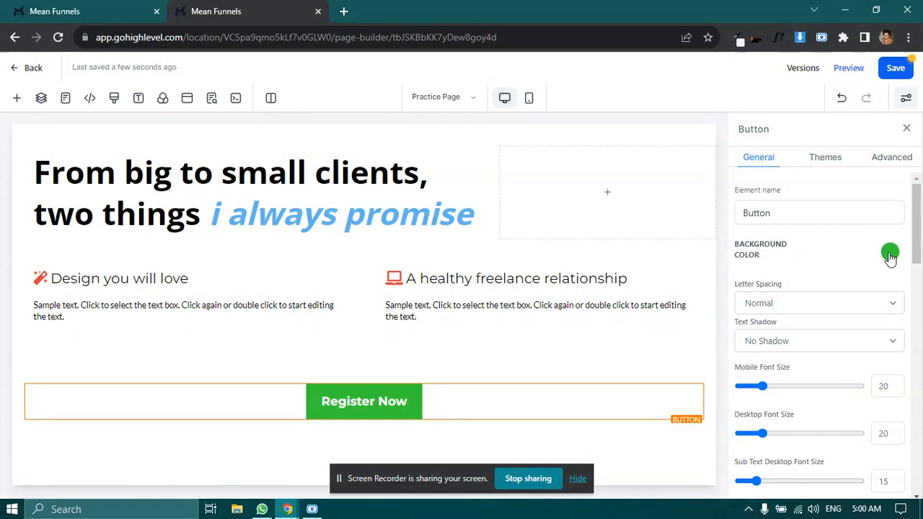
pyautogui.click(890, 254)
pyautogui.click(866, 287)
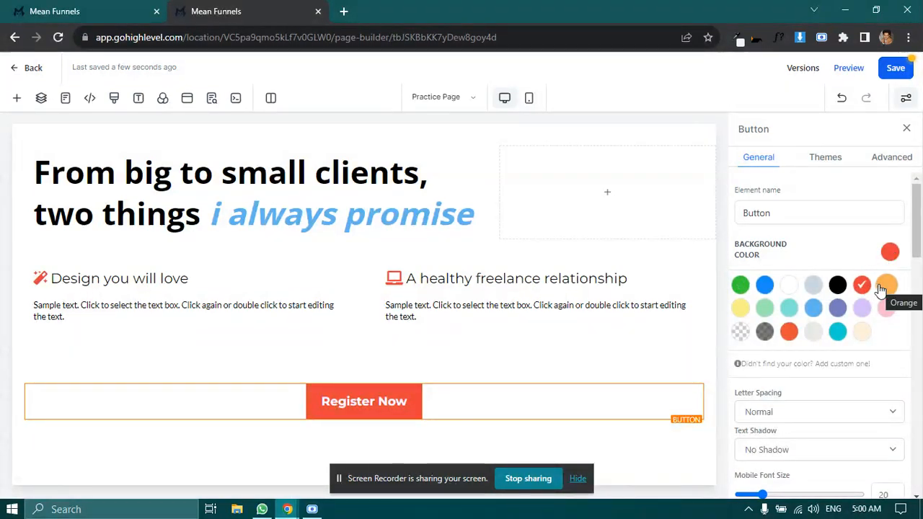
pyautogui.click(886, 287)
pyautogui.click(886, 308)
pyautogui.click(862, 309)
pyautogui.click(812, 310)
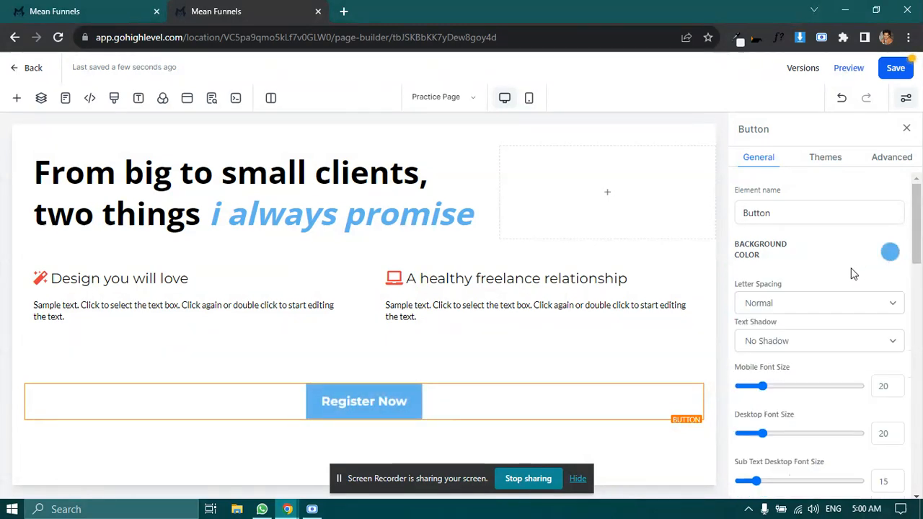
# Step: Set the letter spacing of the "Register Now" button to 3px
pyautogui.scroll(-1, 747, 283)
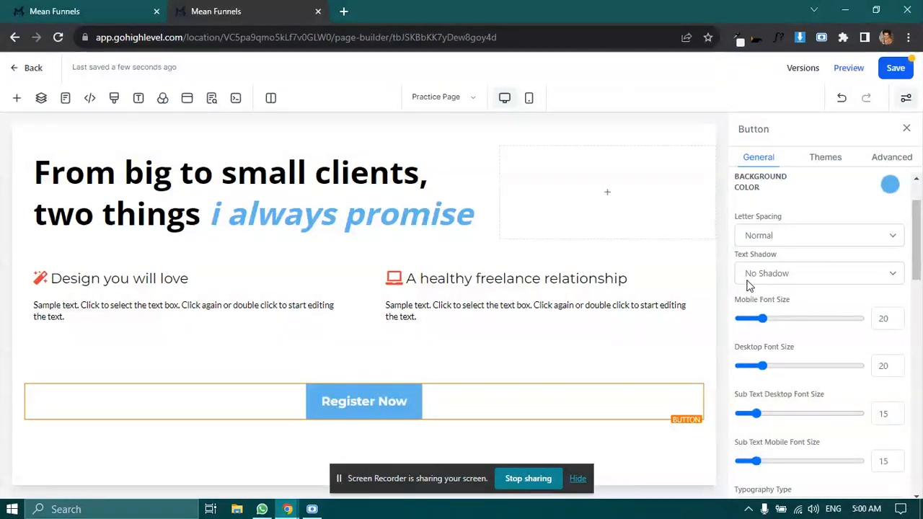
pyautogui.click(779, 242)
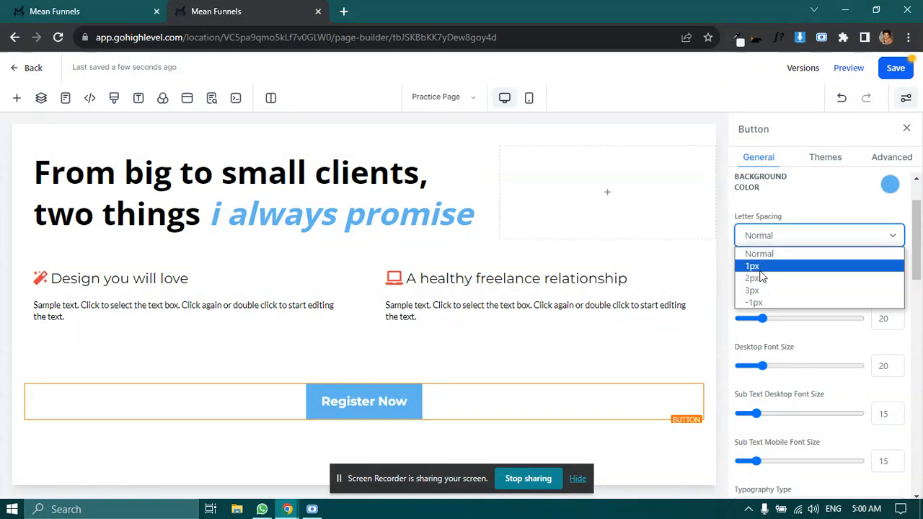
pyautogui.click(755, 291)
pyautogui.click(776, 239)
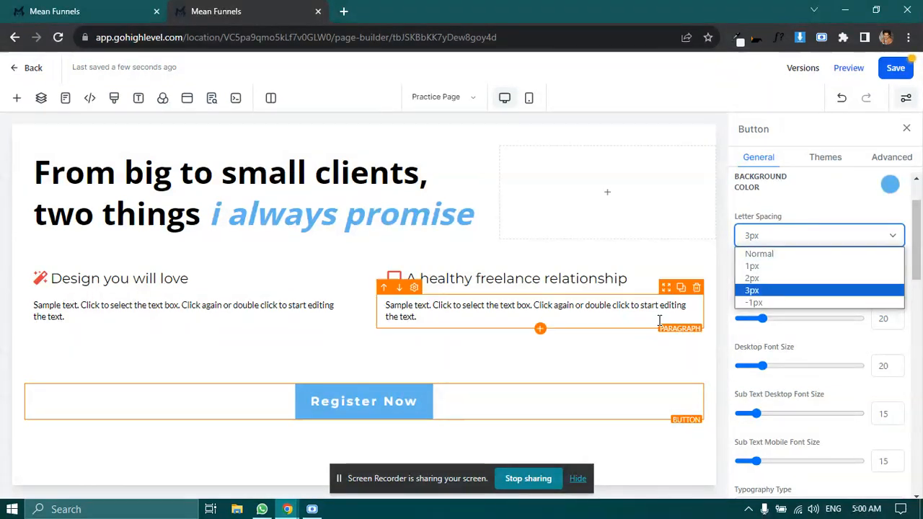
pyautogui.click(789, 229)
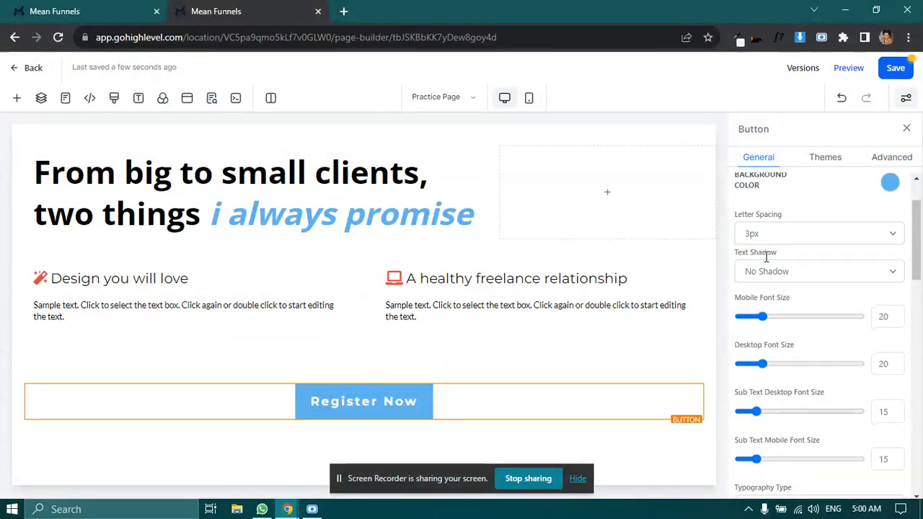
# Step: Set the button's text shadow to Strong Shadow
pyautogui.scroll(-1, 775, 238)
pyautogui.click(785, 206)
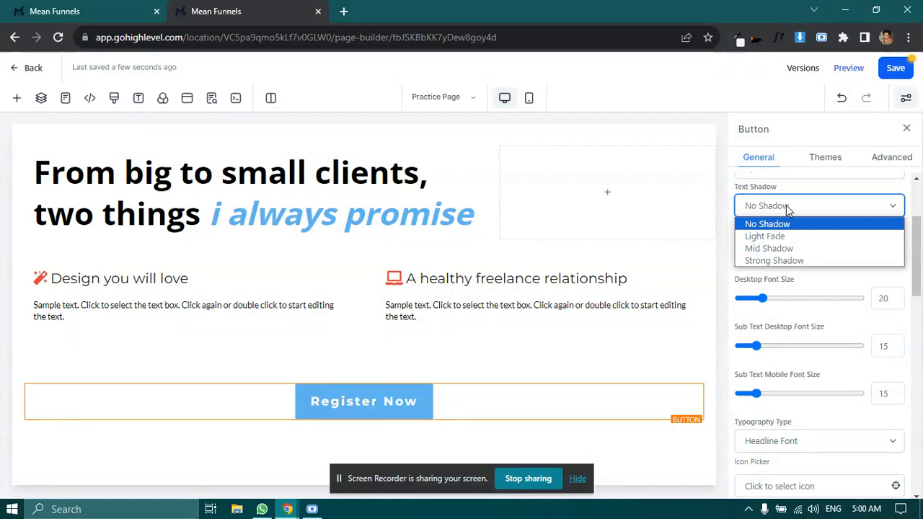
pyautogui.click(770, 260)
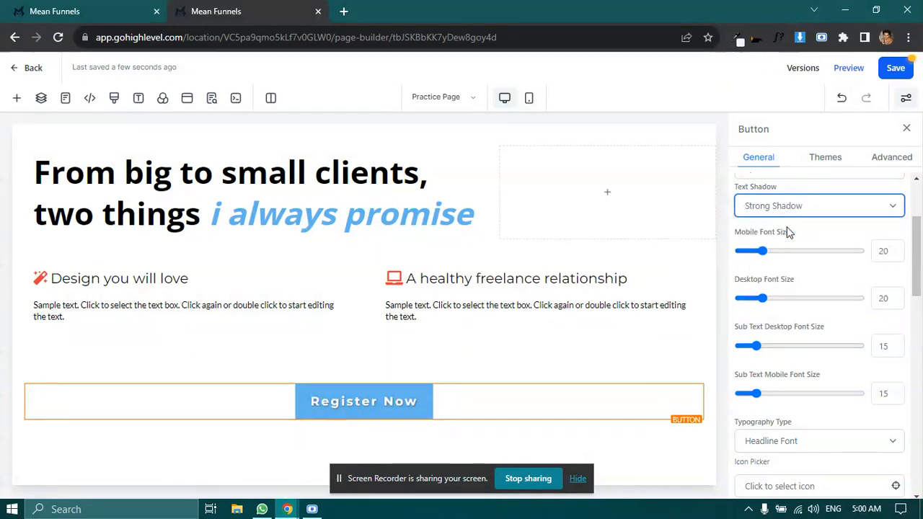
# Step: Try Mid Shadow and Light Fade as the button's text shadow, and return it to Strong Shadow
pyautogui.scroll(1, 786, 234)
pyautogui.click(775, 274)
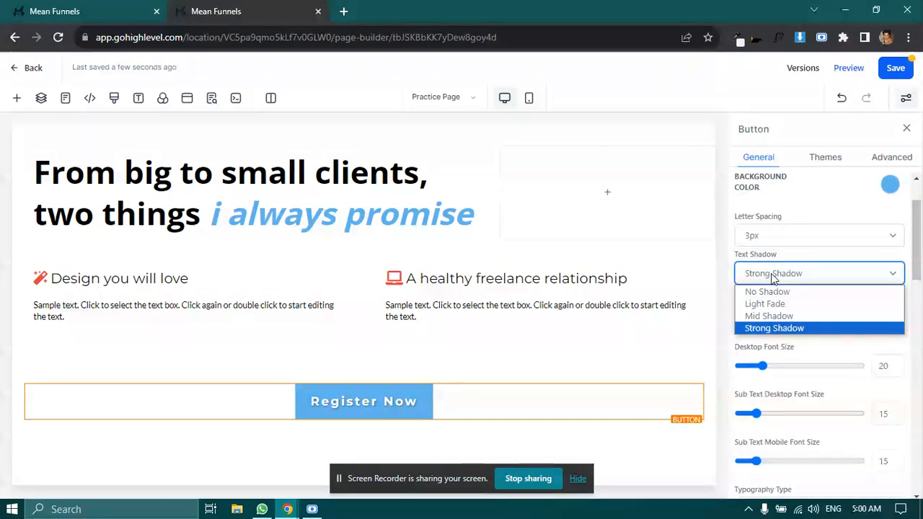
pyautogui.click(762, 322)
pyautogui.click(773, 274)
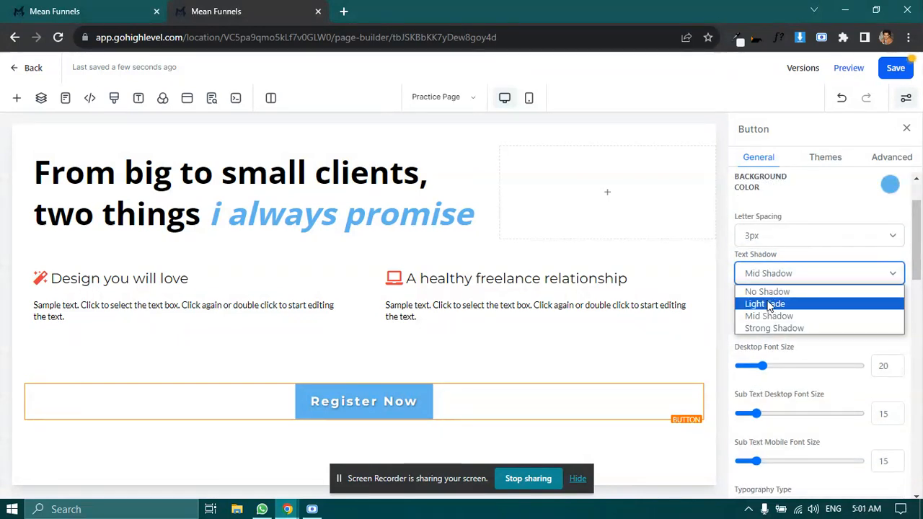
pyautogui.click(769, 305)
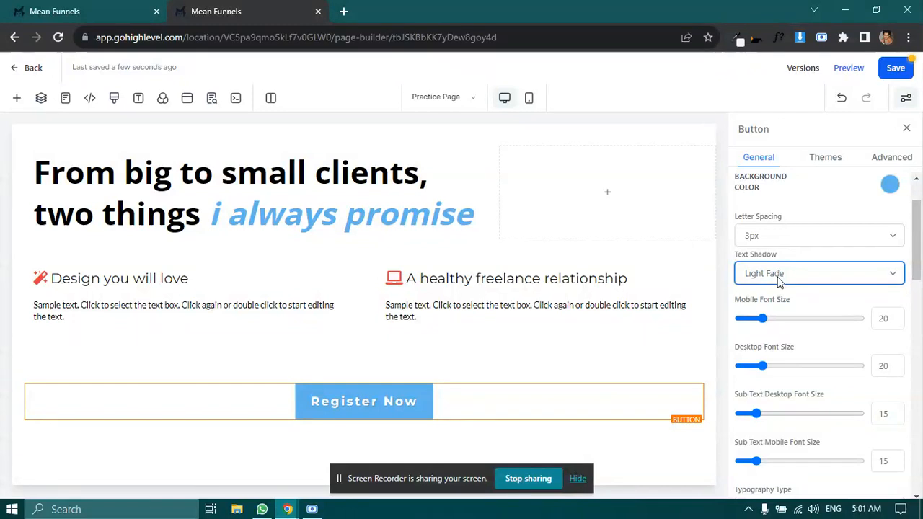
pyautogui.click(778, 278)
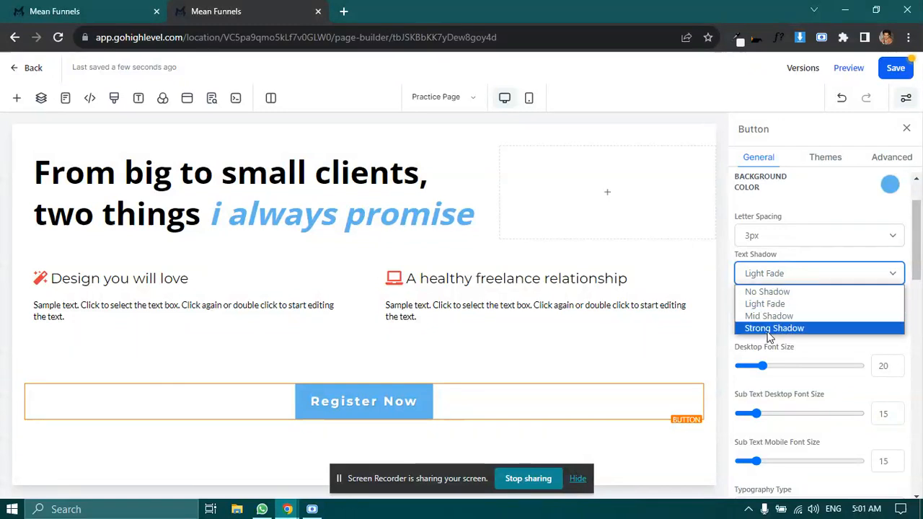
pyautogui.click(775, 330)
pyautogui.click(794, 297)
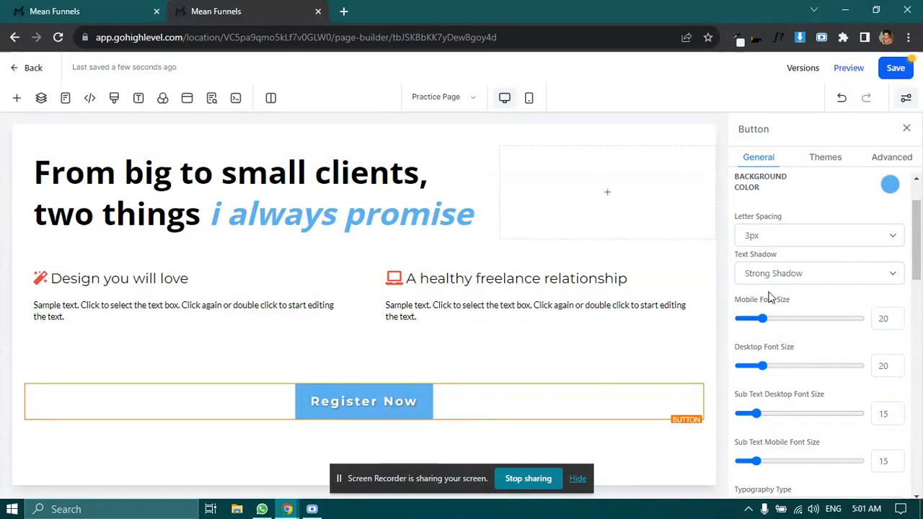
# Step: Examine the button's mobile and desktop font size settings and switch the page to the mobile layout
pyautogui.scroll(-2, 770, 297)
pyautogui.scroll(1, 794, 301)
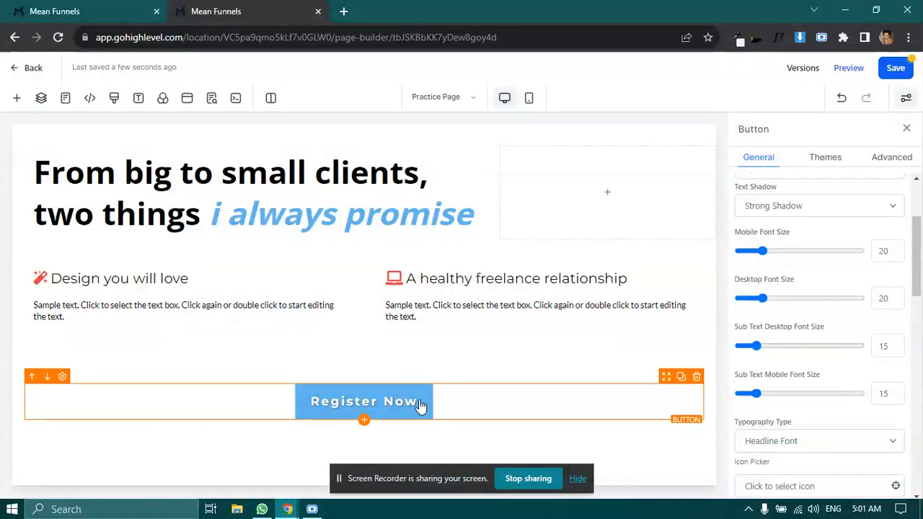
pyautogui.doubleClick(879, 299)
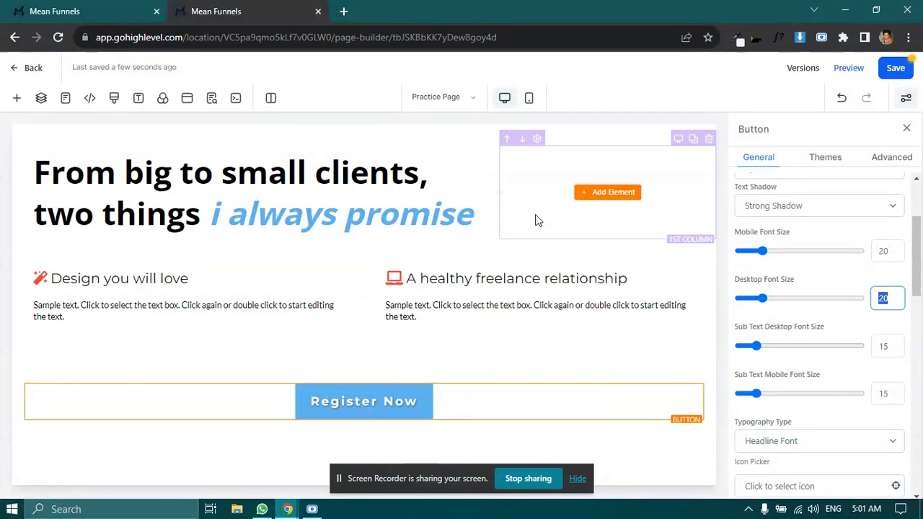
pyautogui.click(530, 101)
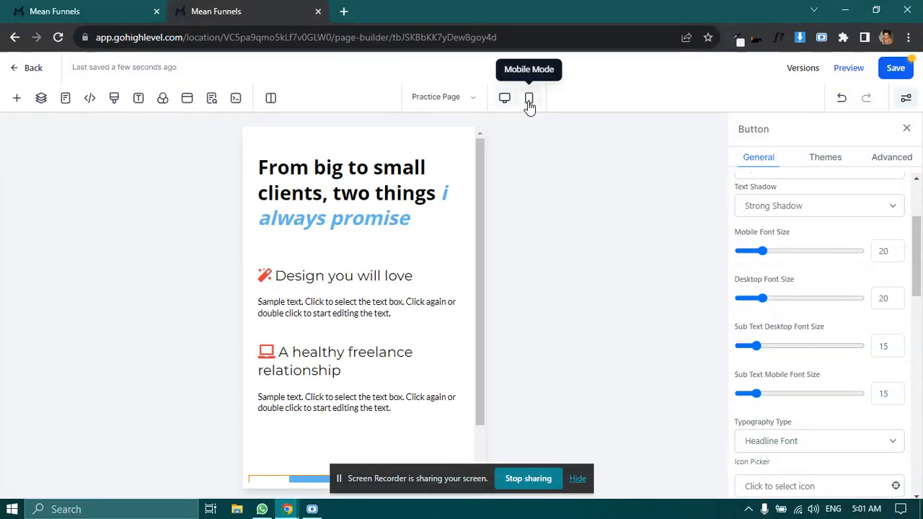
# Step: Check the button in the mobile layout, return to the desktop layout, and set its mobile font size to 16
pyautogui.scroll(-1, 421, 252)
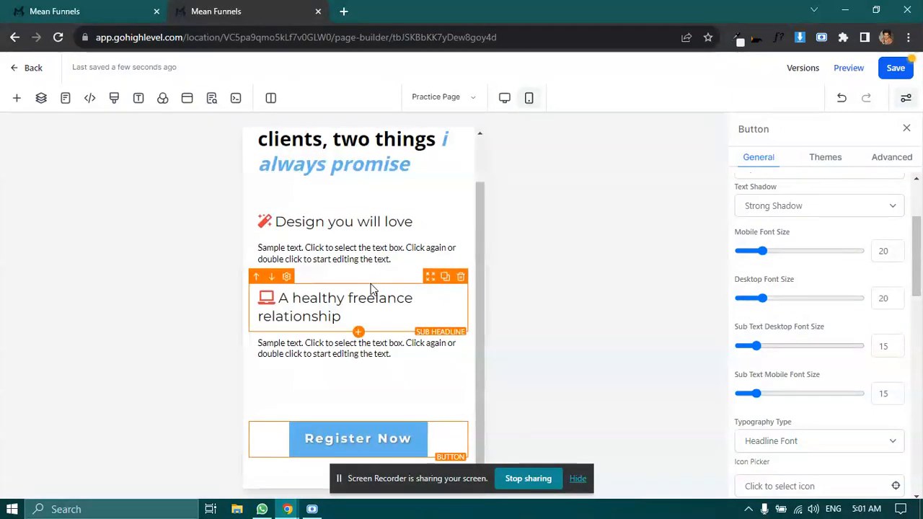
pyautogui.scroll(1, 431, 295)
pyautogui.click(504, 97)
pyautogui.doubleClick(886, 299)
pyautogui.scroll(-1, 469, 290)
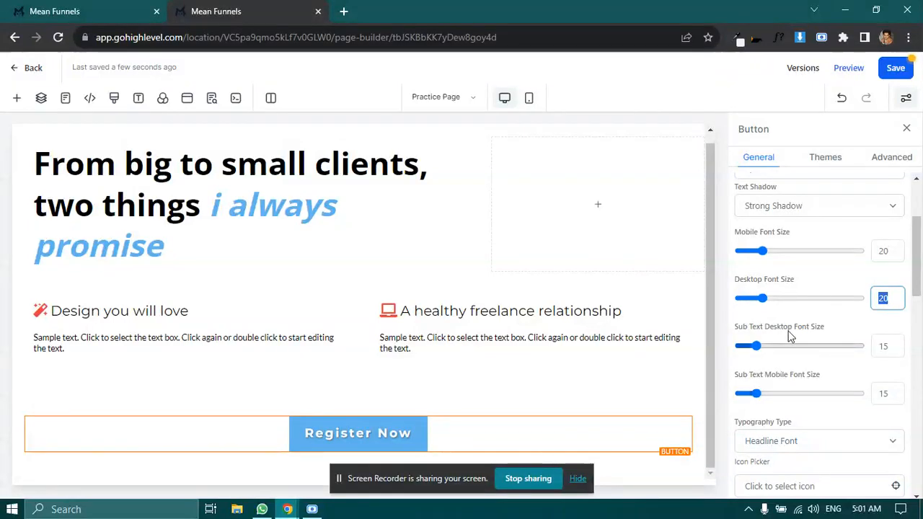
pyautogui.click(895, 250)
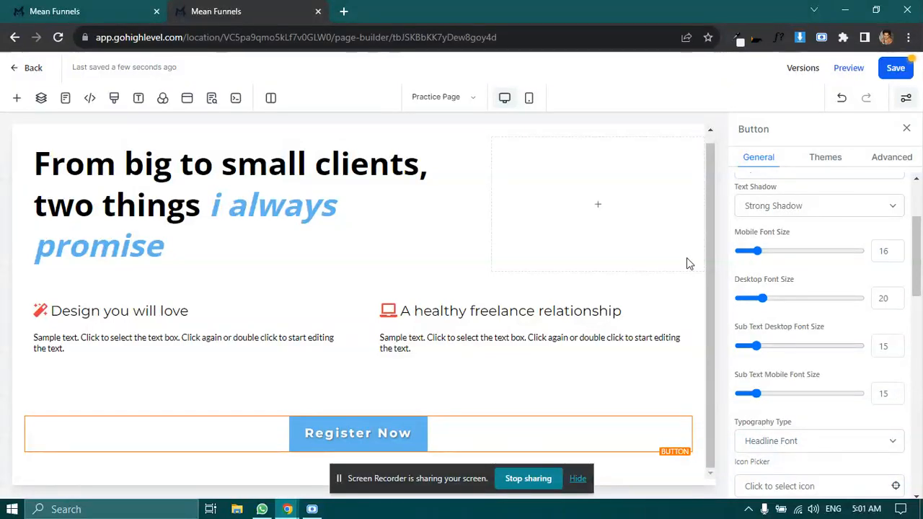
# Step: Try a mobile font size of 20 for the button in the mobile layout, restore 16, and return to the desktop layout
pyautogui.click(531, 99)
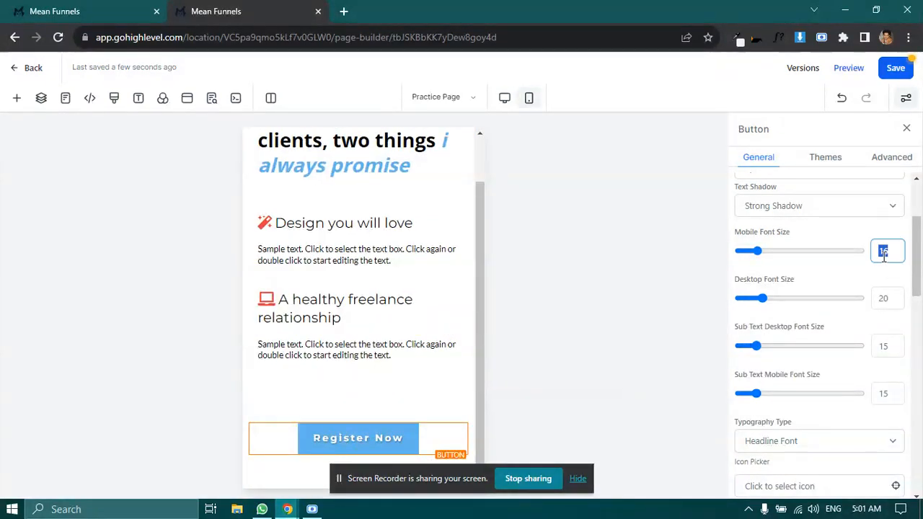
pyautogui.write('20')
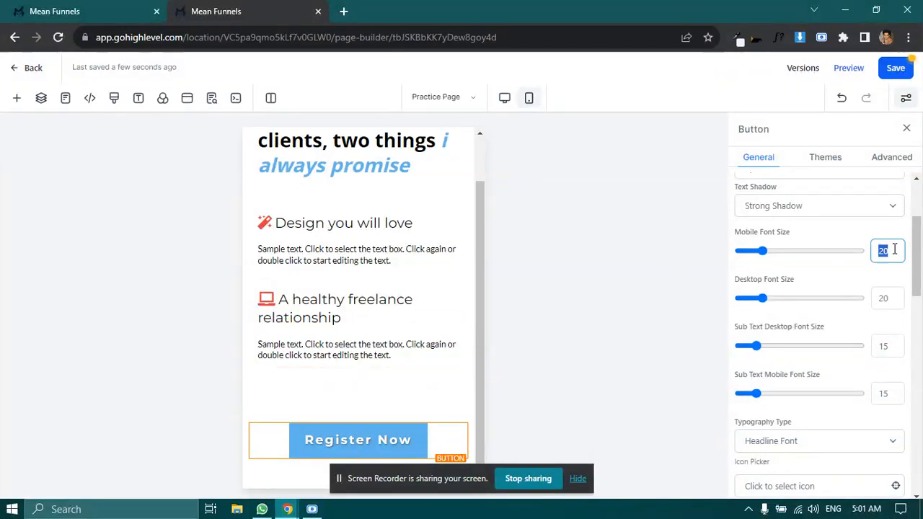
pyautogui.write('16')
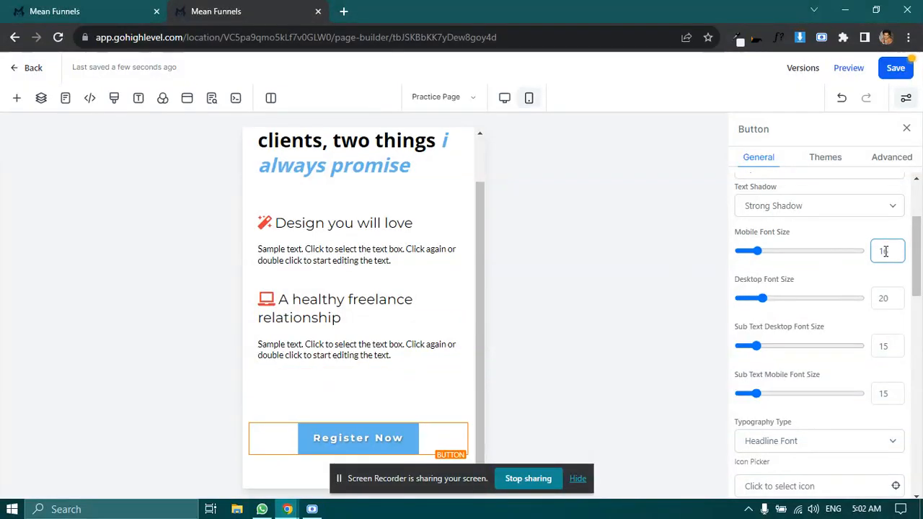
pyautogui.click(504, 98)
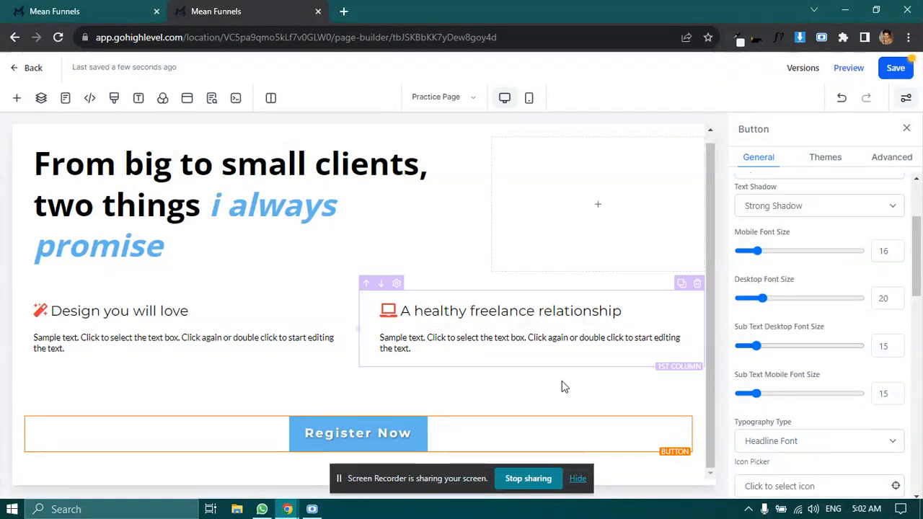
# Step: Examine the button's sub text font size settings and its available typography types
pyautogui.scroll(-1, 770, 421)
pyautogui.scroll(-5, 770, 421)
pyautogui.click(744, 352)
pyautogui.scroll(6, 770, 325)
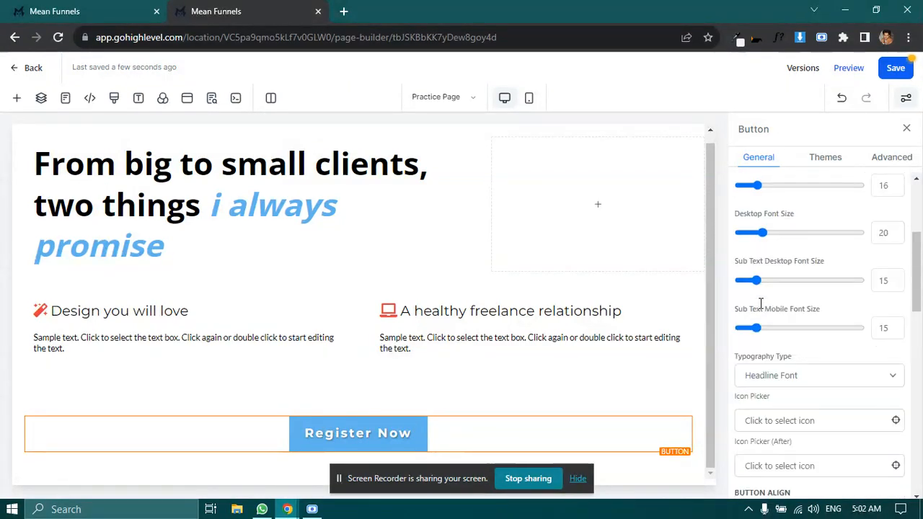
pyautogui.scroll(1, 760, 303)
pyautogui.scroll(-5, 761, 303)
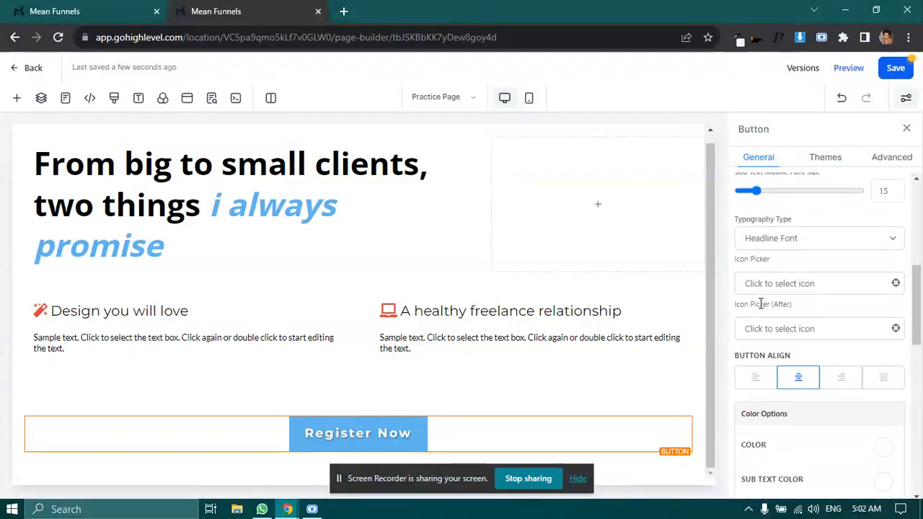
pyautogui.click(752, 245)
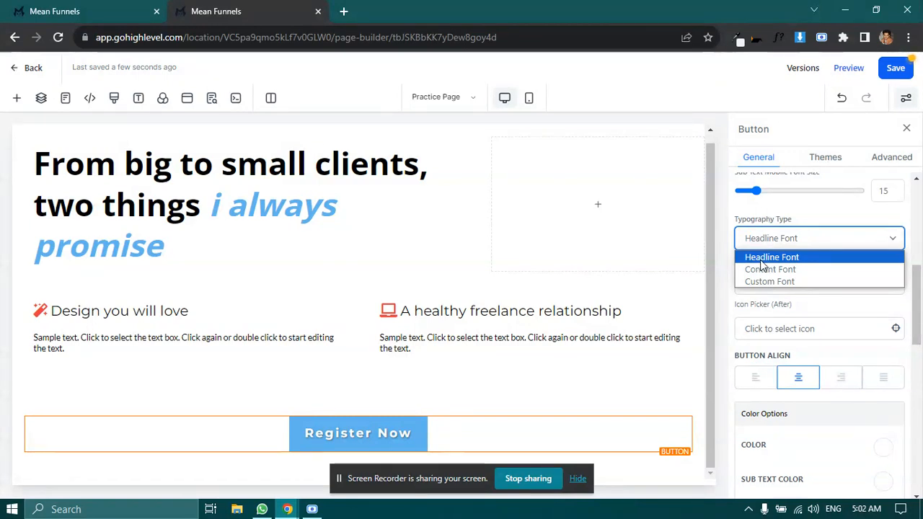
pyautogui.click(789, 240)
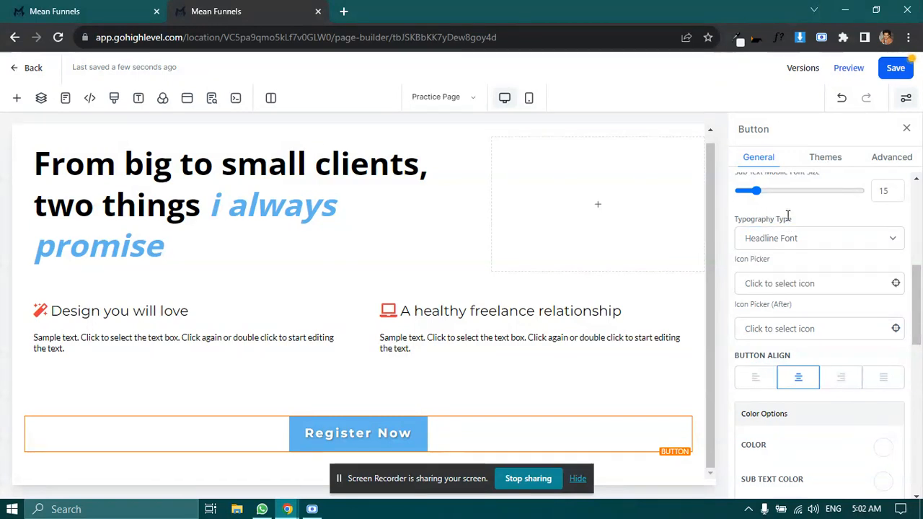
# Step: Change the page's global headline font to Playfair Display
pyautogui.click(139, 101)
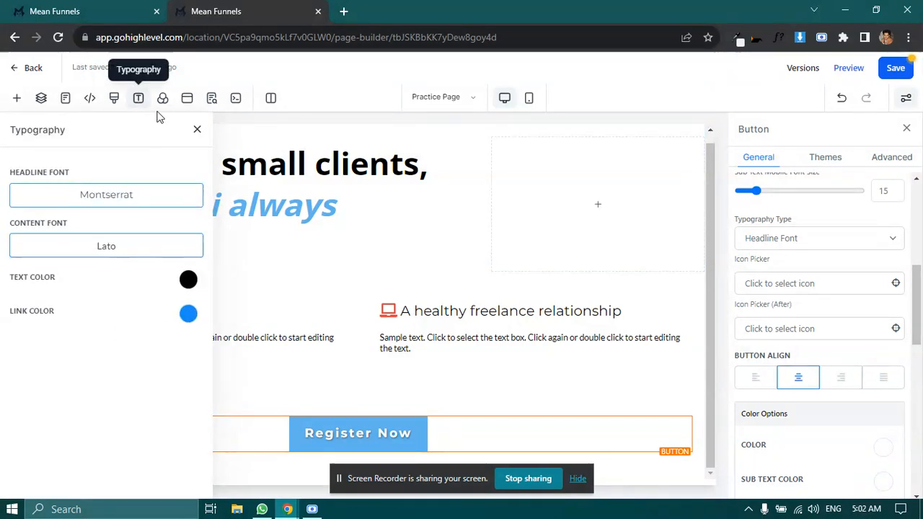
pyautogui.click(197, 129)
pyautogui.click(137, 99)
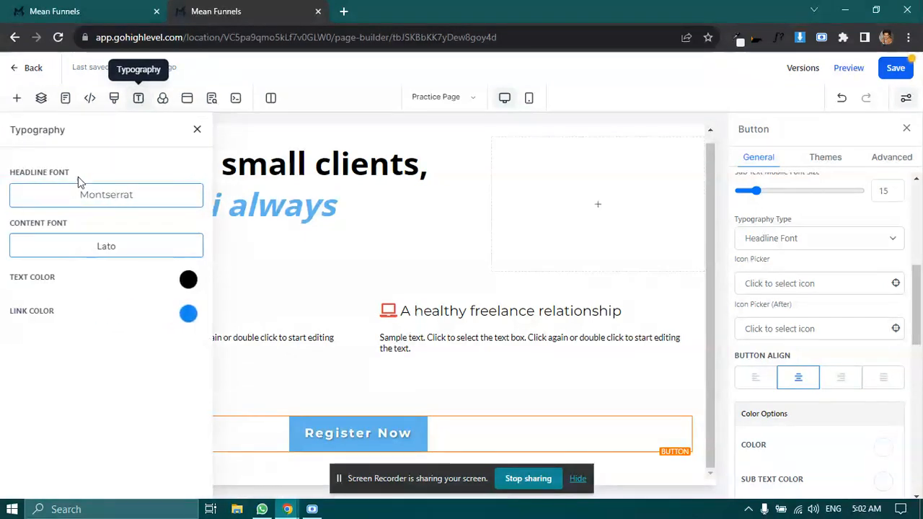
pyautogui.click(93, 198)
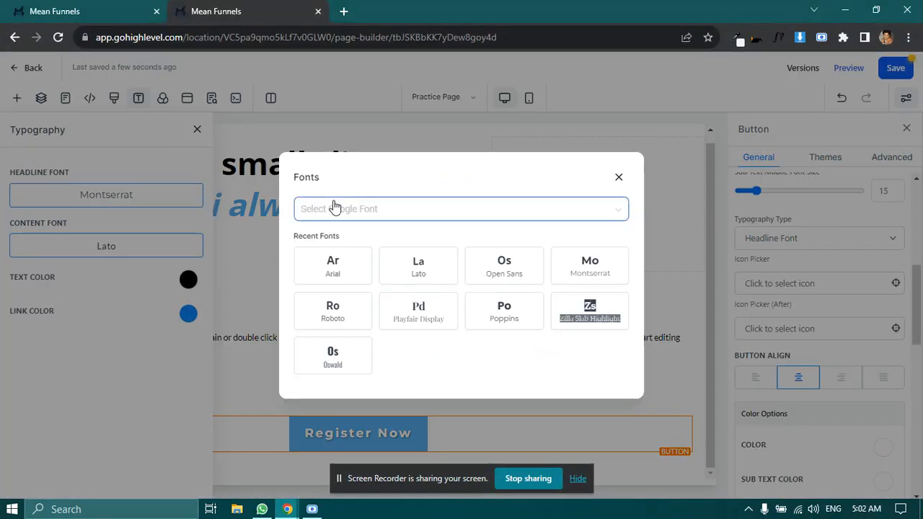
pyautogui.click(385, 209)
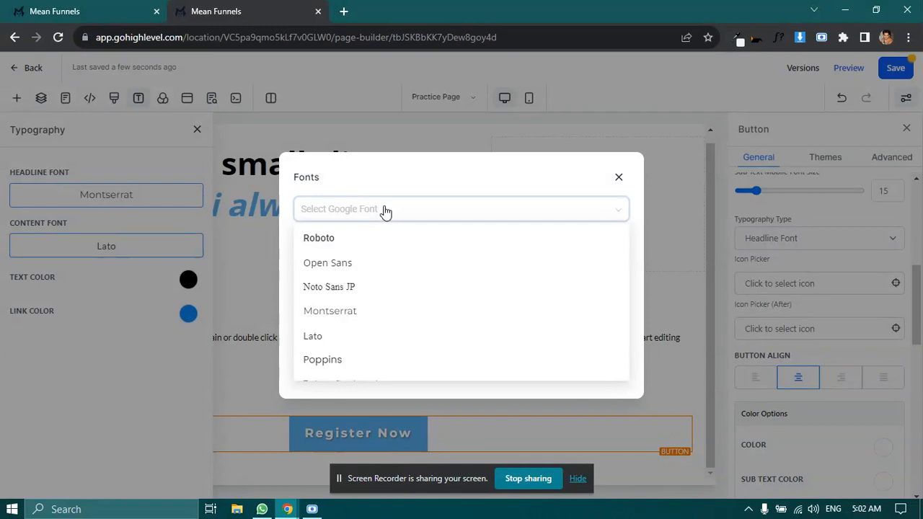
pyautogui.write('play')
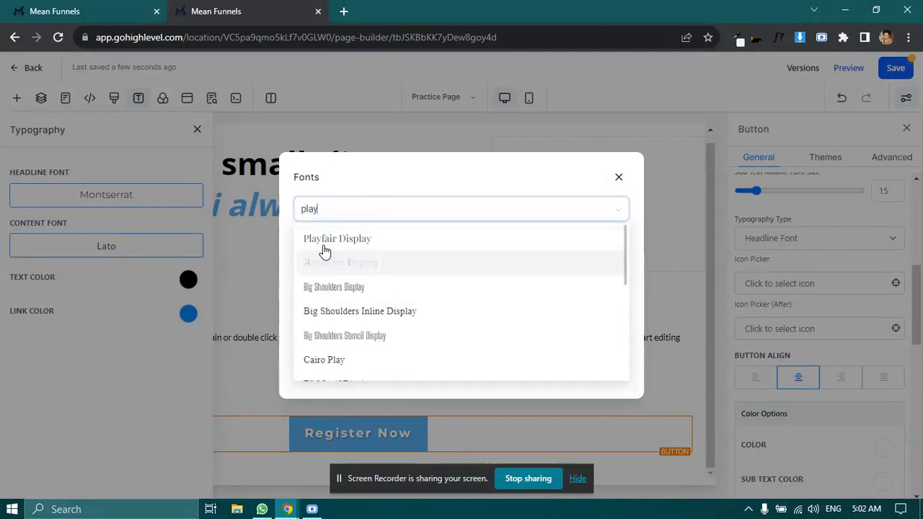
pyautogui.click(326, 239)
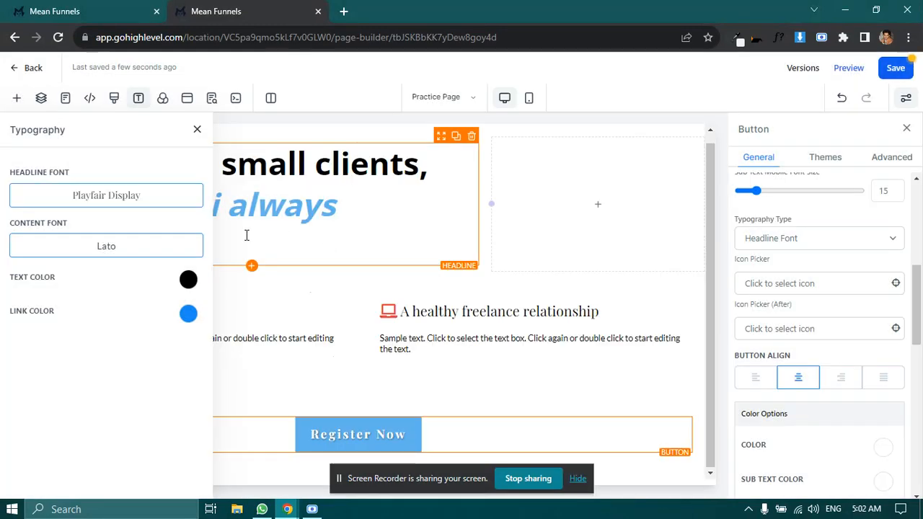
pyautogui.click(196, 129)
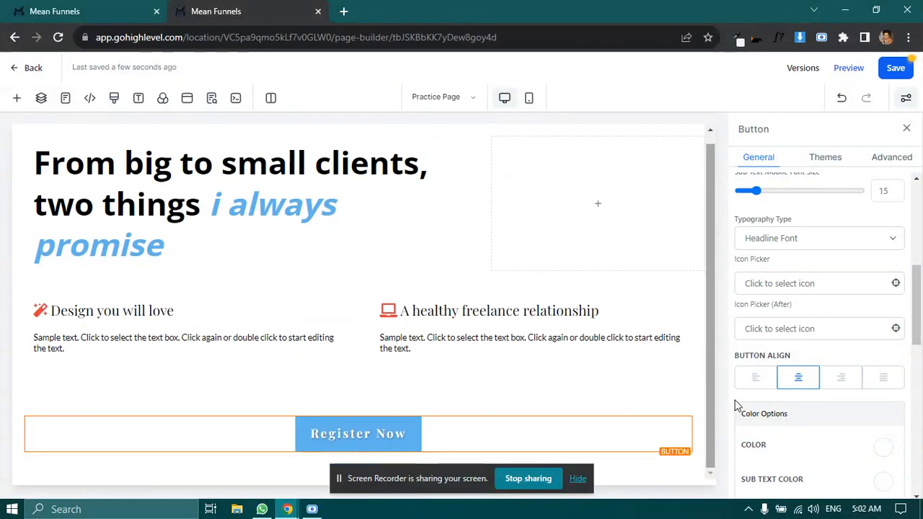
# Step: Set the typography type of the "From big to small clients" headline to Headline Font
pyautogui.click(182, 205)
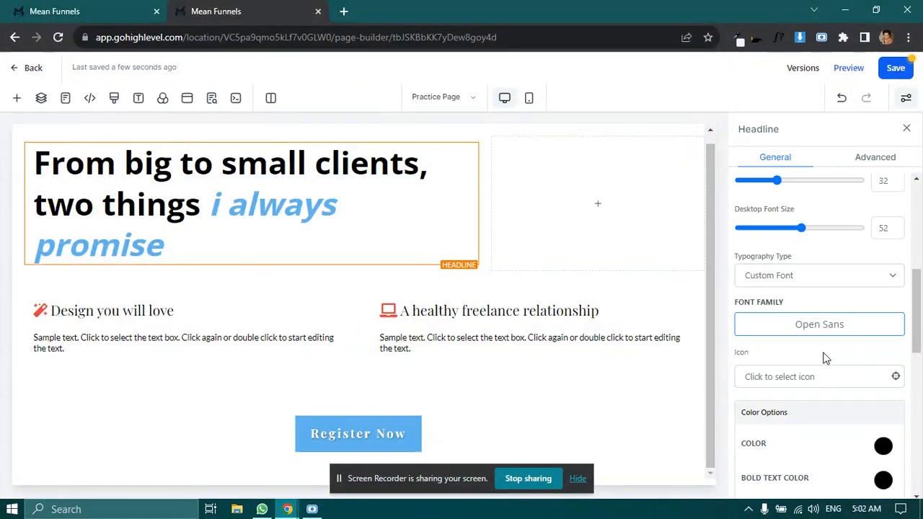
pyautogui.click(793, 282)
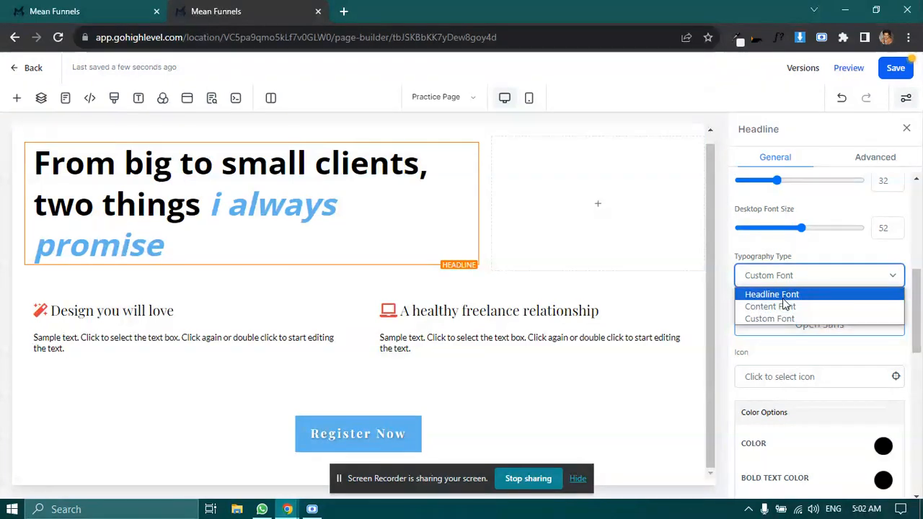
pyautogui.click(784, 295)
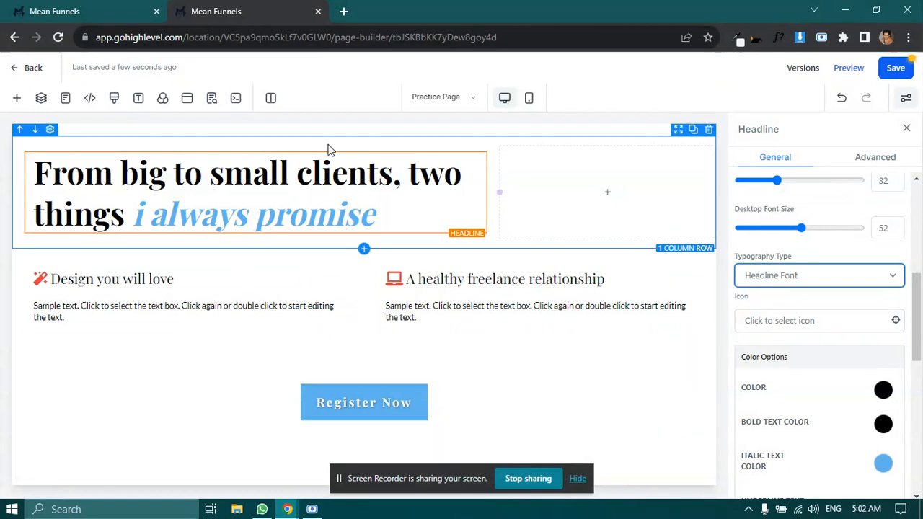
# Step: Review the page's typography settings and try Custom Font on the main headline, returning it to Headline Font
pyautogui.click(138, 99)
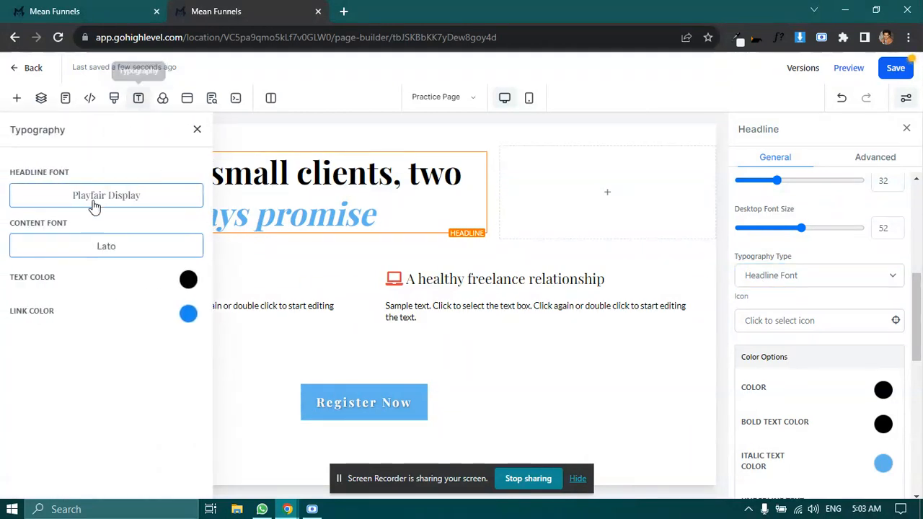
pyautogui.click(197, 130)
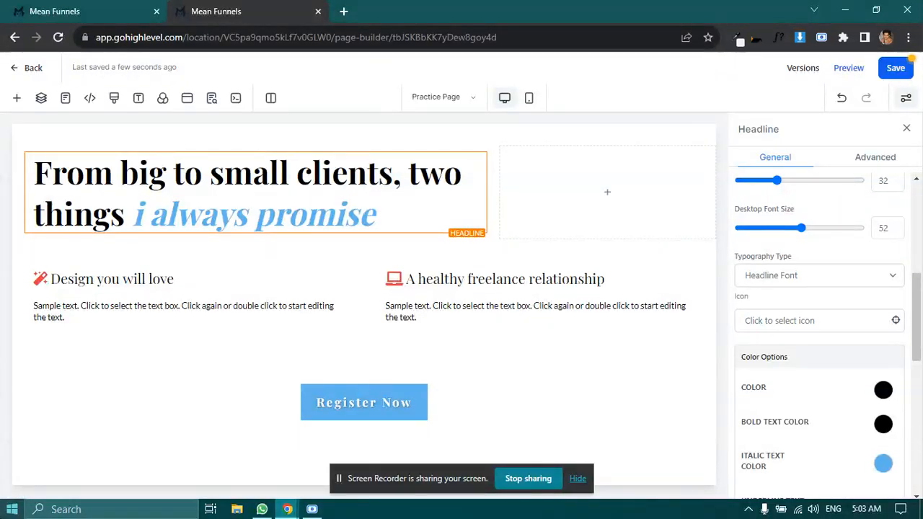
pyautogui.click(788, 281)
pyautogui.click(783, 318)
pyautogui.click(774, 279)
pyautogui.click(770, 292)
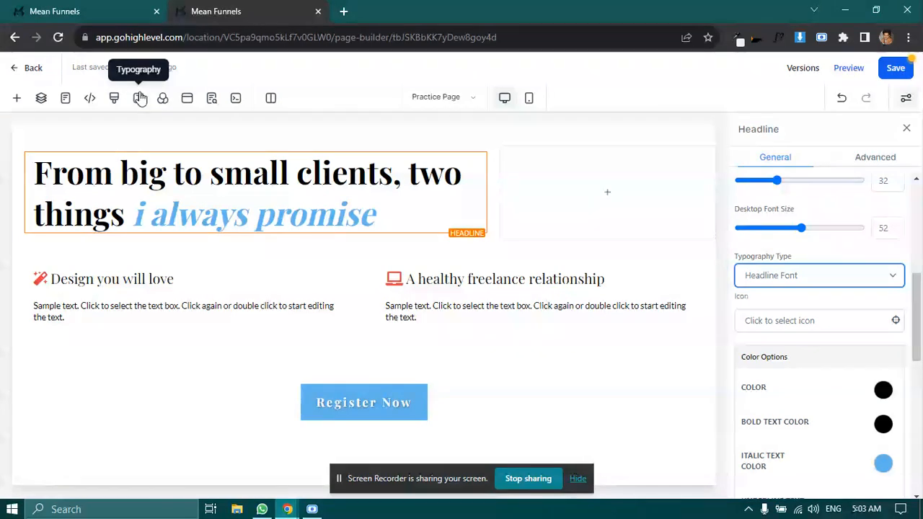
pyautogui.click(140, 98)
pyautogui.click(196, 128)
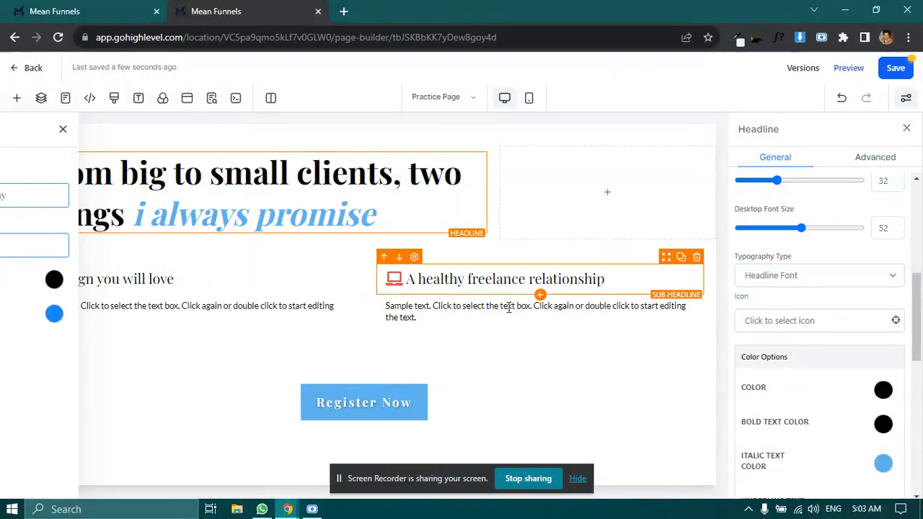
# Step: Set the typography type of the "Register Now" button to Content Font
pyautogui.click(463, 412)
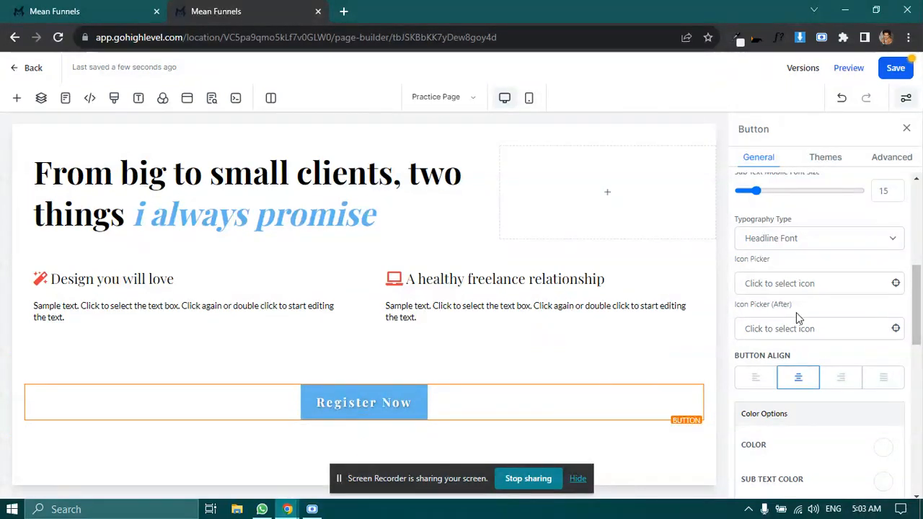
pyautogui.click(793, 240)
pyautogui.click(770, 269)
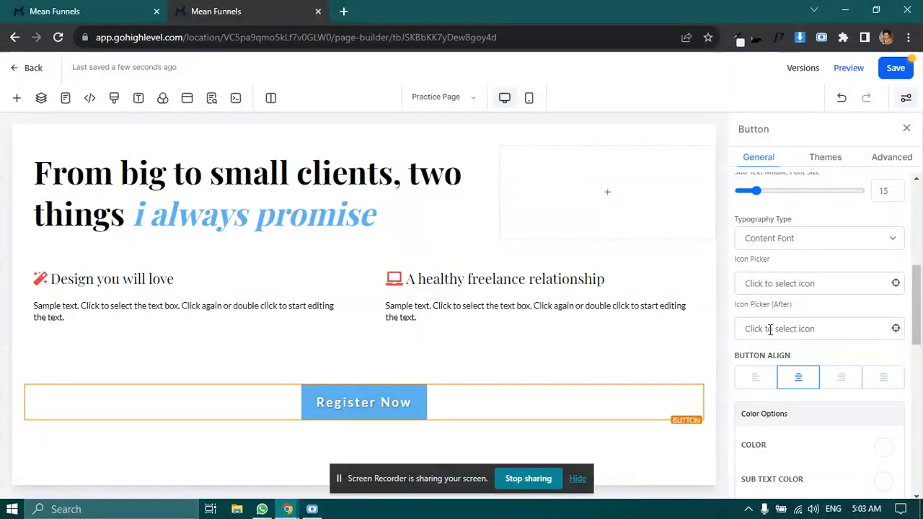
# Step: Search the icons for "arrow" and add the long-arrow-alt-right icon before the button text
pyautogui.click(776, 285)
pyautogui.click(778, 310)
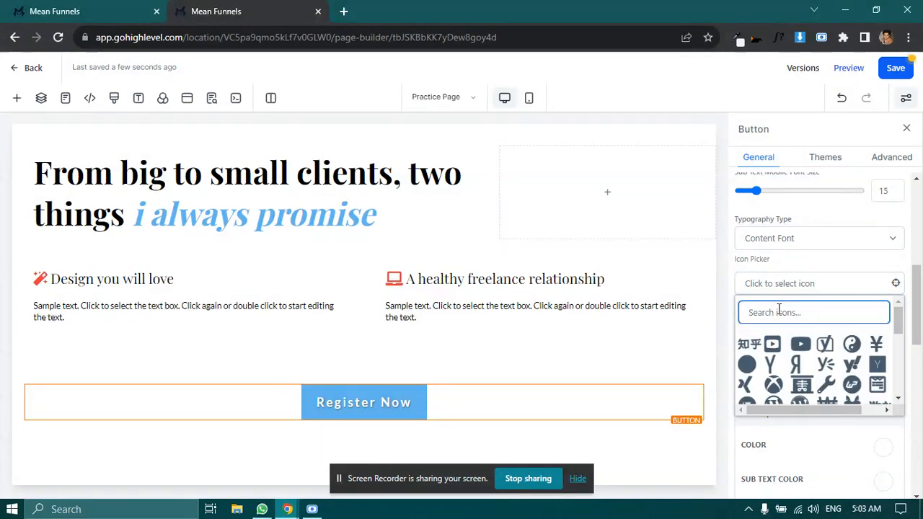
pyautogui.write('aarr')
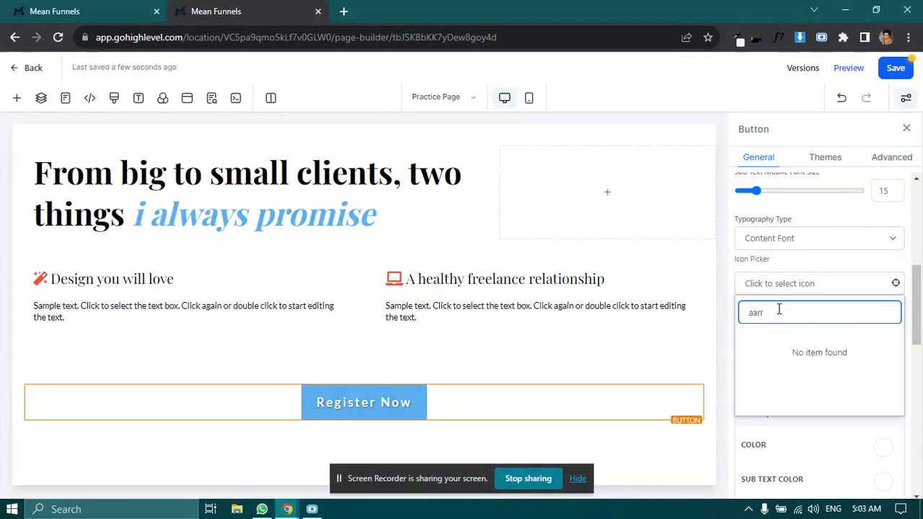
pyautogui.press('BackSpace')
pyautogui.press('BackSpace')
pyautogui.write('rrow')
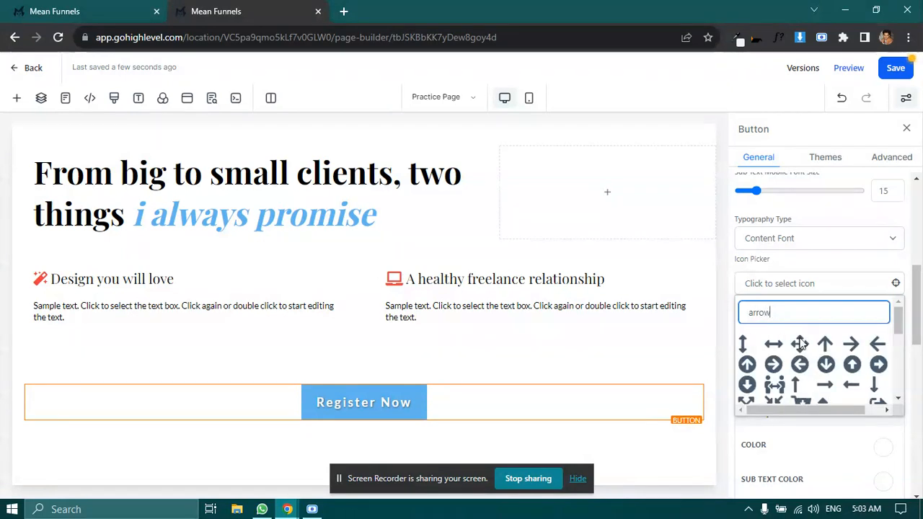
pyautogui.click(824, 384)
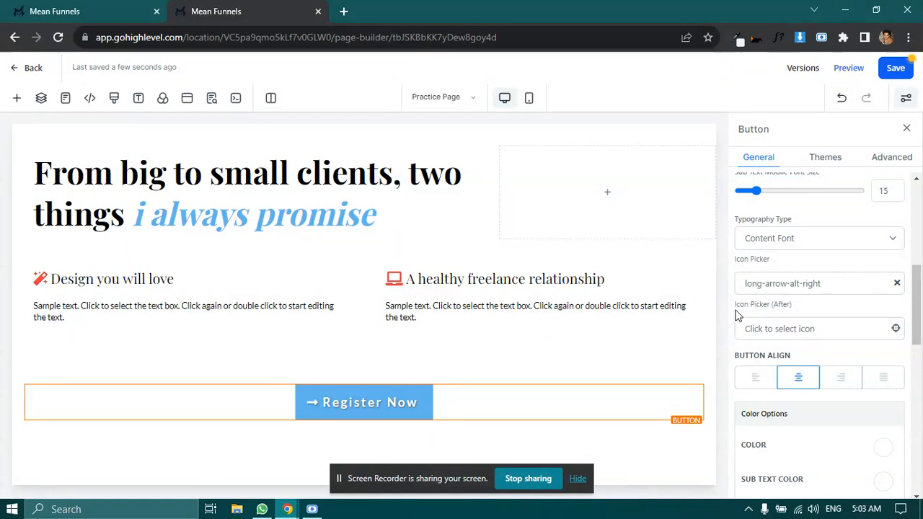
# Step: Add the arrow-circle-right icon after the "Register Now" text and remove the icon in front of it
pyautogui.click(767, 328)
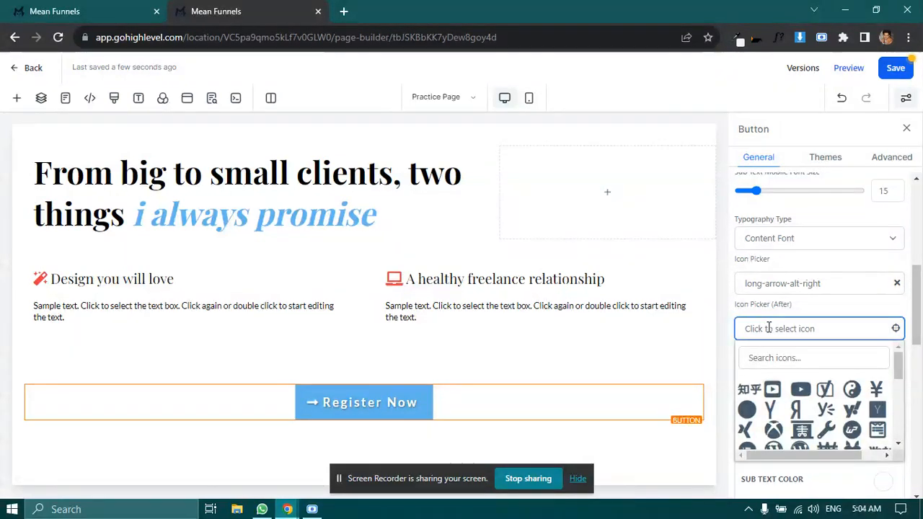
pyautogui.click(759, 361)
pyautogui.write('arrow')
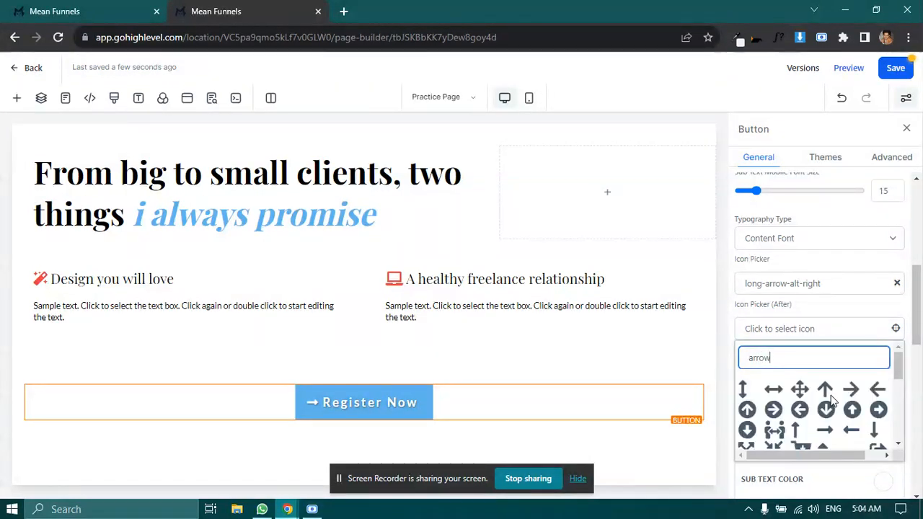
pyautogui.click(773, 409)
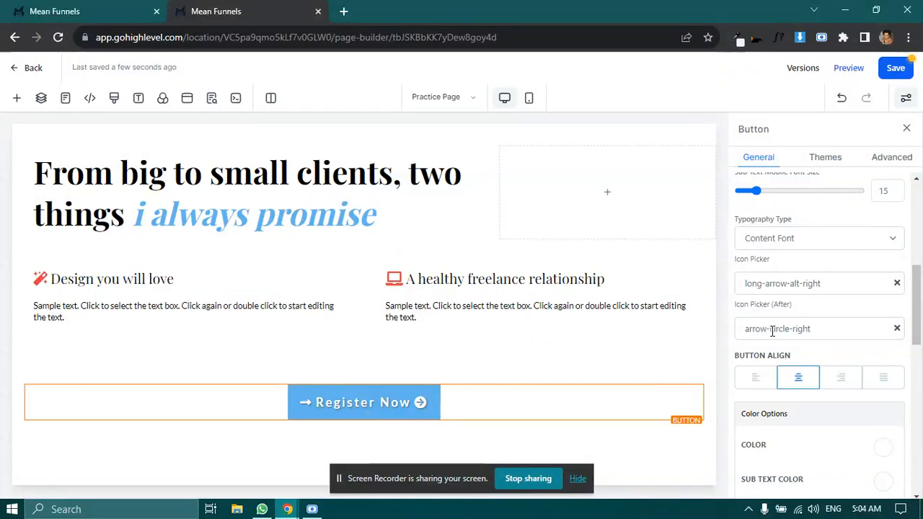
pyautogui.click(897, 284)
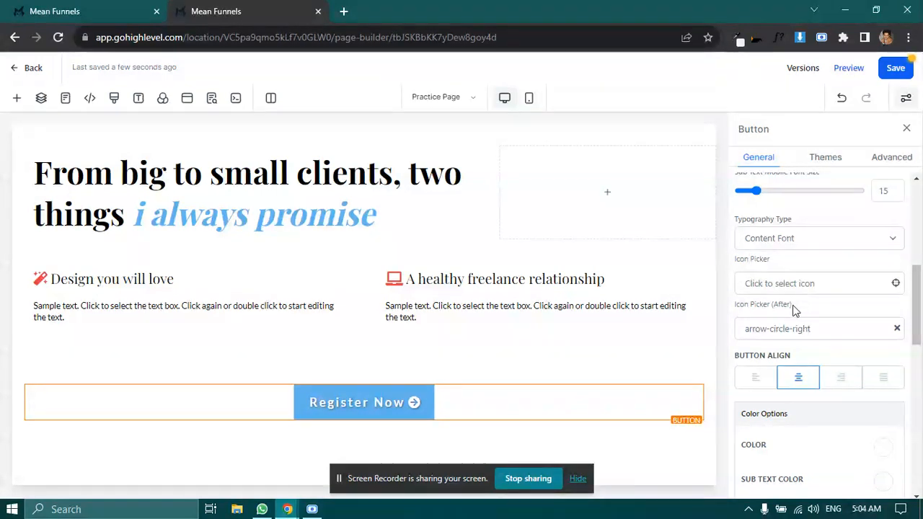
# Step: Try the left, right and justified alignments on the "Register Now" button, returning it to center
pyautogui.click(758, 385)
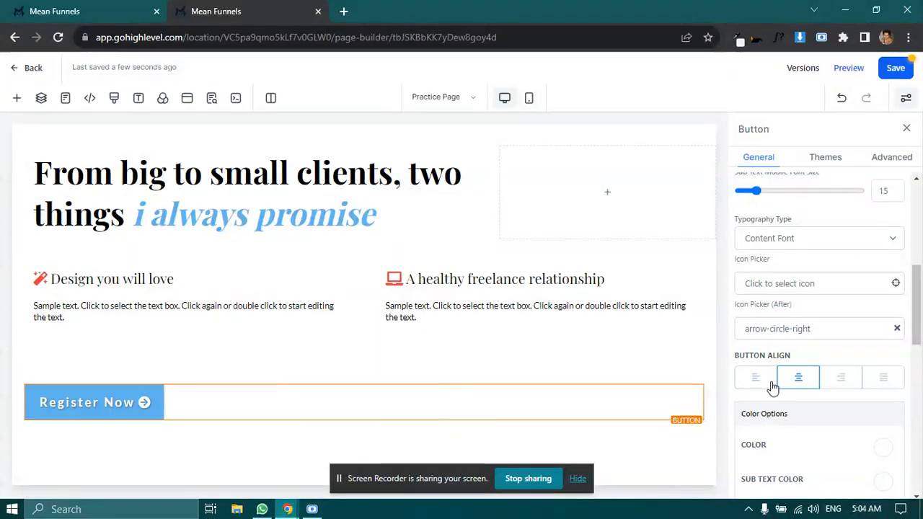
pyautogui.click(796, 385)
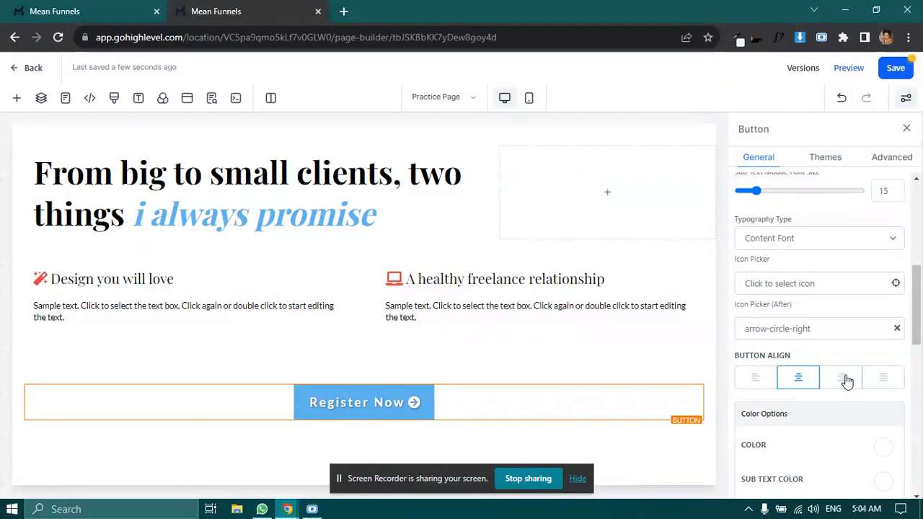
pyautogui.click(842, 382)
pyautogui.click(874, 384)
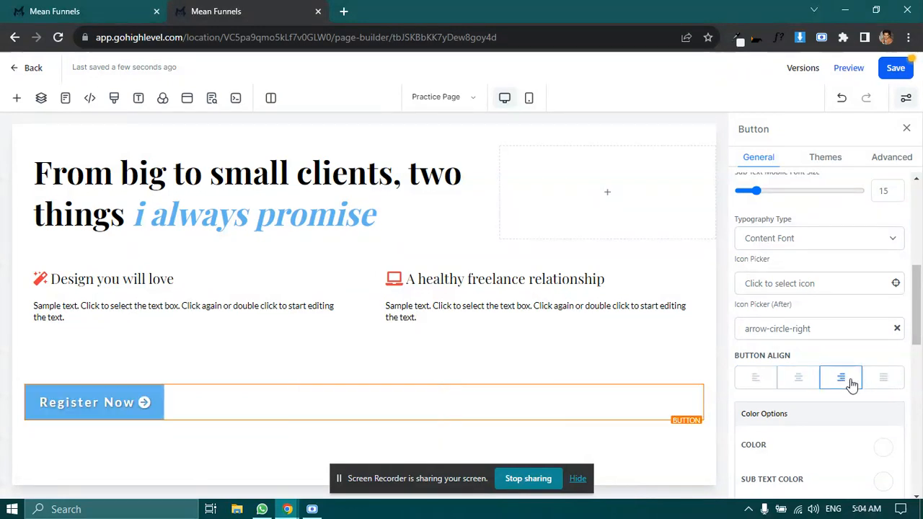
pyautogui.click(799, 383)
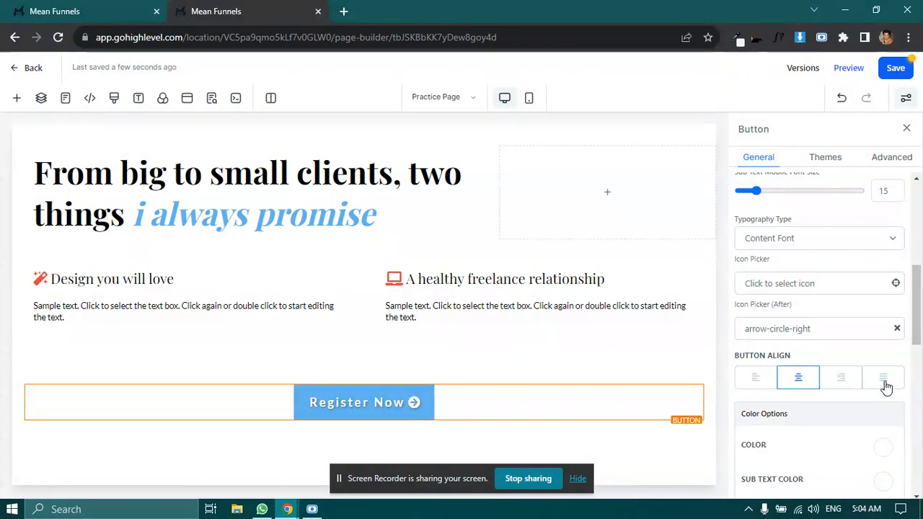
pyautogui.click(881, 385)
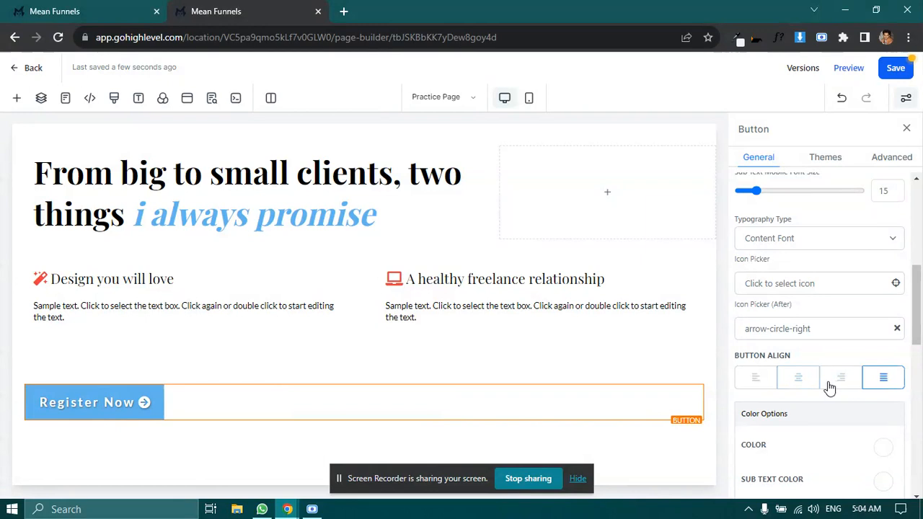
pyautogui.click(797, 377)
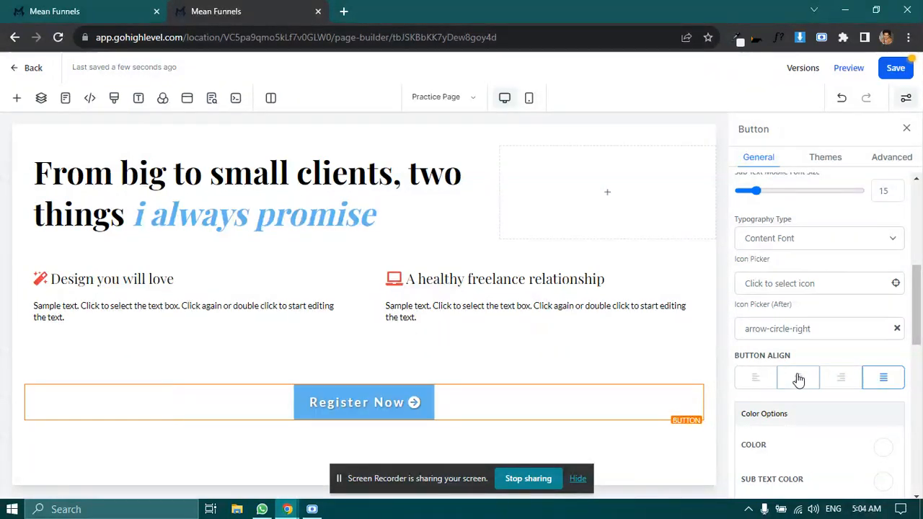
# Step: Try left alignment on the "Register Now" button in mobile mode, set it back to center and return to desktop mode
pyautogui.click(529, 101)
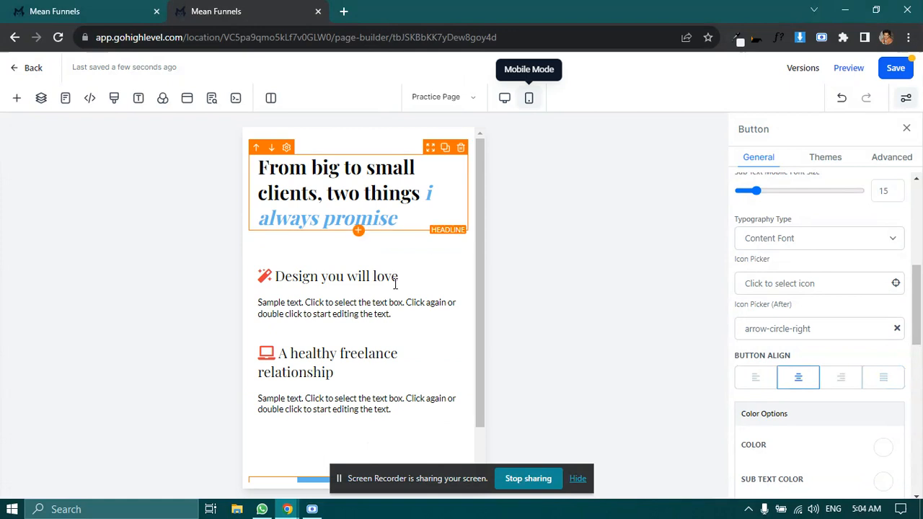
pyautogui.click(755, 379)
pyautogui.click(799, 378)
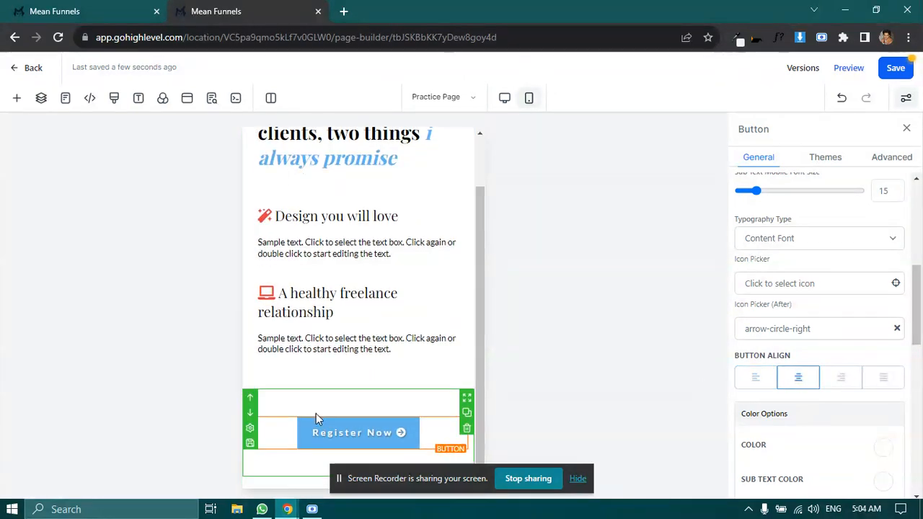
pyautogui.click(504, 97)
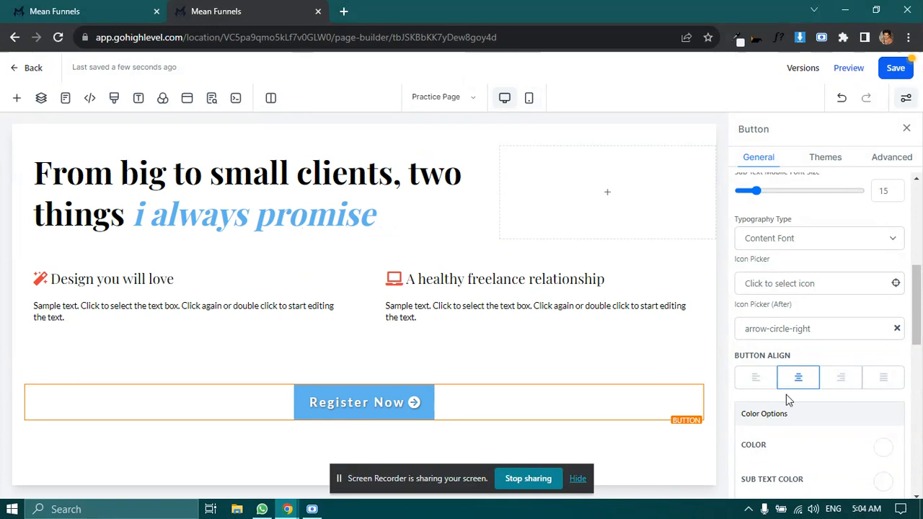
# Step: Try turquoise, cream, light gray and black as the "Register Now" button's text color, returning it to white
pyautogui.scroll(-2, 784, 403)
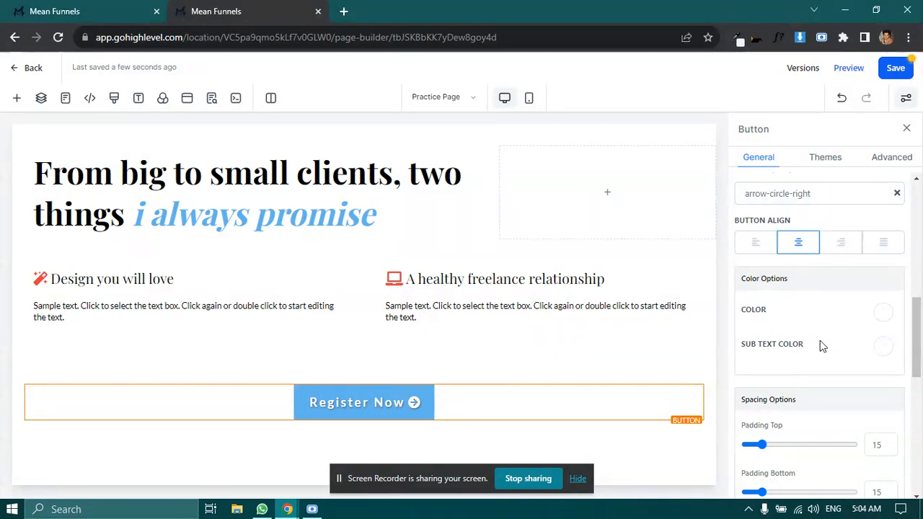
pyautogui.scroll(-7, 820, 344)
pyautogui.scroll(6, 822, 347)
pyautogui.scroll(5, 822, 346)
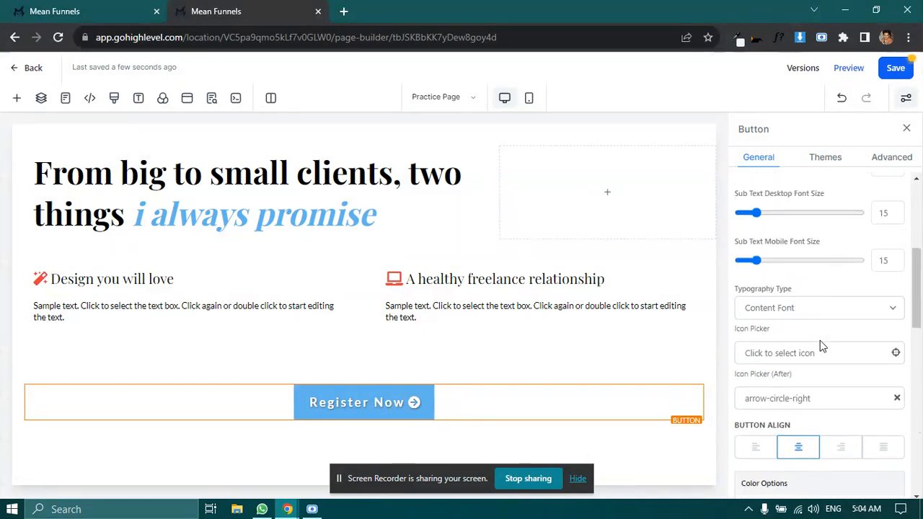
pyautogui.scroll(-5, 822, 347)
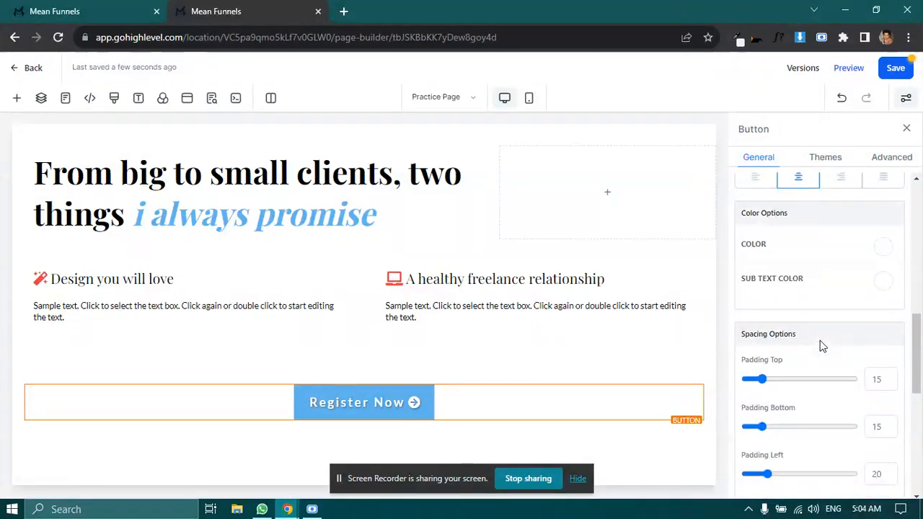
pyautogui.click(880, 247)
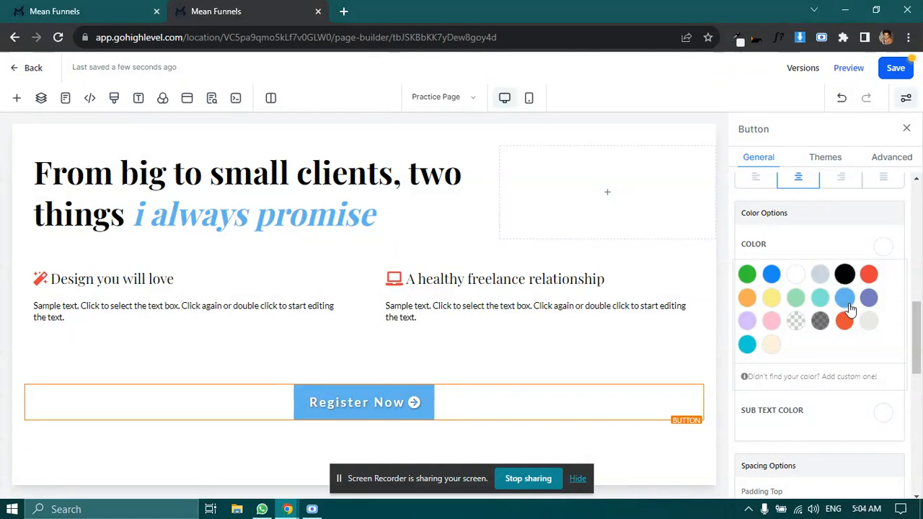
pyautogui.click(819, 298)
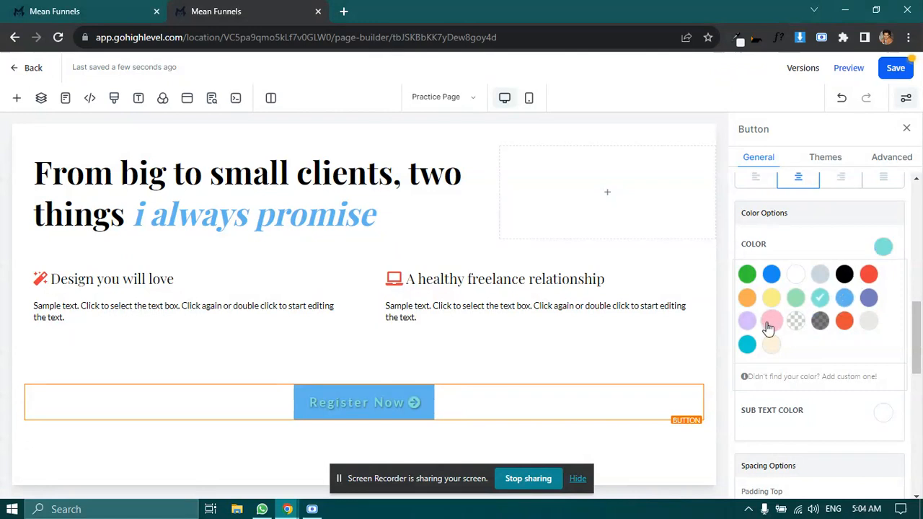
pyautogui.click(771, 345)
pyautogui.click(869, 326)
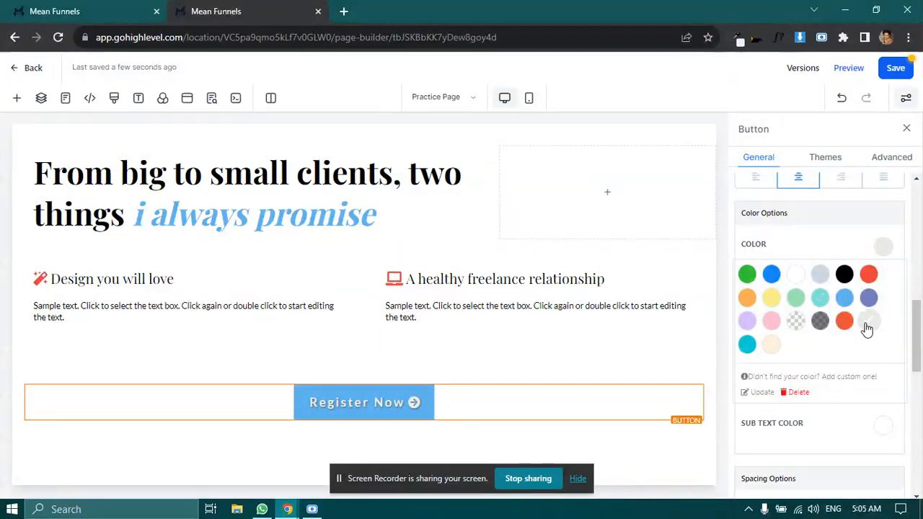
pyautogui.click(844, 274)
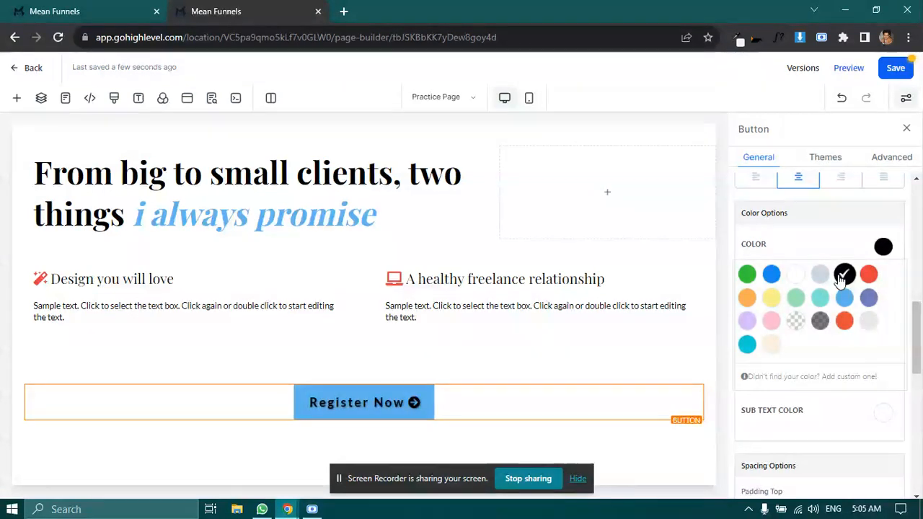
pyautogui.click(797, 279)
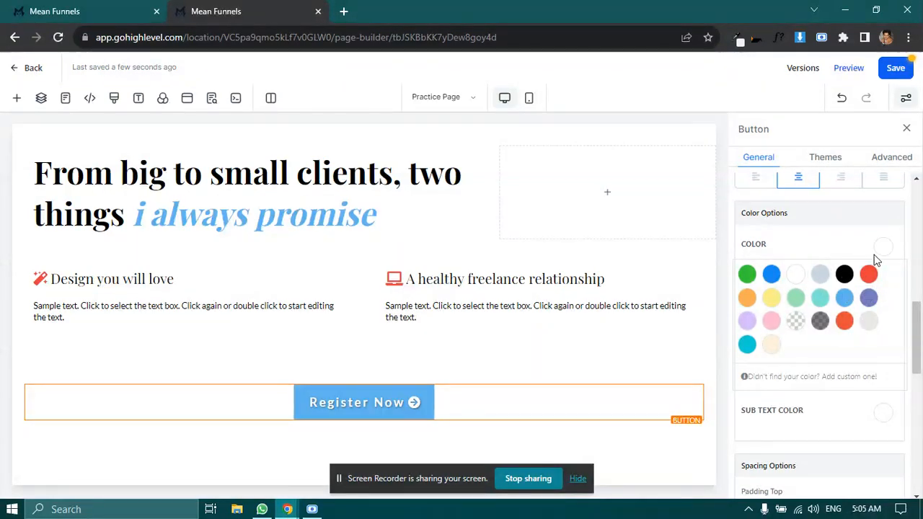
pyautogui.click(882, 254)
# Step: Duplicate the "Register Now" button to have two stacked copies for comparing spacing
pyautogui.scroll(-4, 828, 311)
pyautogui.scroll(2, 818, 311)
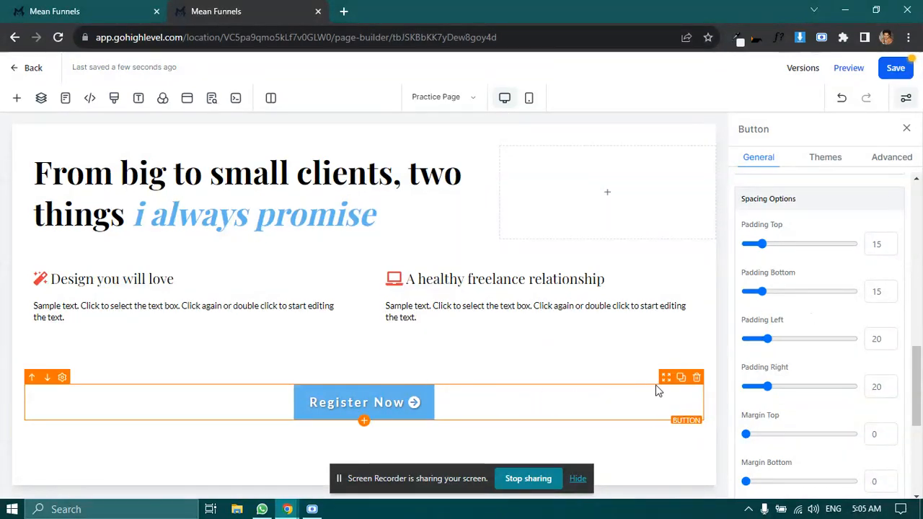
pyautogui.click(681, 379)
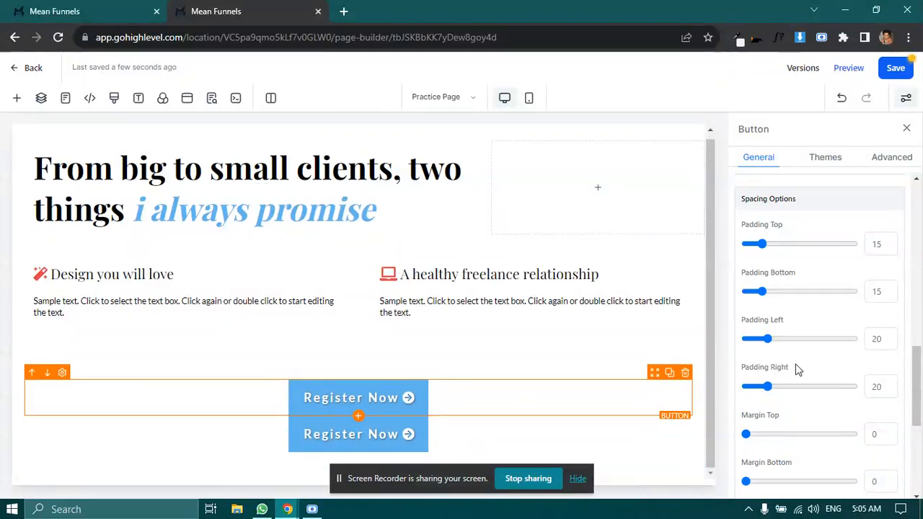
# Step: Try a top padding of 30 on the upper "Register Now" button and set it back to 15
pyautogui.scroll(-4, 808, 410)
pyautogui.scroll(3, 793, 412)
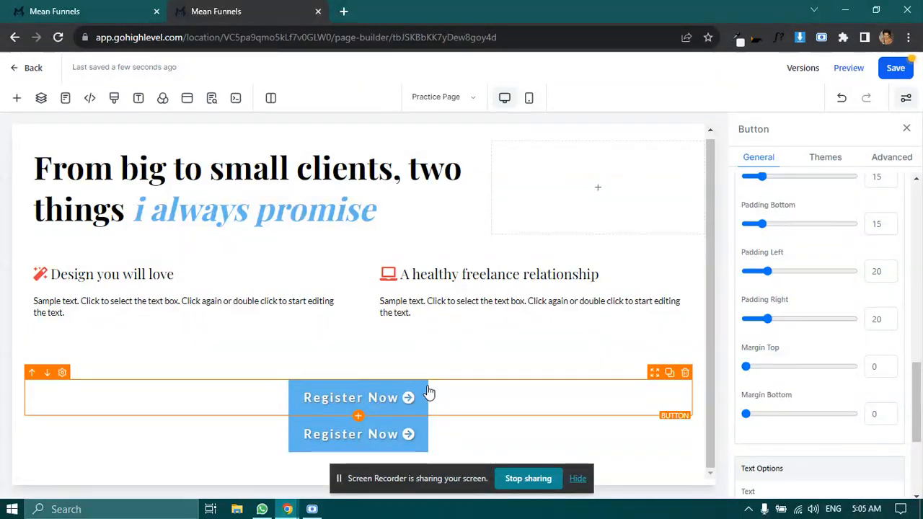
pyautogui.scroll(-2, 789, 351)
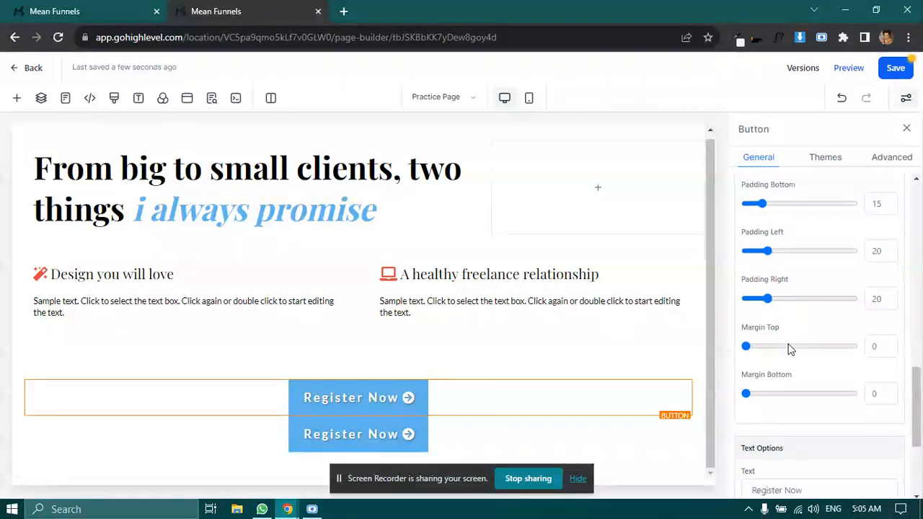
pyautogui.scroll(5, 828, 338)
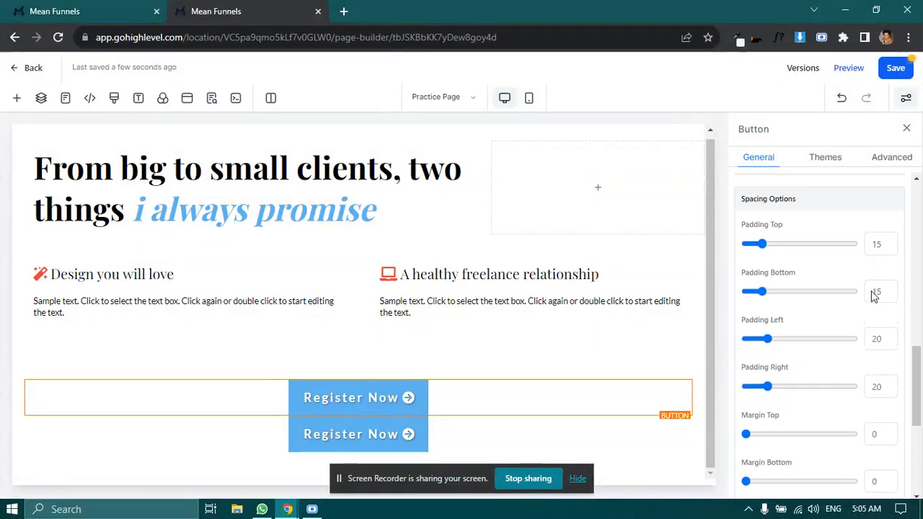
pyautogui.doubleClick(869, 340)
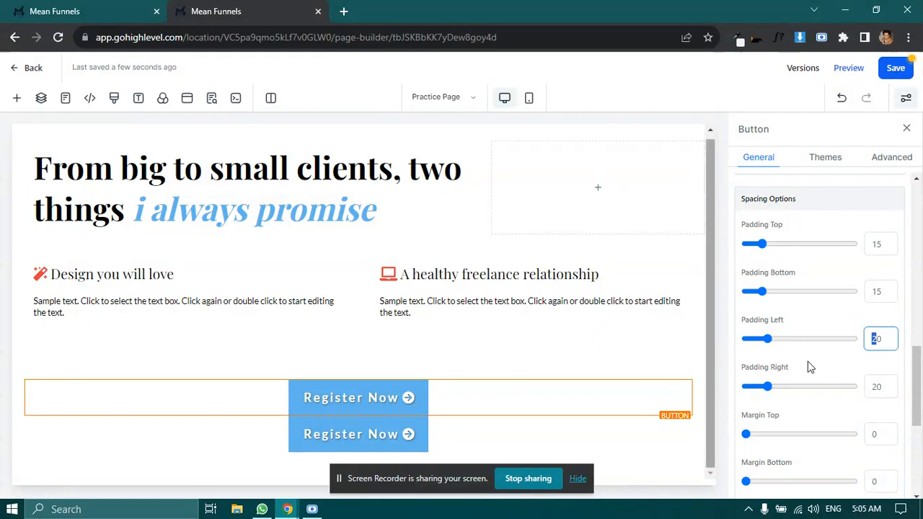
pyautogui.doubleClick(872, 387)
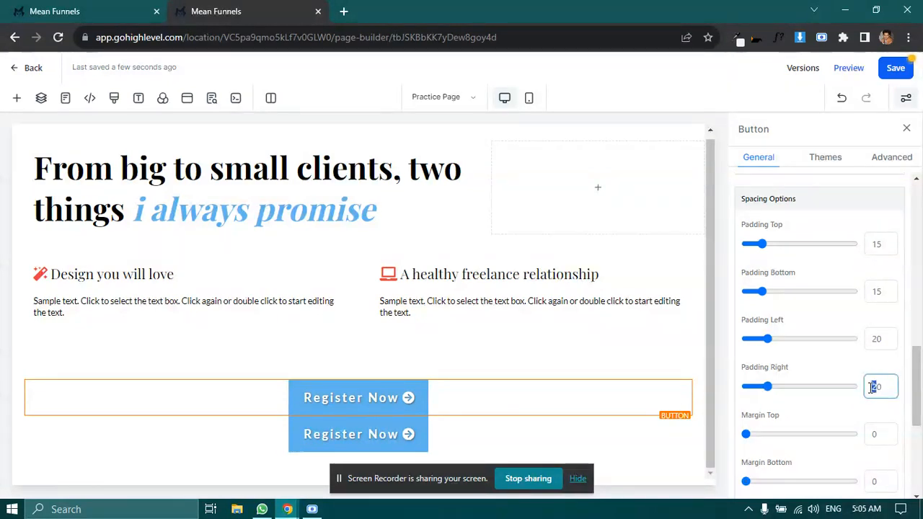
pyautogui.doubleClick(876, 244)
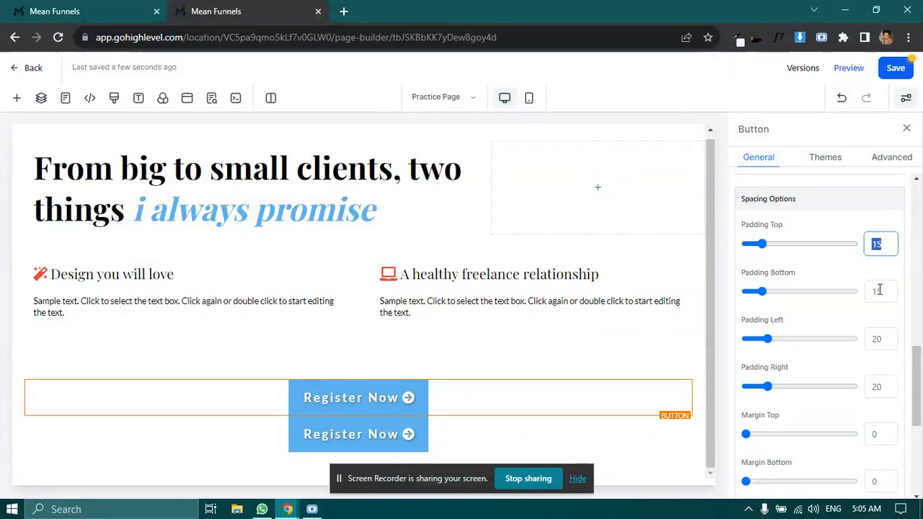
pyautogui.write('30')
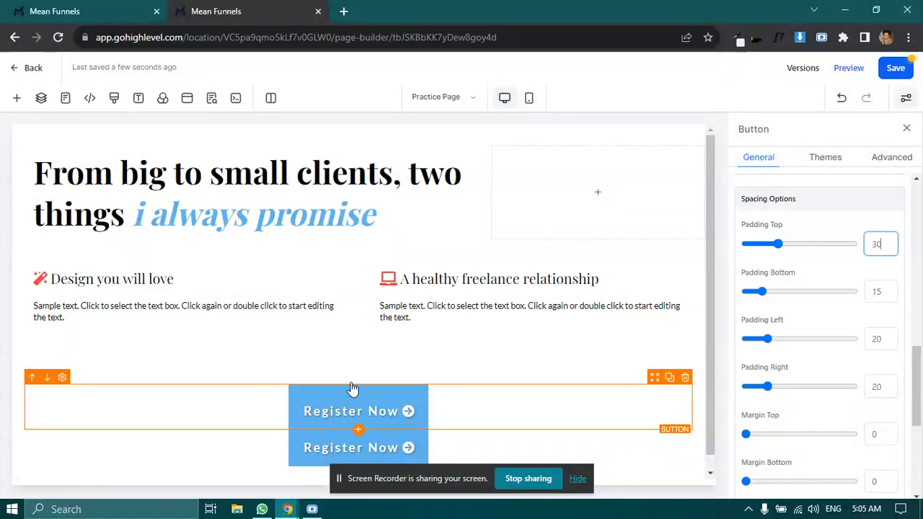
pyautogui.doubleClick(881, 248)
pyautogui.write('15')
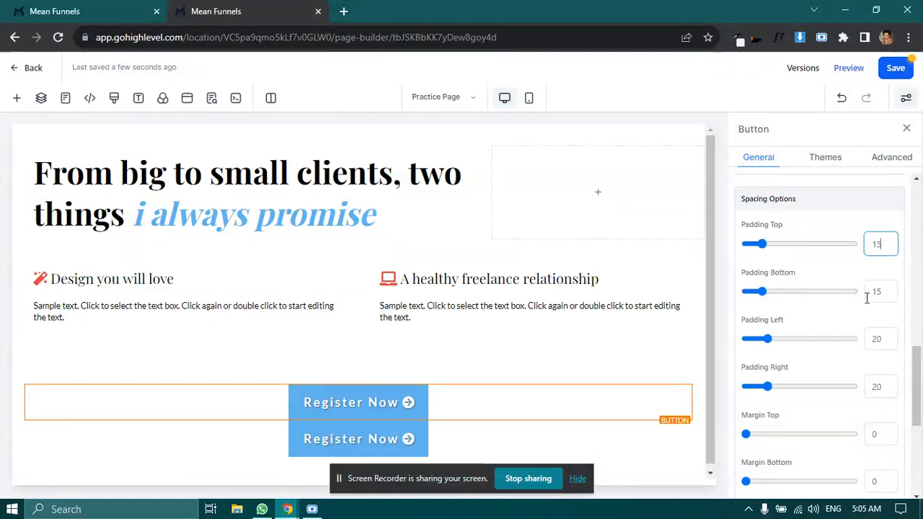
# Step: Try a top margin of 20 on the upper "Register Now" button and reset it to 0
pyautogui.scroll(-1, 784, 400)
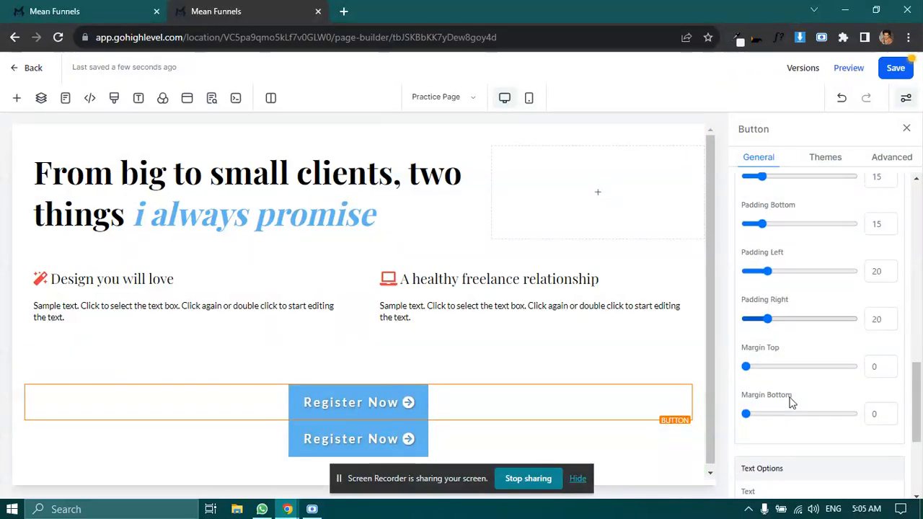
pyautogui.click(871, 366)
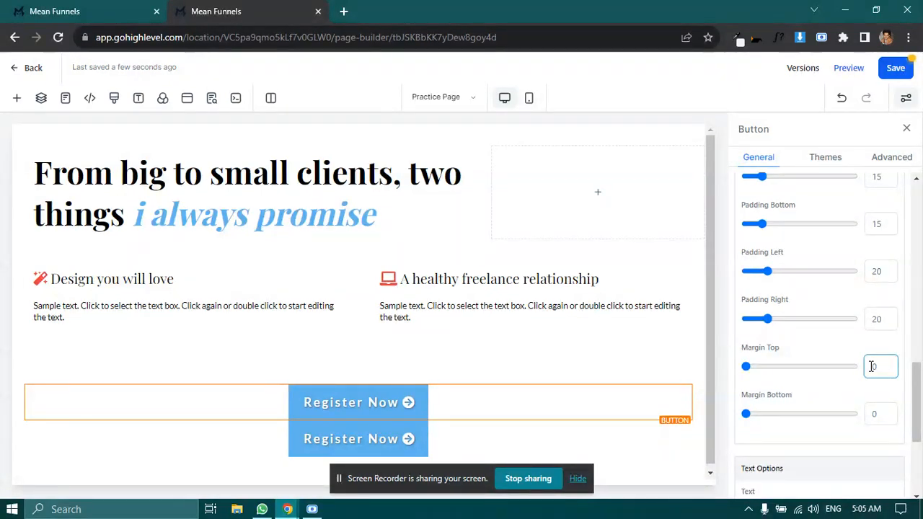
pyautogui.write('2')
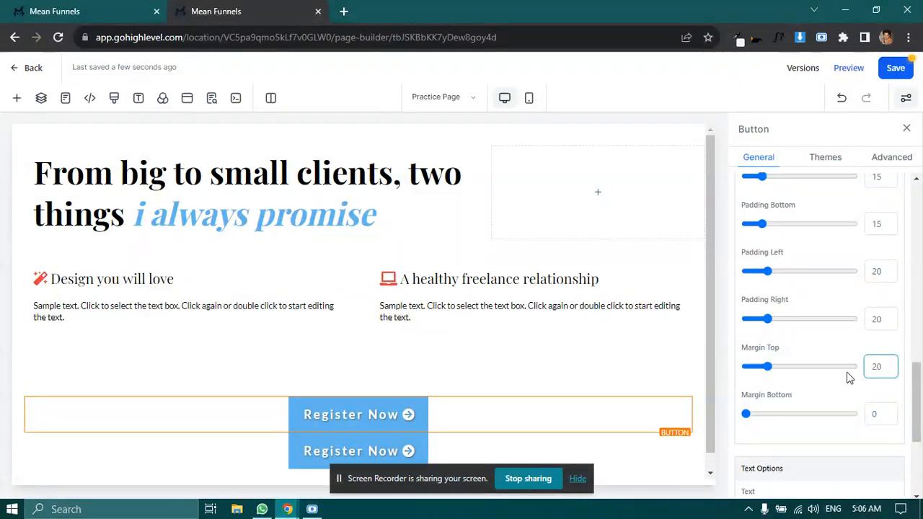
pyautogui.doubleClick(879, 364)
pyautogui.write('00')
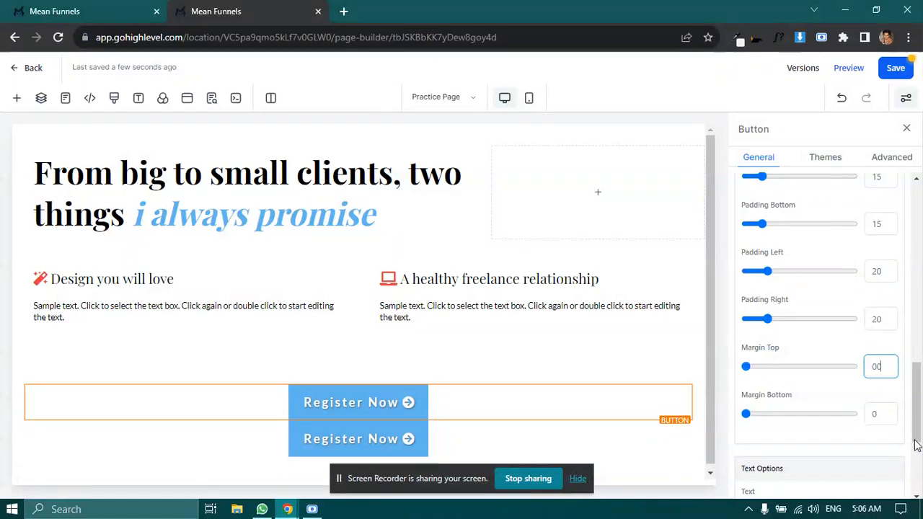
# Step: Try a bottom margin of 20 on the upper button, reset it to 0, and delete the duplicate button below
pyautogui.click(871, 411)
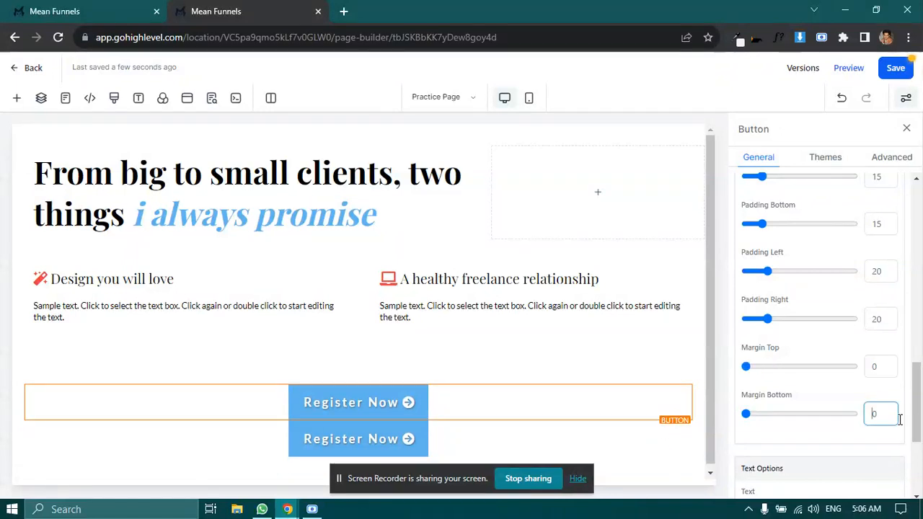
pyautogui.write('2')
pyautogui.scroll(-1, 358, 421)
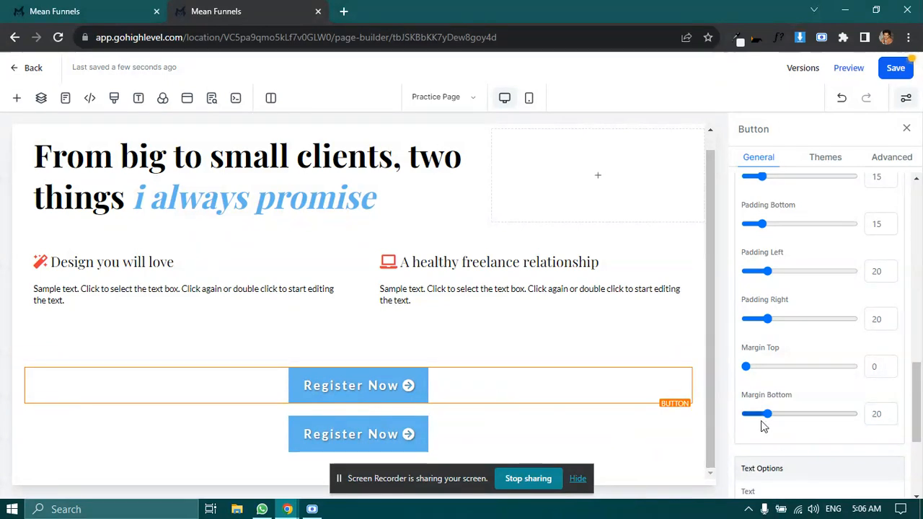
pyautogui.moveTo(768, 414); pyautogui.dragTo(731, 423)
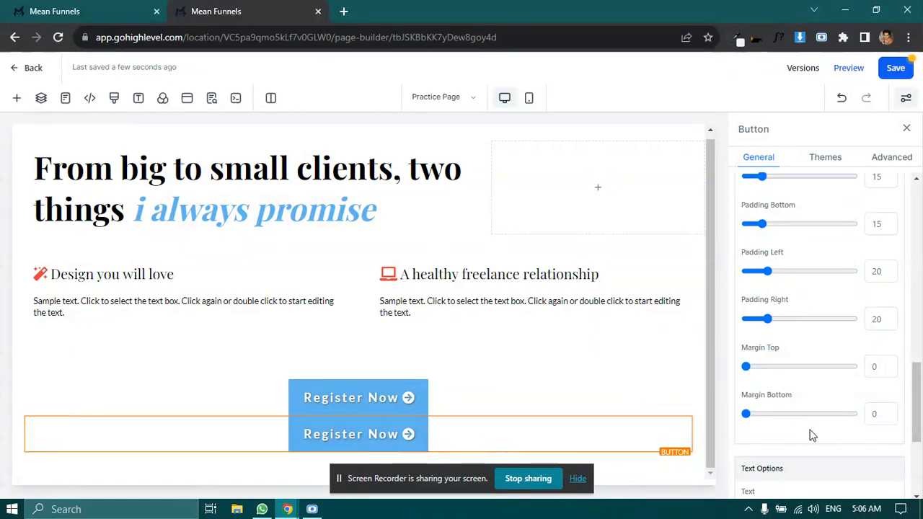
pyautogui.click(685, 410)
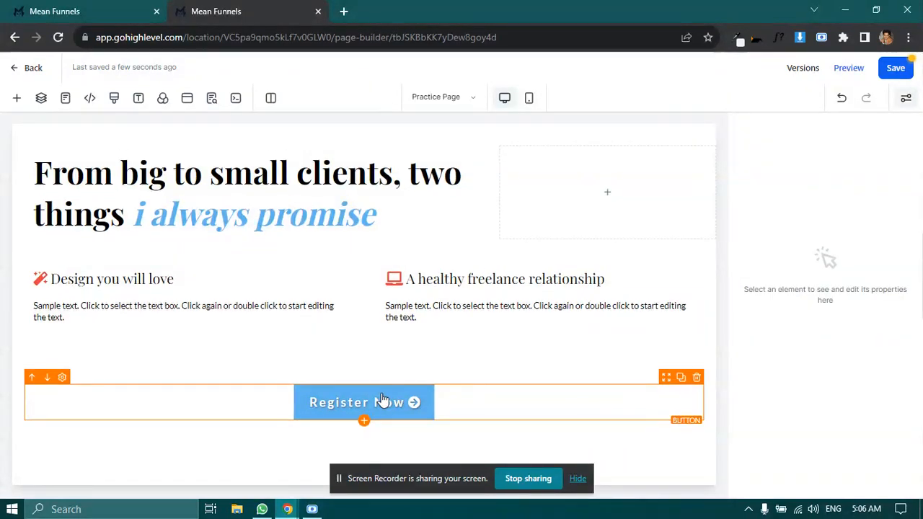
# Step: Empty the page's popup by deleting its two-step order form and order confirmation elements, and close the popup
pyautogui.click(395, 398)
pyautogui.scroll(-6, 773, 377)
pyautogui.scroll(-7, 775, 371)
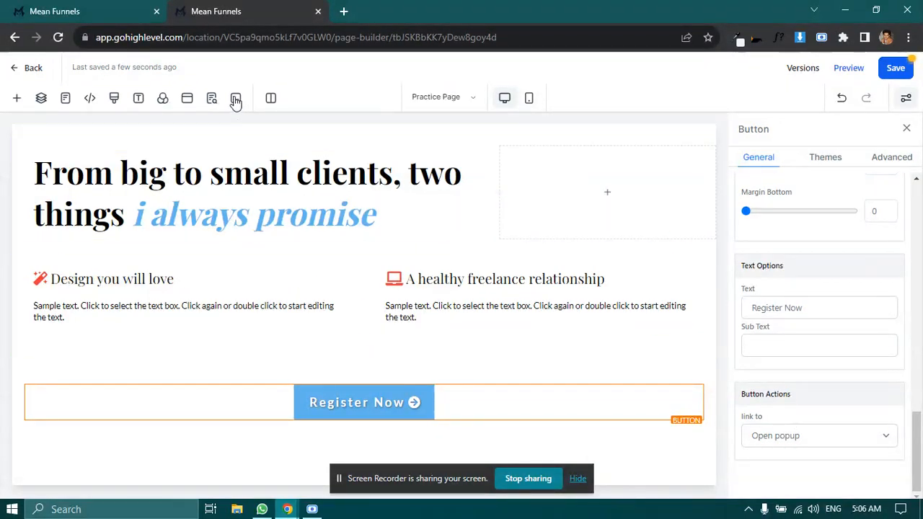
pyautogui.click(187, 99)
pyautogui.scroll(-4, 268, 260)
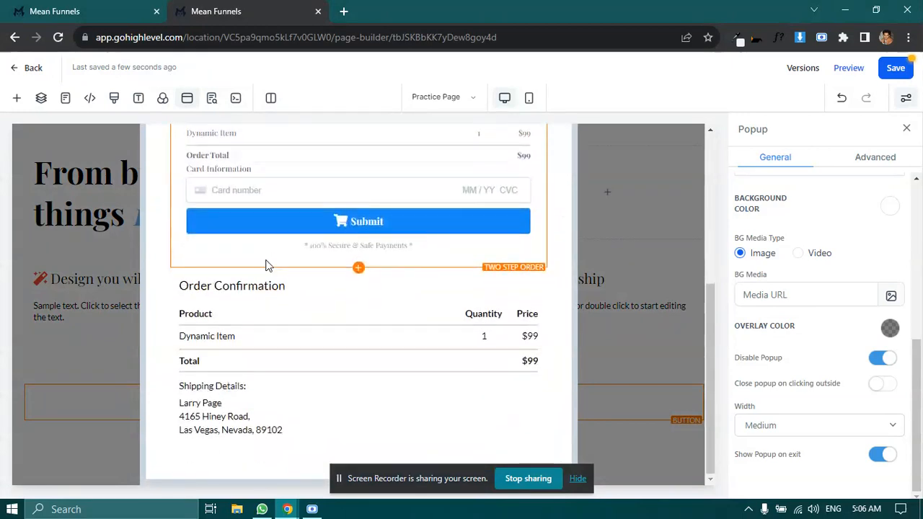
pyautogui.scroll(5, 268, 260)
pyautogui.click(539, 230)
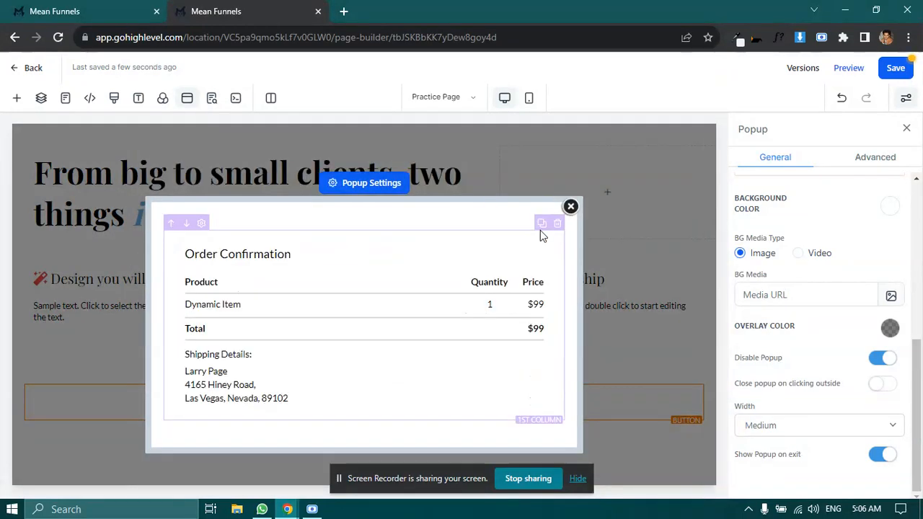
pyautogui.click(545, 230)
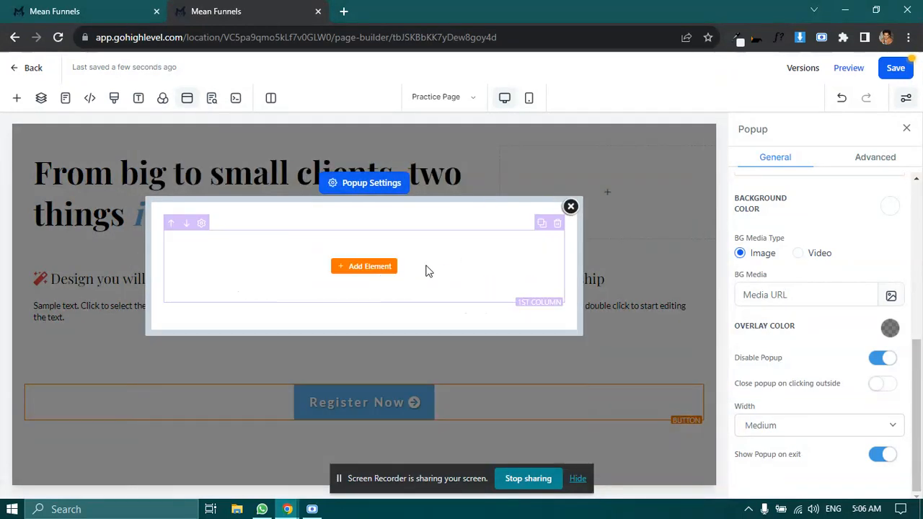
pyautogui.click(426, 270)
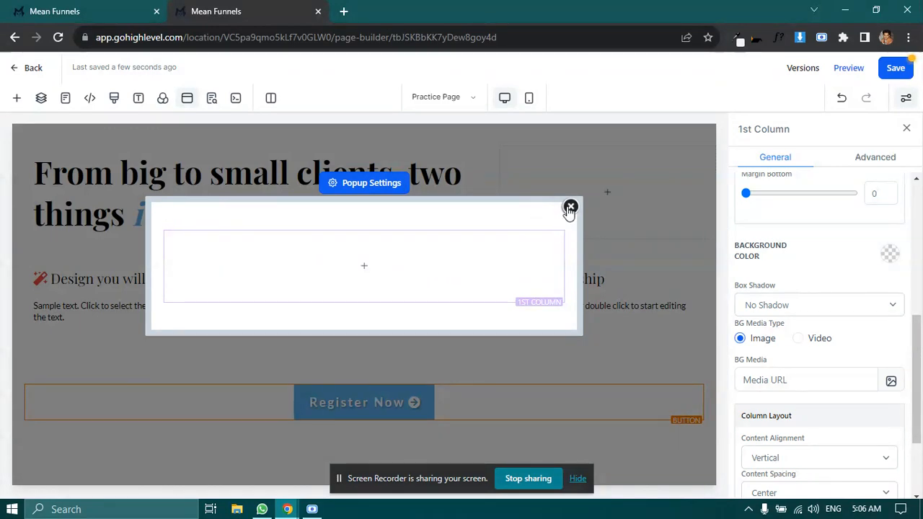
pyautogui.click(569, 209)
# Step: View the emptied popup once more, close it, and return to the "Register Now" button's action settings
pyautogui.click(363, 402)
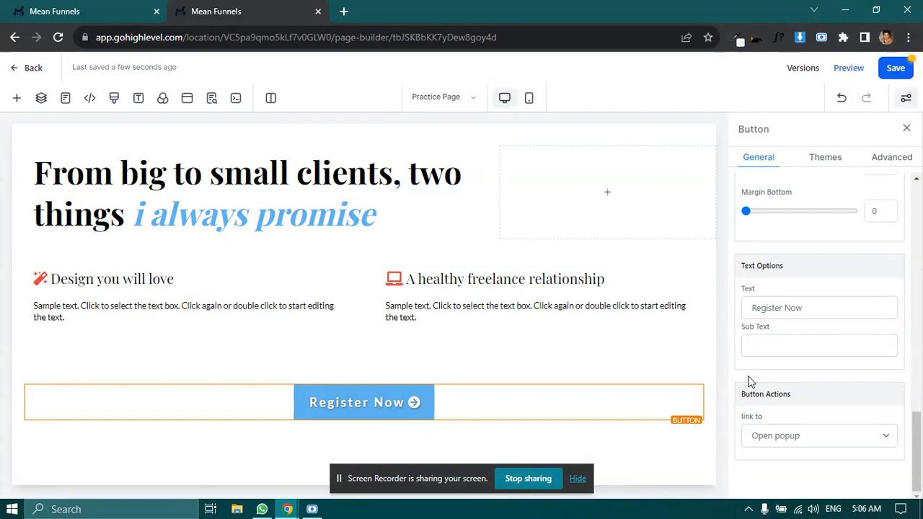
pyautogui.click(187, 98)
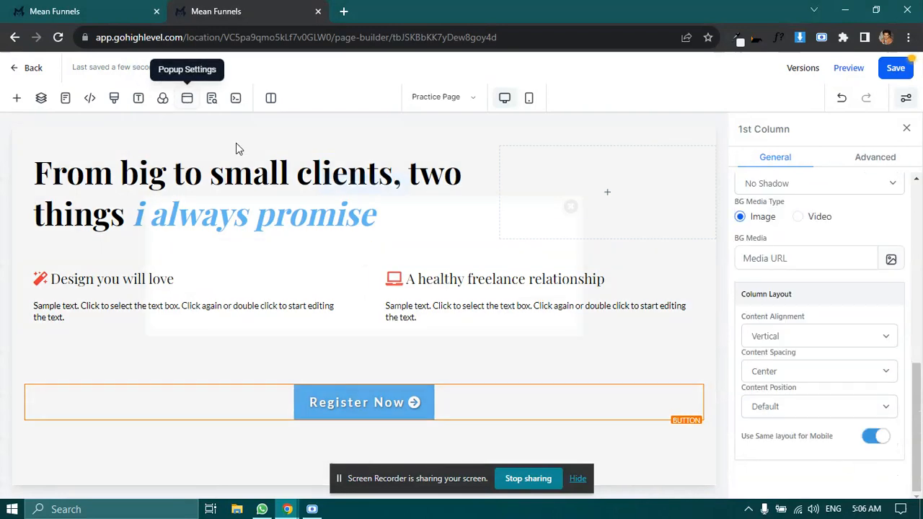
pyautogui.click(571, 208)
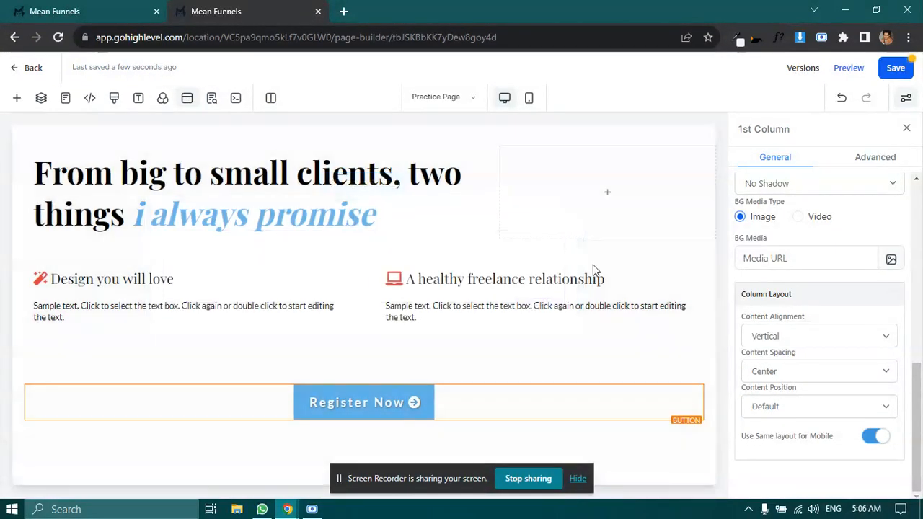
pyautogui.scroll(-5, 811, 395)
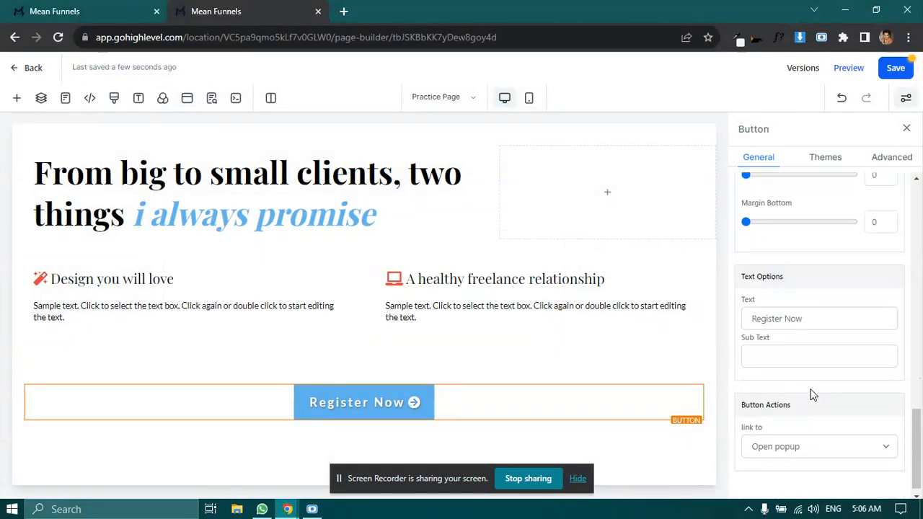
# Step: Try Website URL as the link action of the "Register Now" button, without entering an address
pyautogui.click(769, 436)
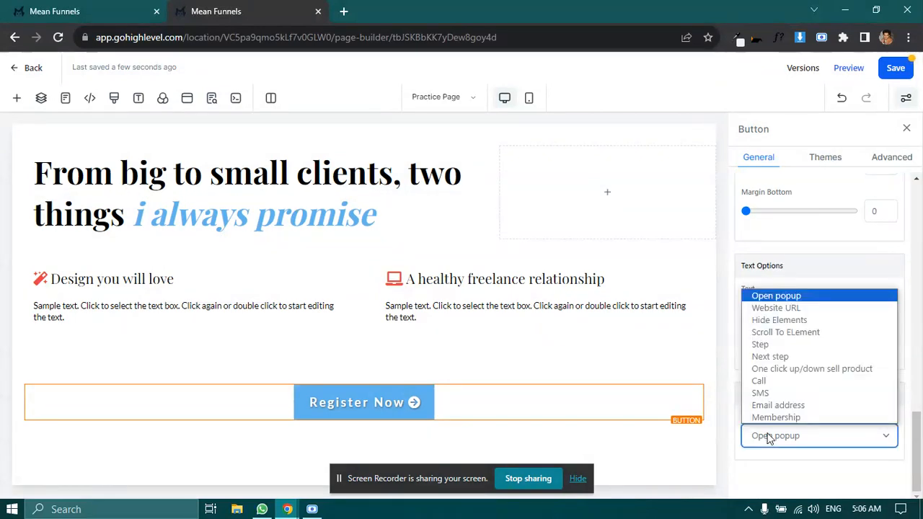
pyautogui.click(776, 309)
pyautogui.scroll(-1, 746, 406)
pyautogui.click(768, 400)
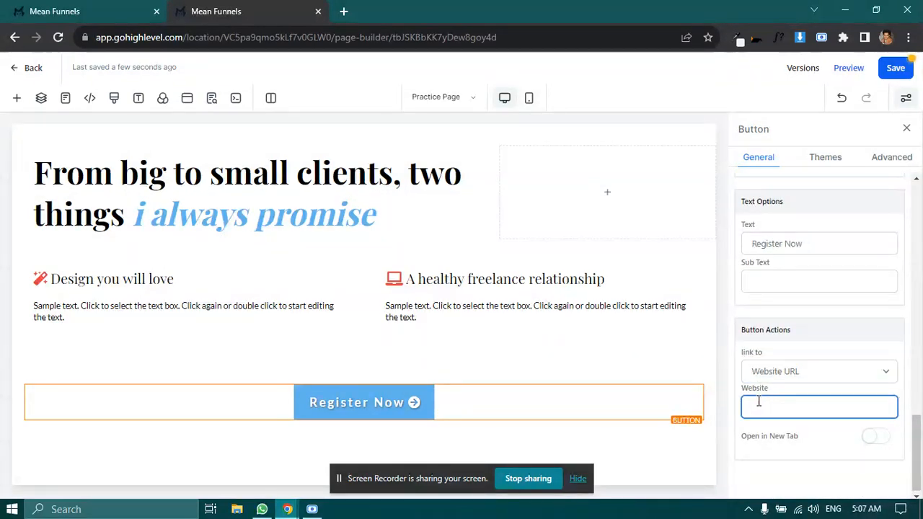
# Step: Set the "Register Now" button's link action to Hide Elements and choose the headline's 1 Column Row as the element to hide
pyautogui.click(800, 372)
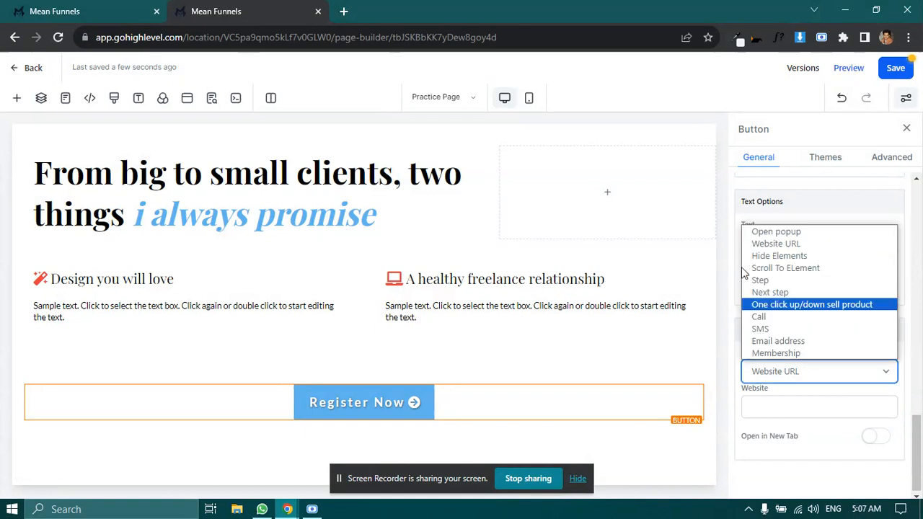
pyautogui.click(768, 254)
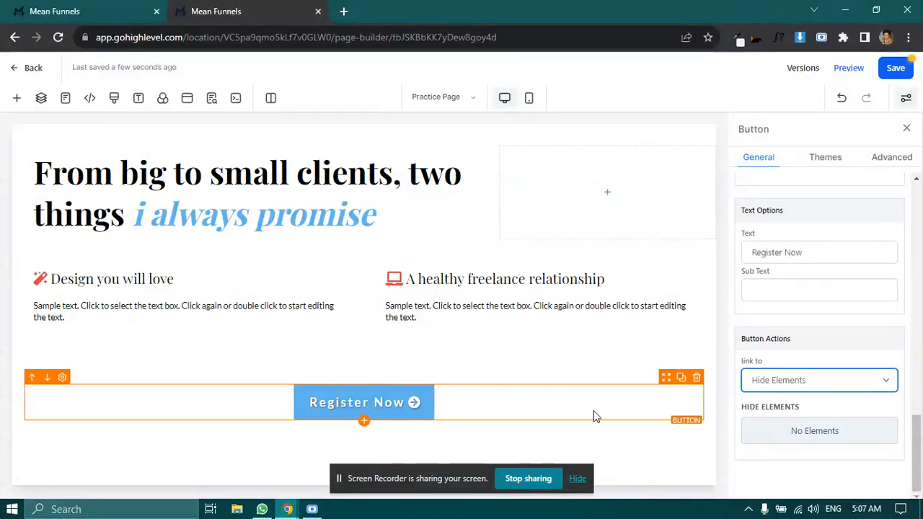
pyautogui.click(324, 403)
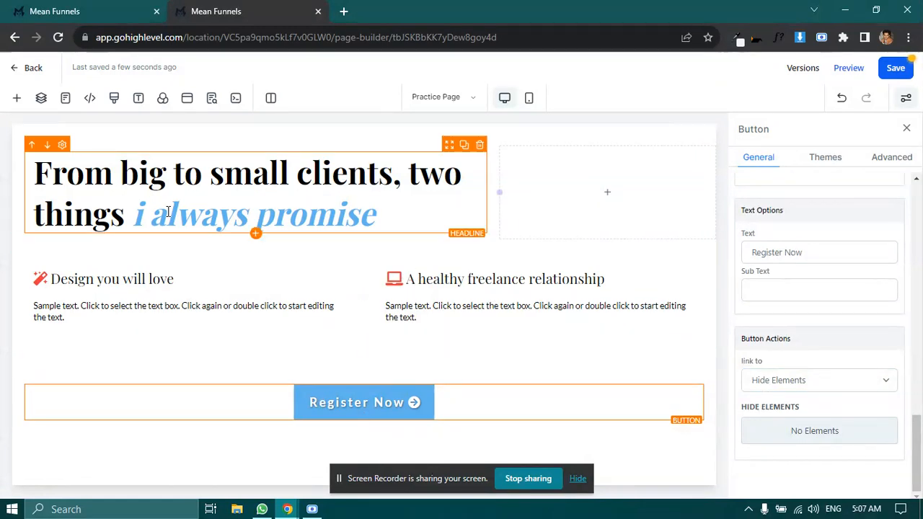
pyautogui.click(823, 433)
pyautogui.scroll(-1, 786, 325)
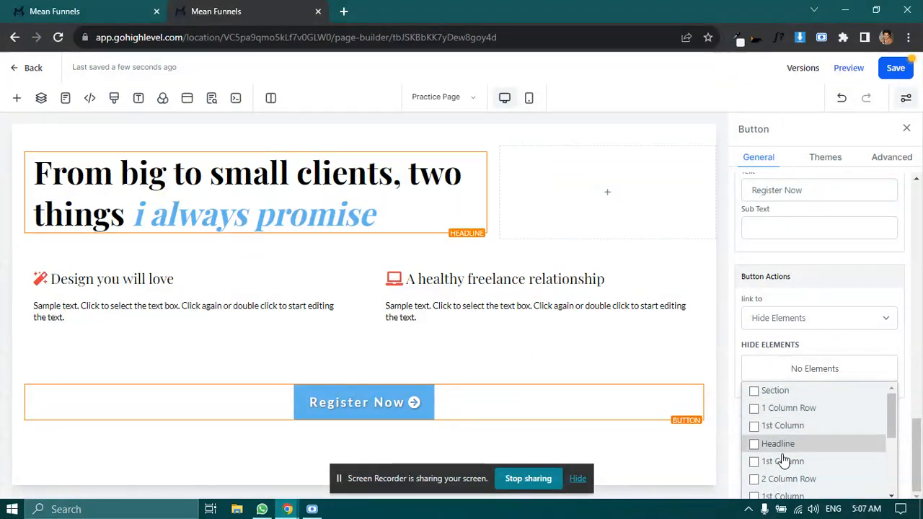
pyautogui.scroll(-3, 789, 451)
pyautogui.scroll(3, 782, 461)
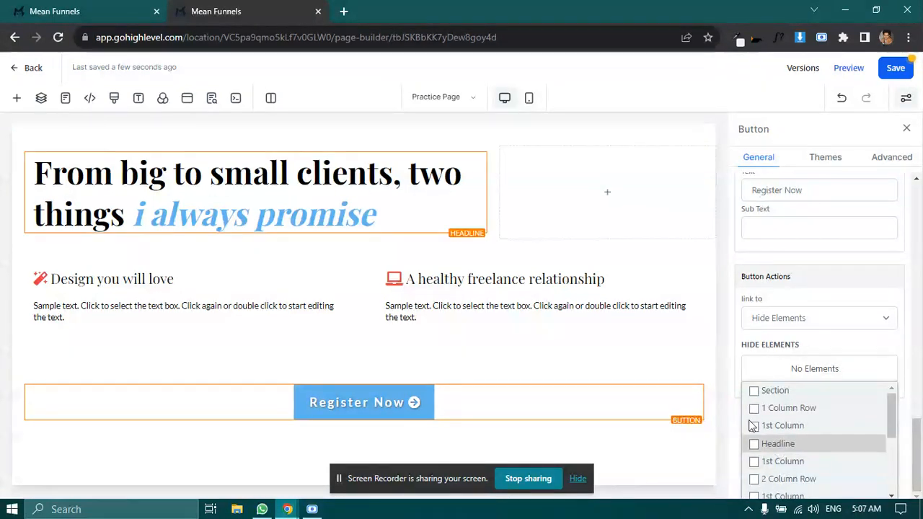
pyautogui.scroll(2, 814, 429)
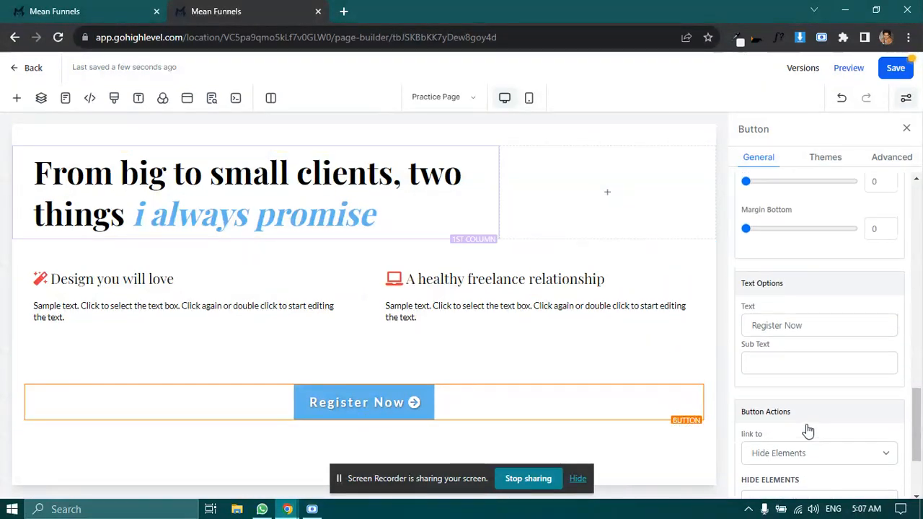
pyautogui.scroll(-2, 822, 400)
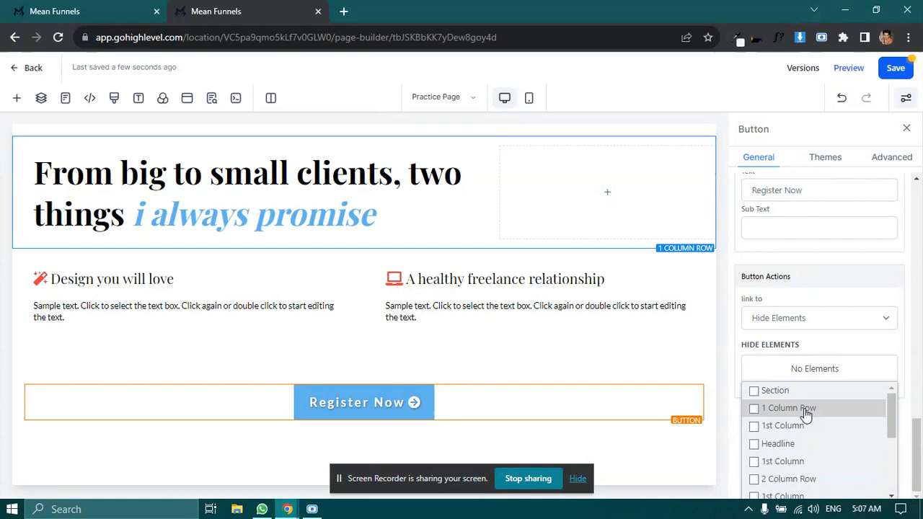
pyautogui.click(805, 413)
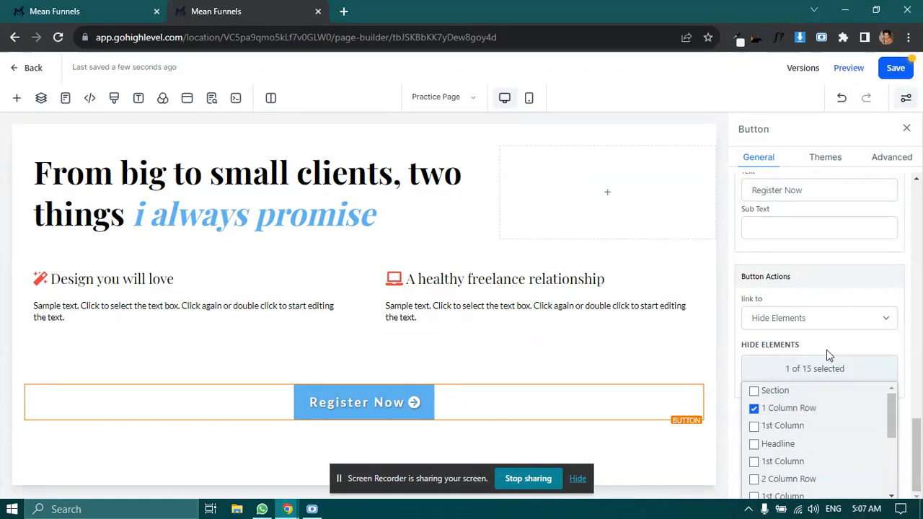
pyautogui.click(861, 325)
pyautogui.click(858, 292)
pyautogui.click(822, 365)
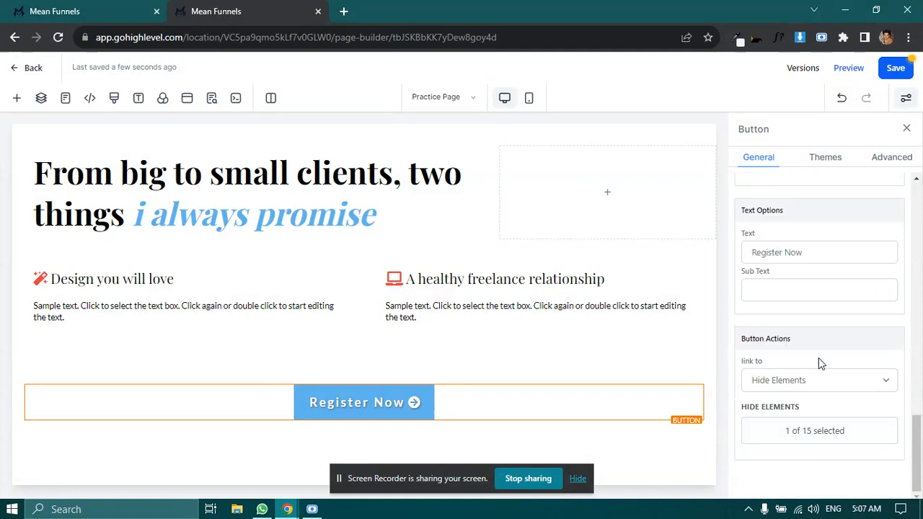
# Step: Save the page, test the "Register Now" button's hide action in the preview, and return to the page builder
pyautogui.click(894, 68)
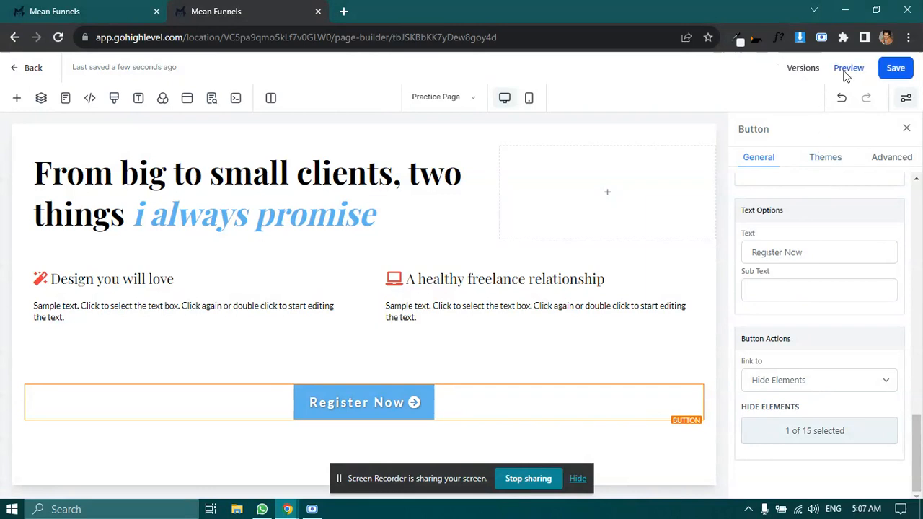
pyautogui.click(848, 69)
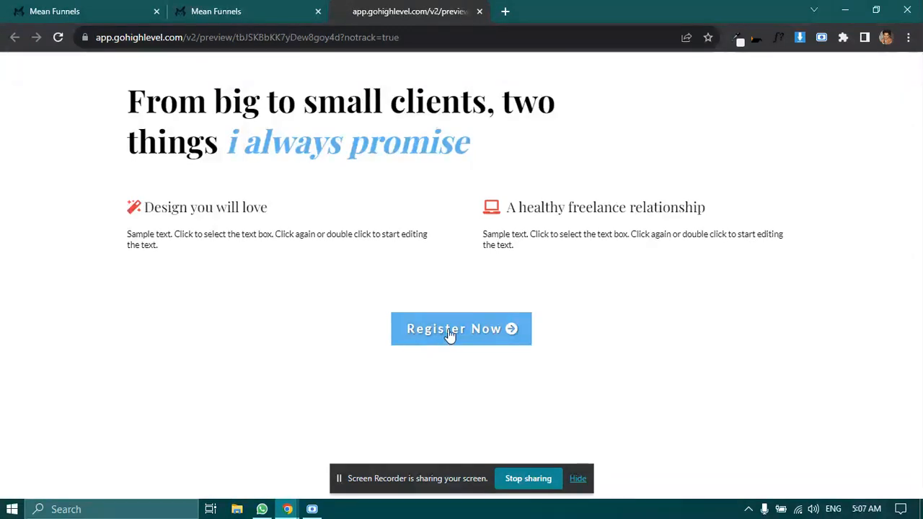
pyautogui.scroll(-2, 451, 334)
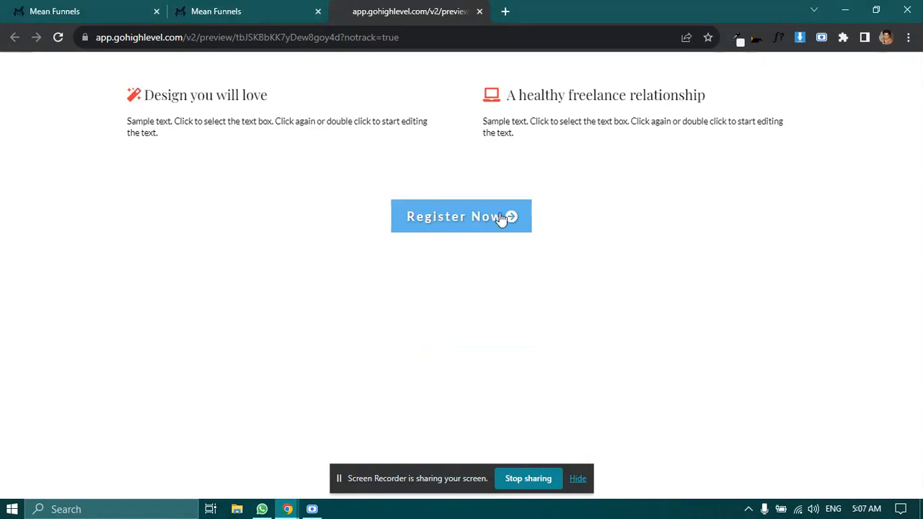
pyautogui.click(245, 7)
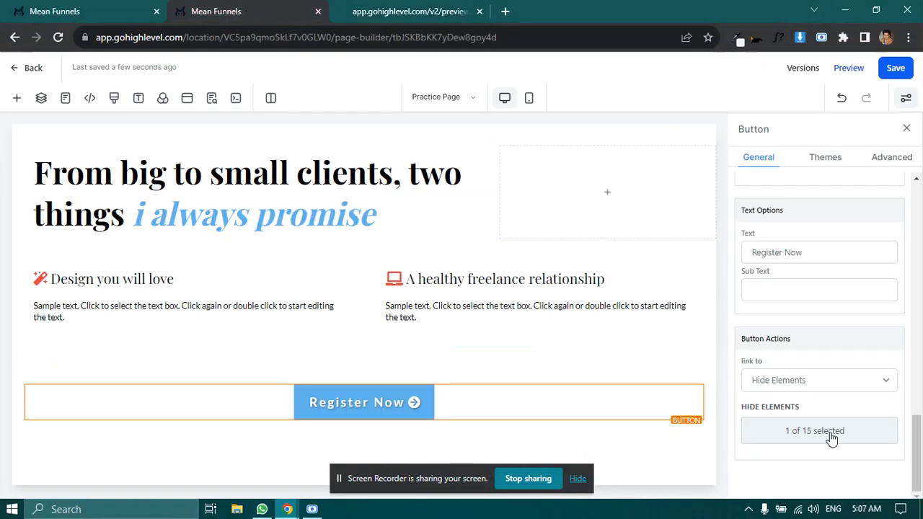
# Step: Try adding two 1st Column entries and the Headline to the hidden elements, and clear the whole selection including 1 Column Row
pyautogui.click(831, 433)
pyautogui.click(753, 426)
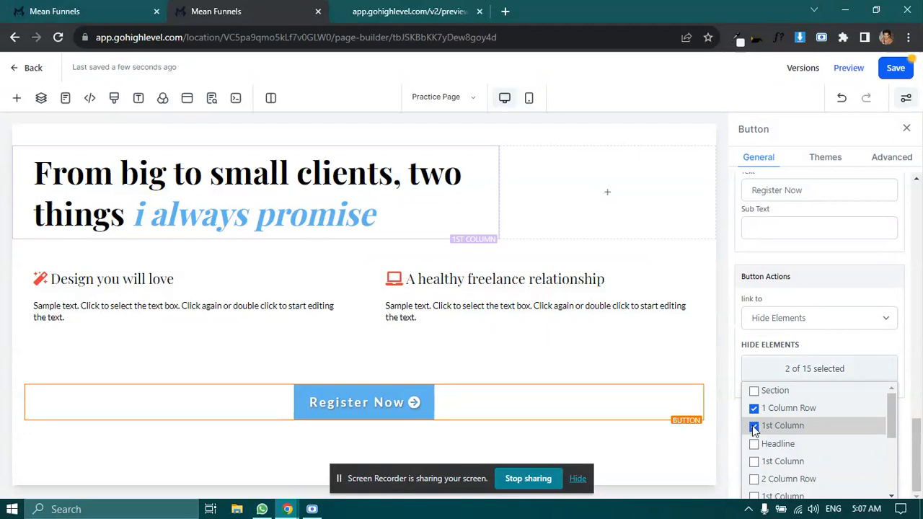
pyautogui.click(753, 443)
pyautogui.click(754, 461)
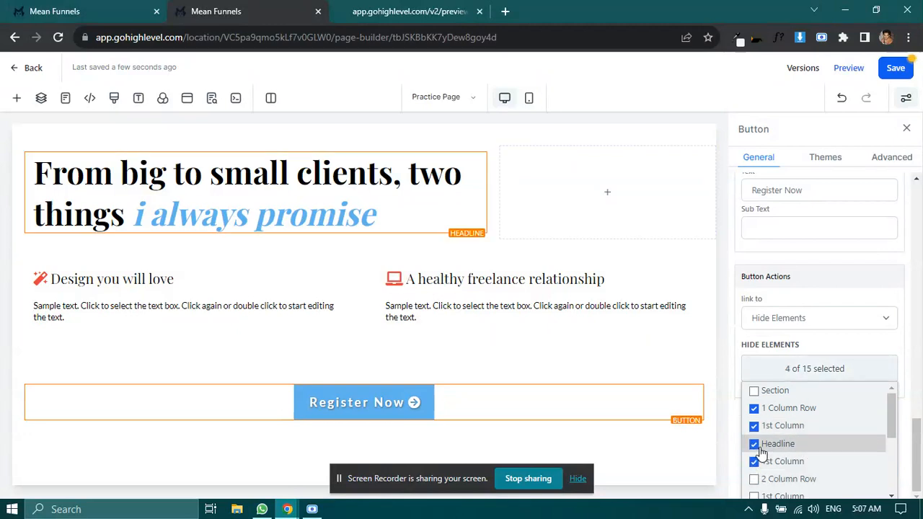
pyautogui.click(754, 461)
pyautogui.click(754, 443)
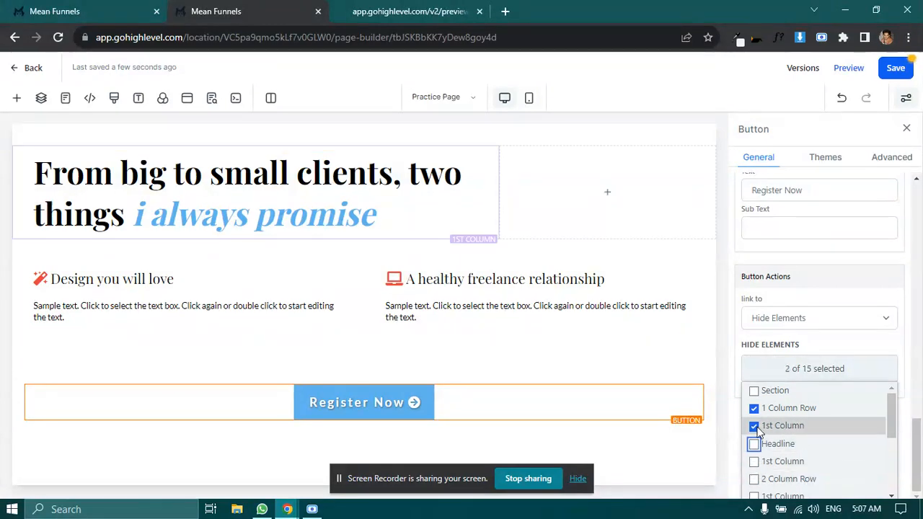
pyautogui.click(754, 426)
pyautogui.click(754, 409)
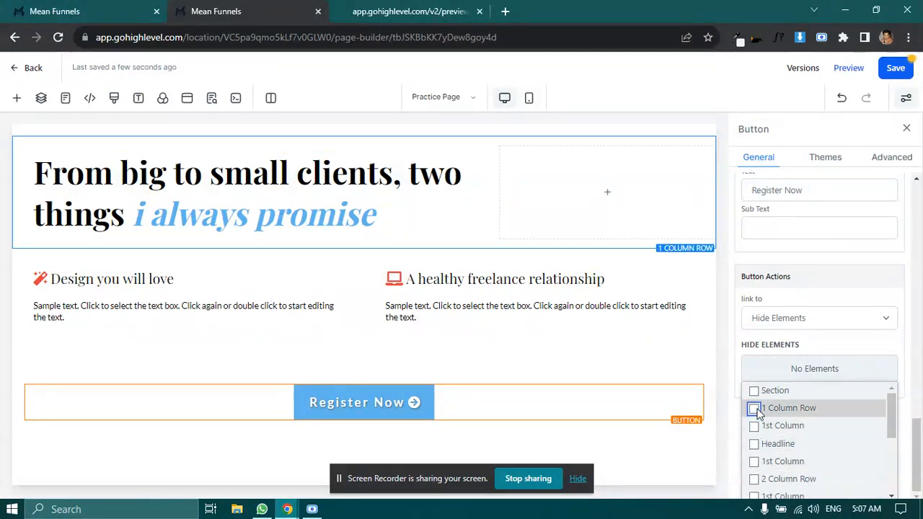
# Step: Change the "Register Now" button's link action to Scroll To Element
pyautogui.click(828, 361)
pyautogui.click(812, 377)
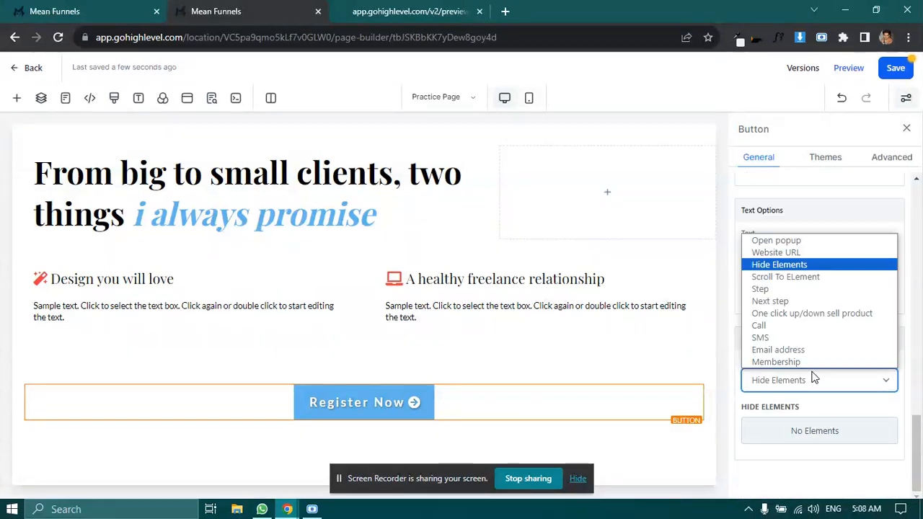
pyautogui.click(788, 278)
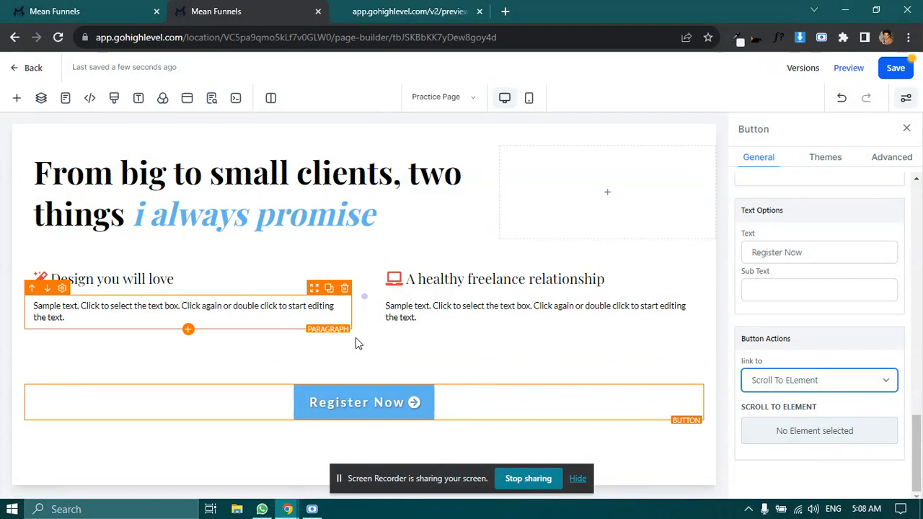
# Step: Add an empty 1-column row below the "Register Now" button and duplicate it until there are four empty rows
pyautogui.click(365, 437)
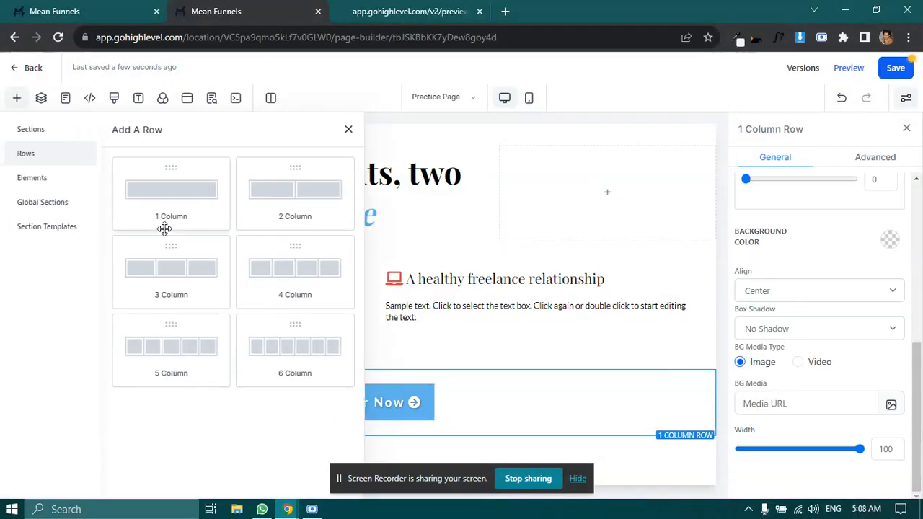
pyautogui.click(165, 227)
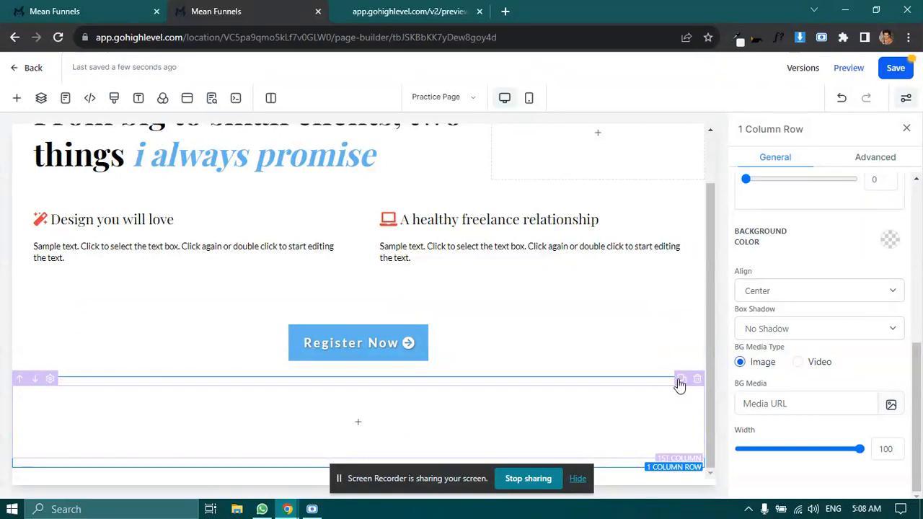
pyautogui.click(682, 370)
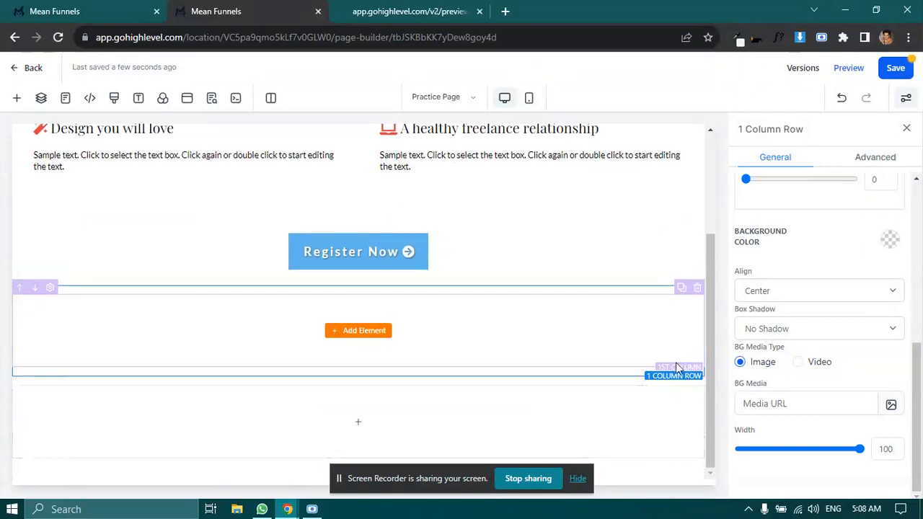
pyautogui.click(682, 369)
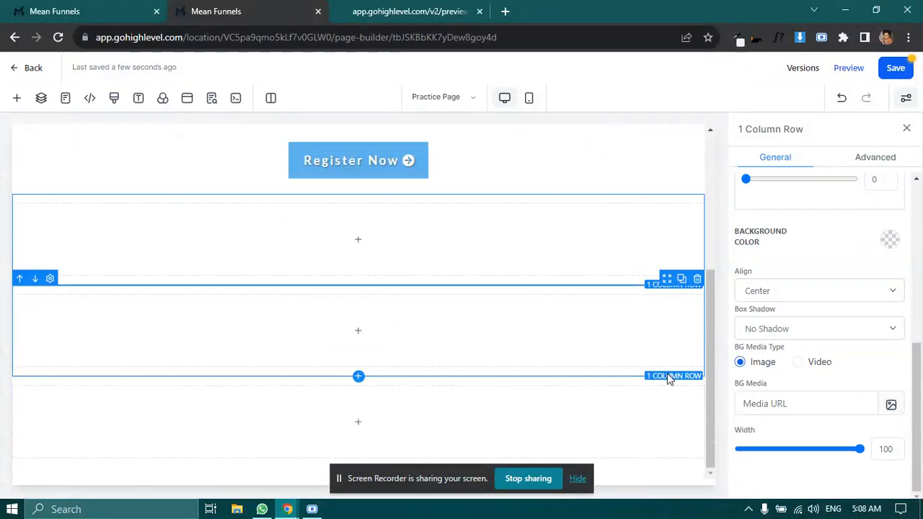
pyautogui.scroll(-2, 462, 382)
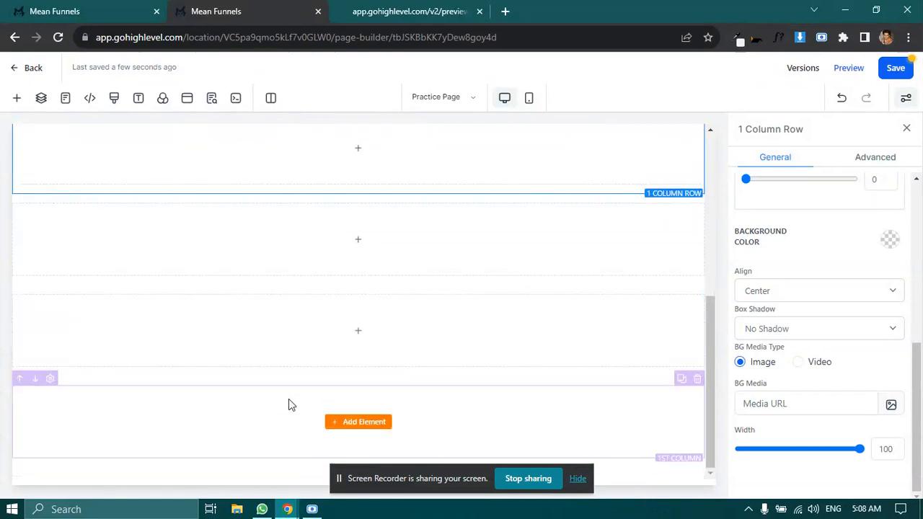
# Step: Add a Button element with the default "Click to Sign Up" text inside the last empty one-column row
pyautogui.click(362, 425)
pyautogui.scroll(-2, 185, 295)
pyautogui.scroll(2, 157, 291)
pyautogui.scroll(-2, 157, 291)
pyautogui.click(130, 317)
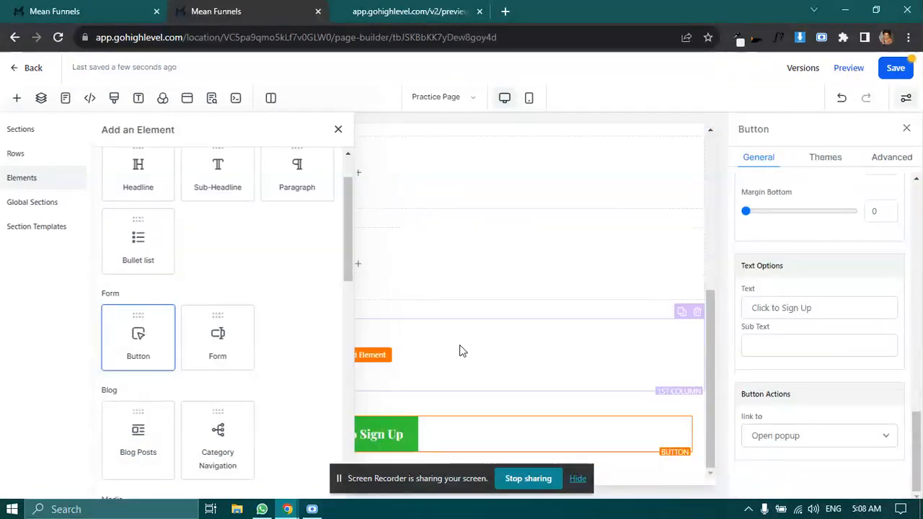
# Step: Set the "Register Now" button's scroll target to the "Click to Sign Up" button at the end of the page
pyautogui.scroll(4, 404, 380)
pyautogui.click(396, 303)
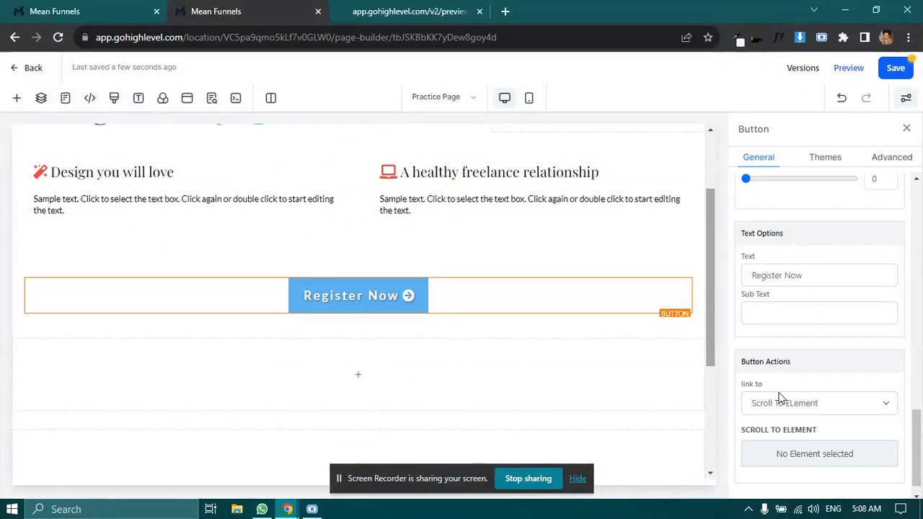
pyautogui.scroll(-1, 790, 418)
pyautogui.click(793, 430)
pyautogui.scroll(-1, 790, 416)
pyautogui.scroll(-3, 774, 442)
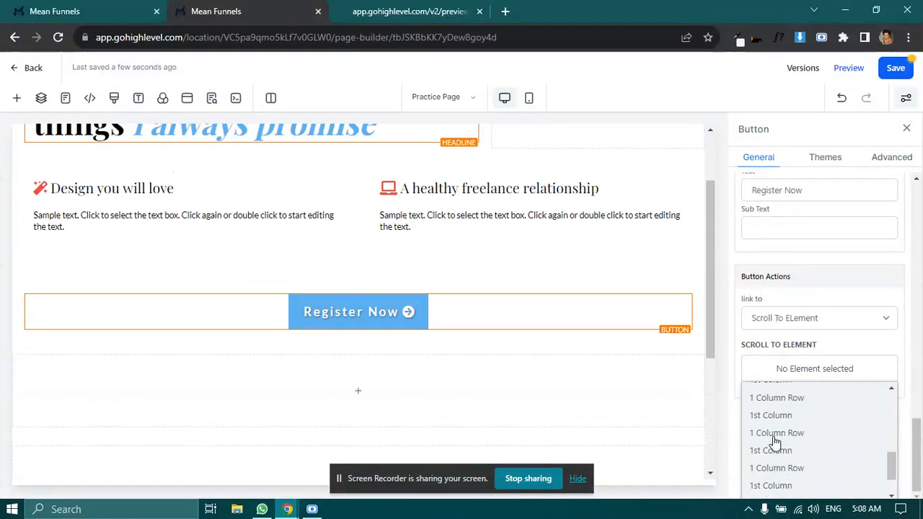
pyautogui.click(761, 493)
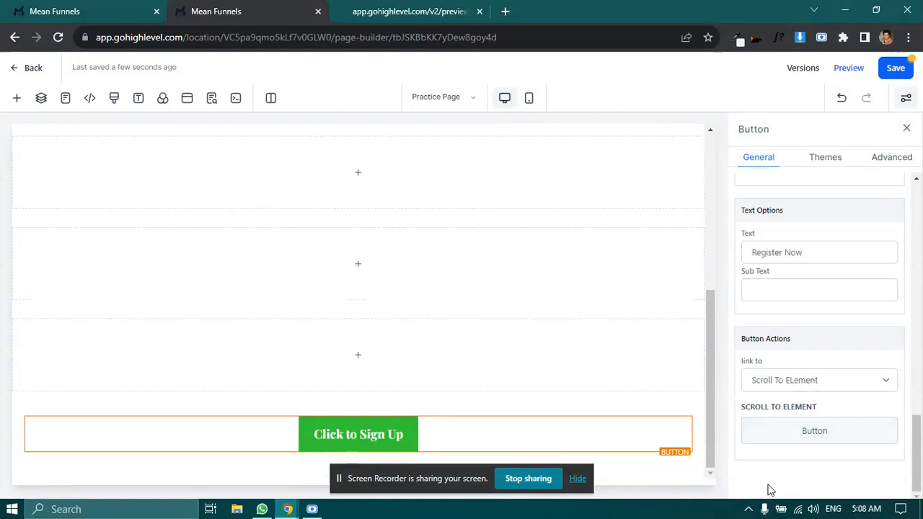
# Step: Save the page, test the "Register Now" button's scroll action in the reloaded preview, and return to the page builder
pyautogui.click(895, 73)
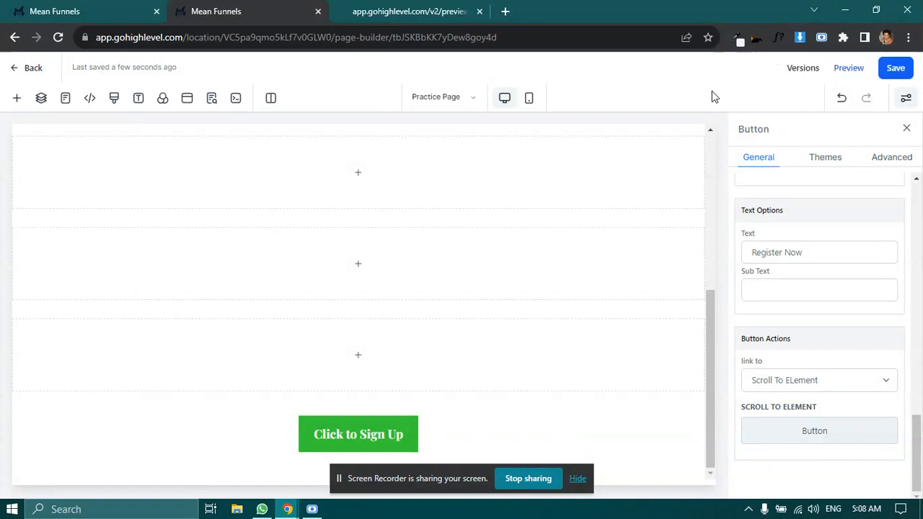
pyautogui.click(858, 68)
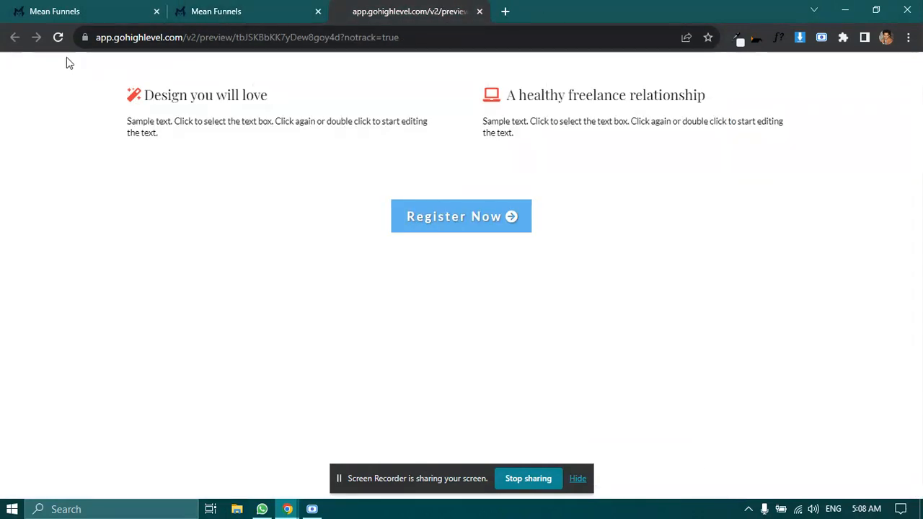
pyautogui.click(57, 37)
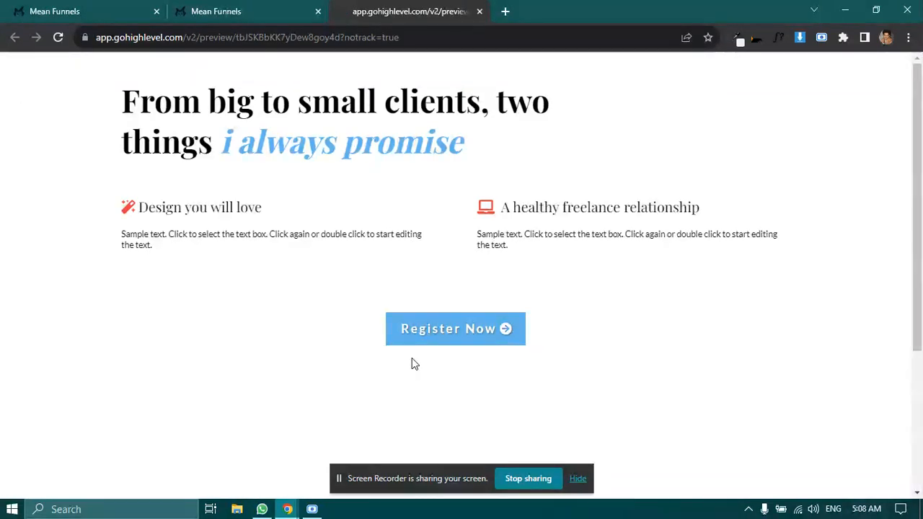
pyautogui.click(444, 329)
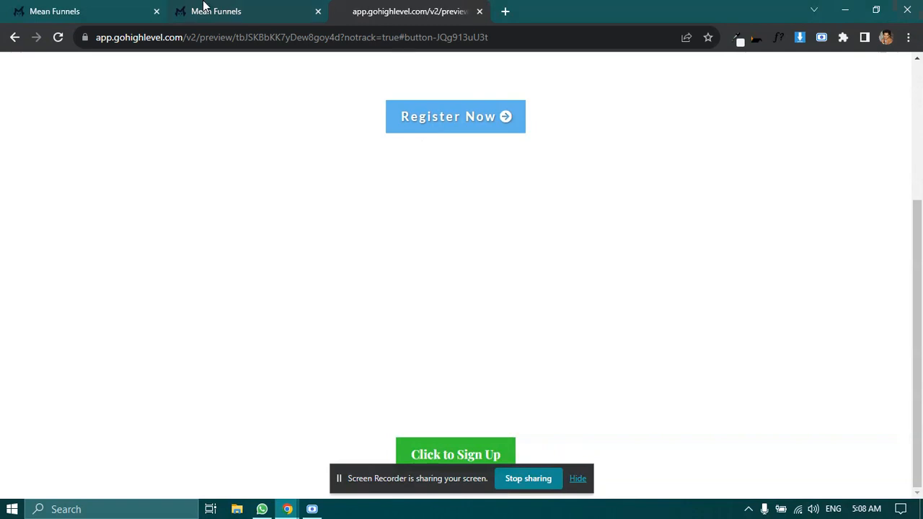
pyautogui.click(204, 8)
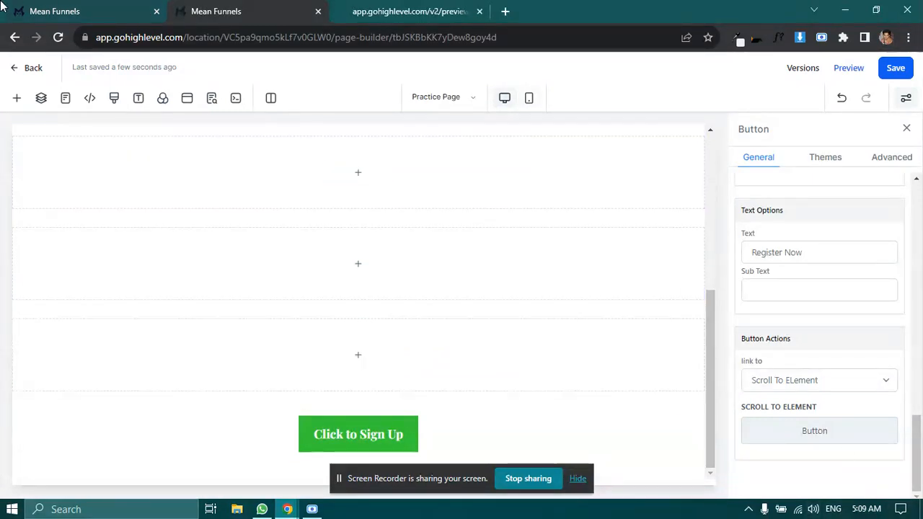
# Step: Change the "Register Now" button's link action to Step and check which funnel steps it can link to
pyautogui.click(618, 447)
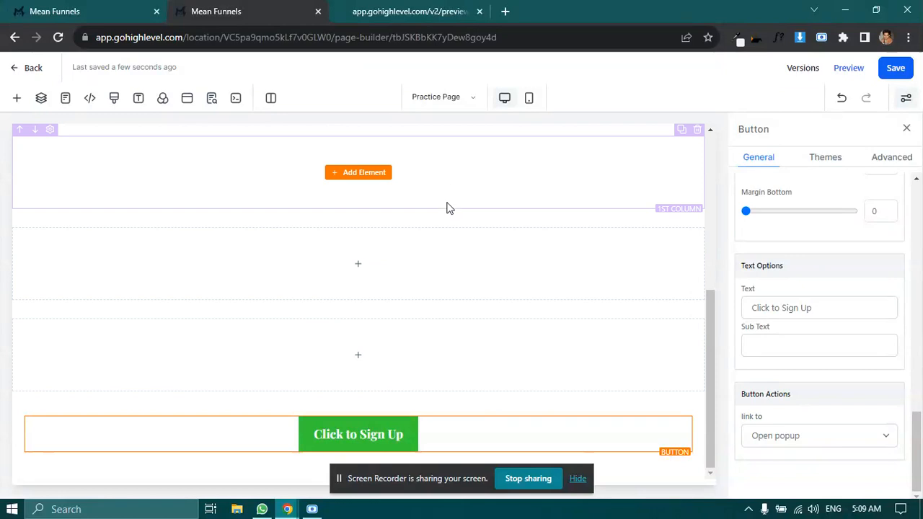
pyautogui.scroll(5, 446, 209)
pyautogui.click(414, 276)
pyautogui.click(438, 287)
pyautogui.scroll(-8, 793, 404)
pyautogui.click(816, 379)
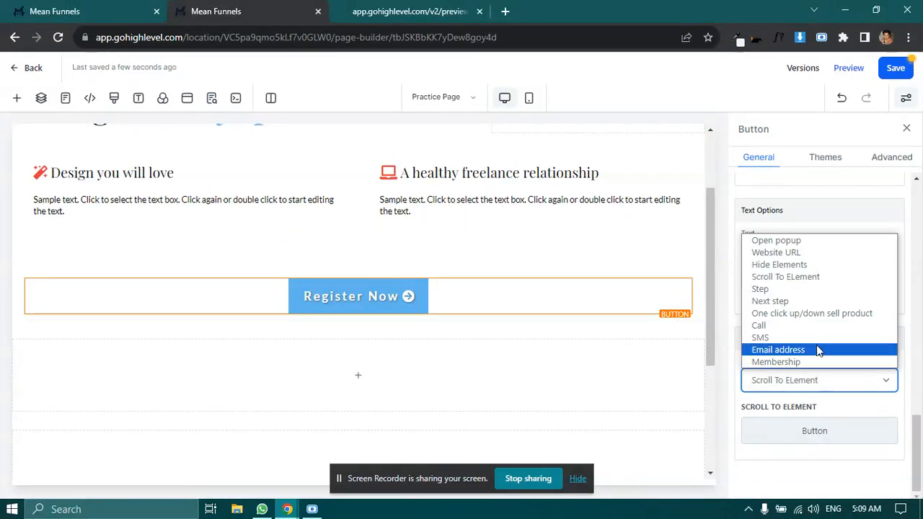
pyautogui.click(761, 289)
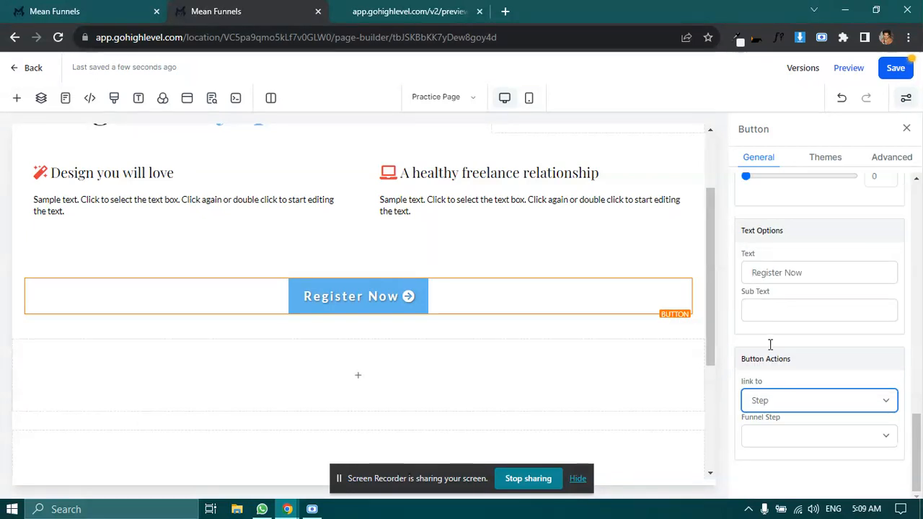
pyautogui.click(770, 445)
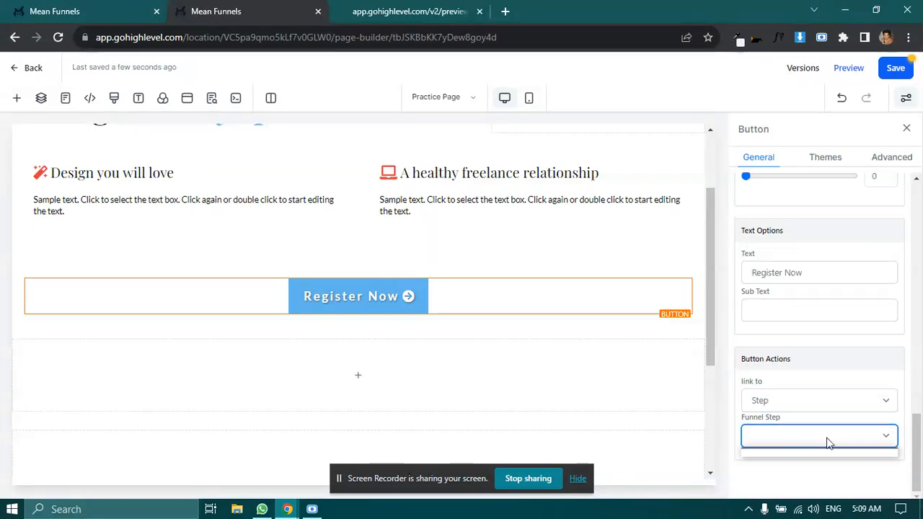
pyautogui.click(806, 423)
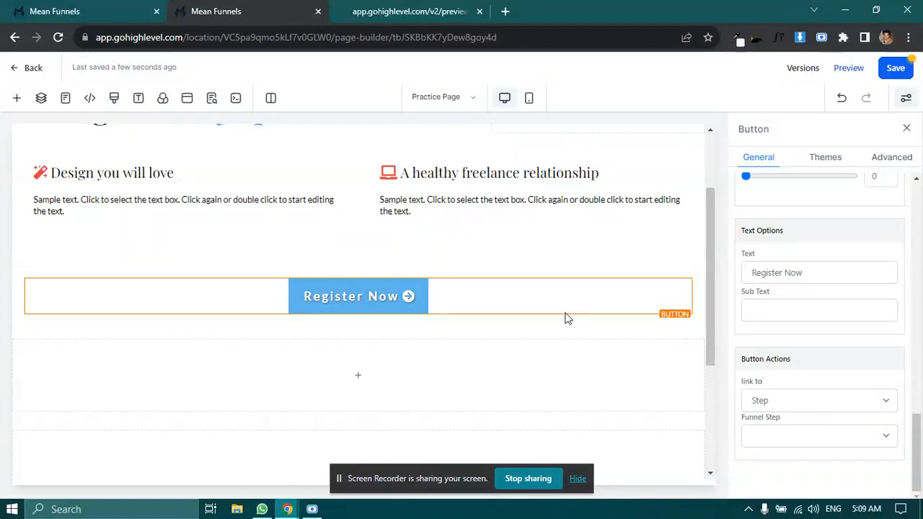
pyautogui.click(811, 437)
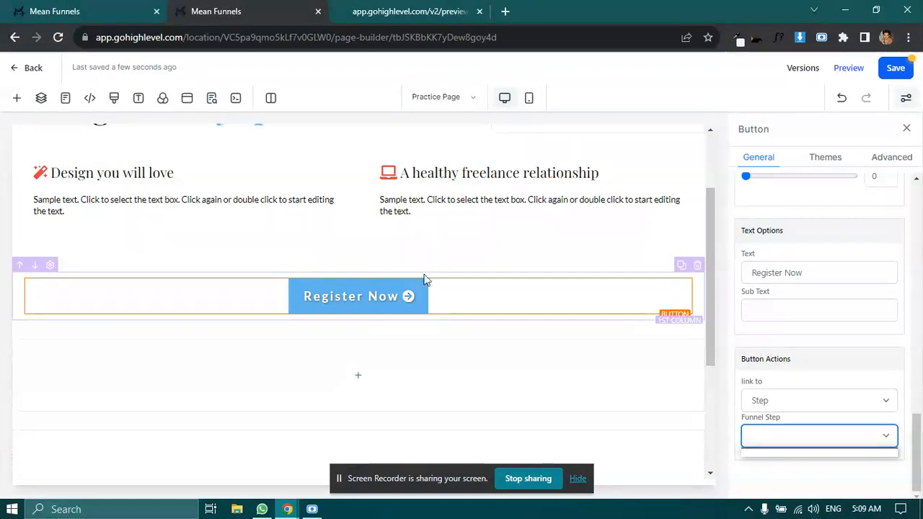
pyautogui.click(462, 297)
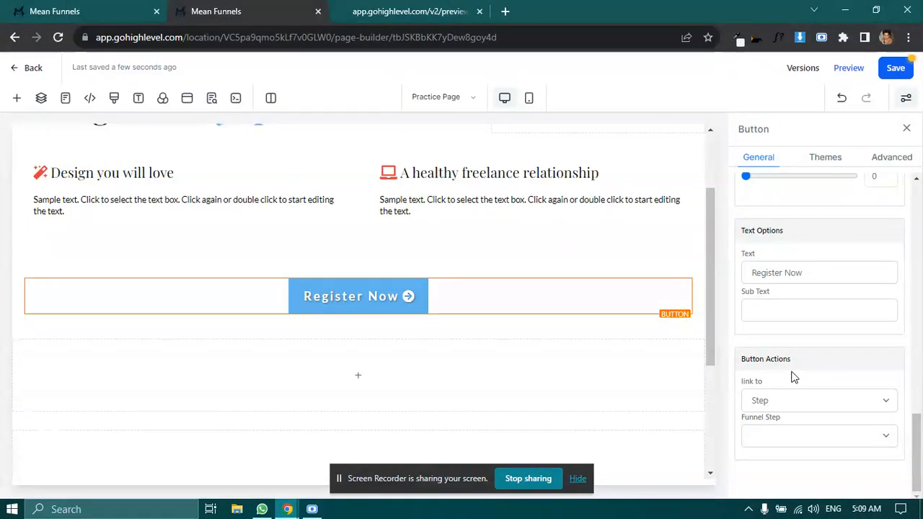
# Step: Change the "Register Now" button's text to "Book an appointment"
pyautogui.moveTo(804, 275); pyautogui.dragTo(728, 293)
pyautogui.write('B')
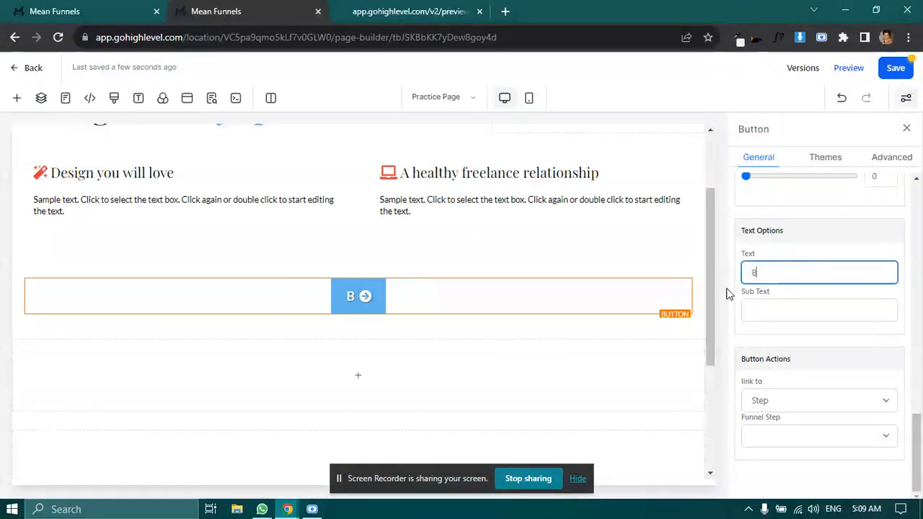
pyautogui.write('ook')
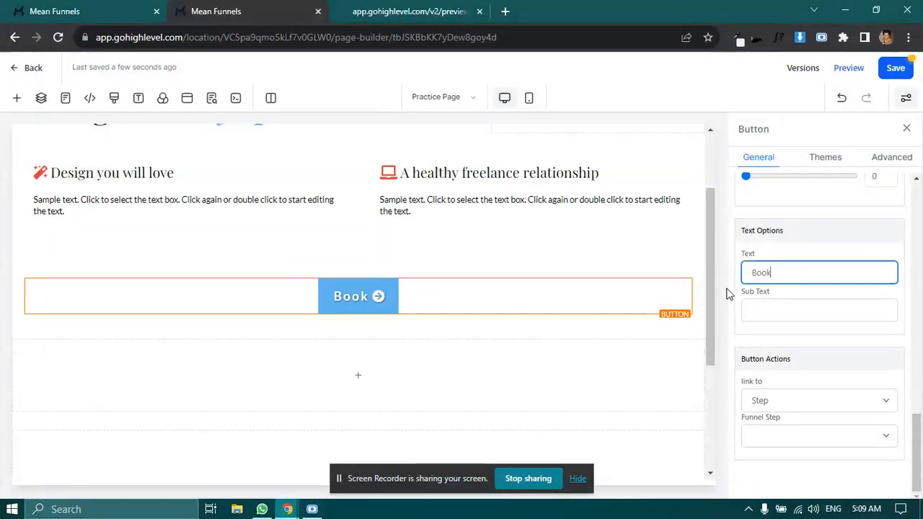
pyautogui.write(' an  a')
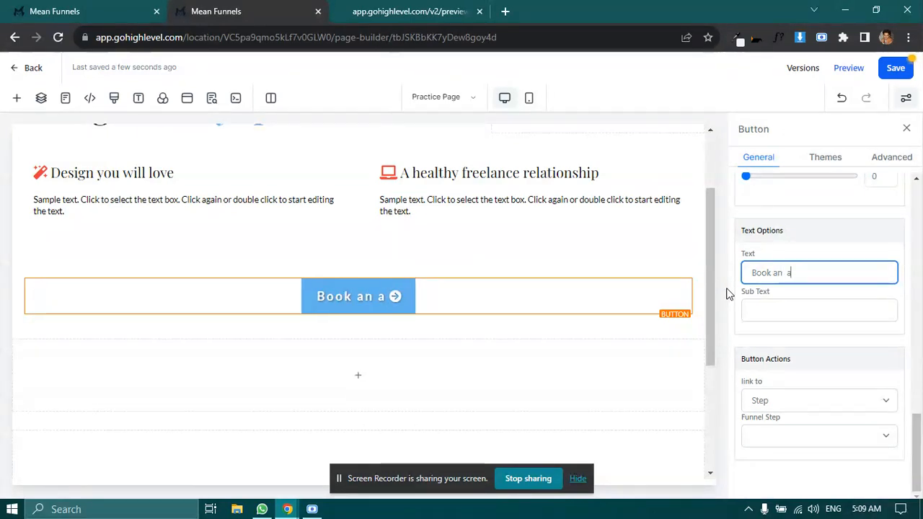
pyautogui.write('ppoint')
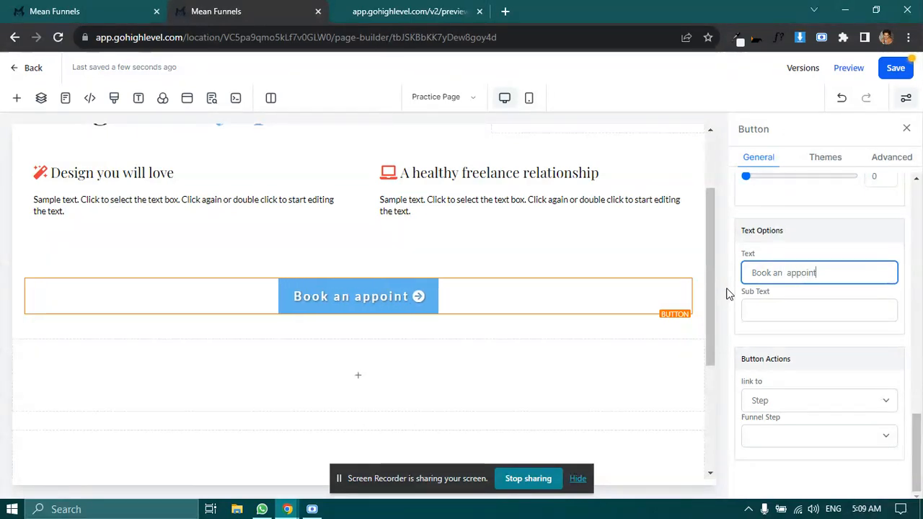
pyautogui.write('ment')
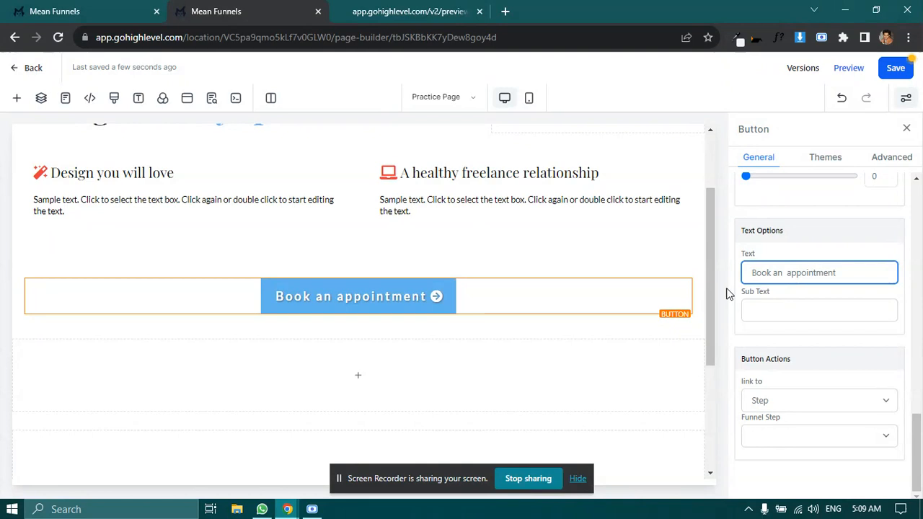
pyautogui.click(823, 297)
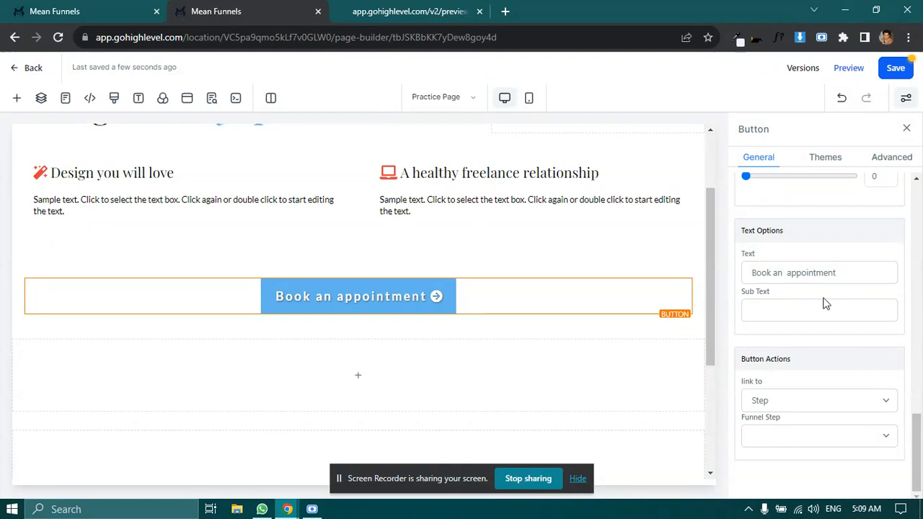
# Step: Recheck the funnel step choices and change the "Book an appointment" button's link action to Next step
pyautogui.click(789, 402)
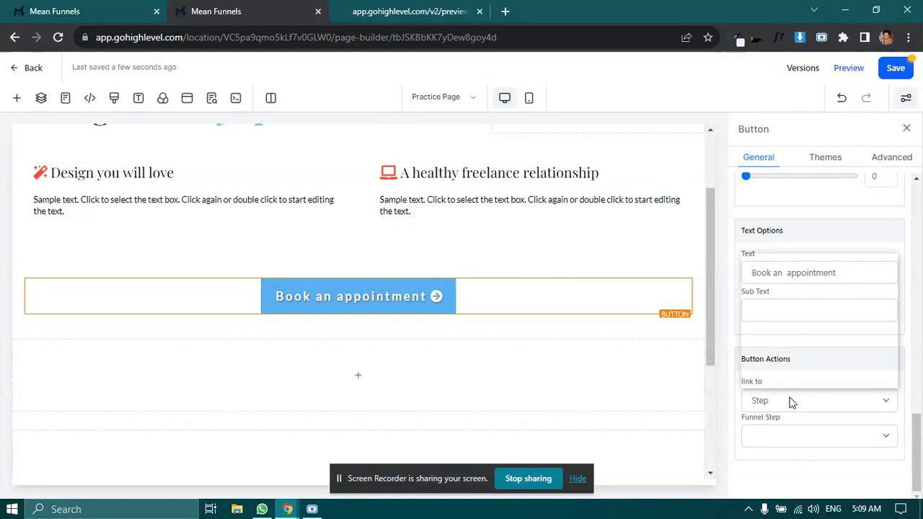
pyautogui.click(762, 310)
pyautogui.click(774, 443)
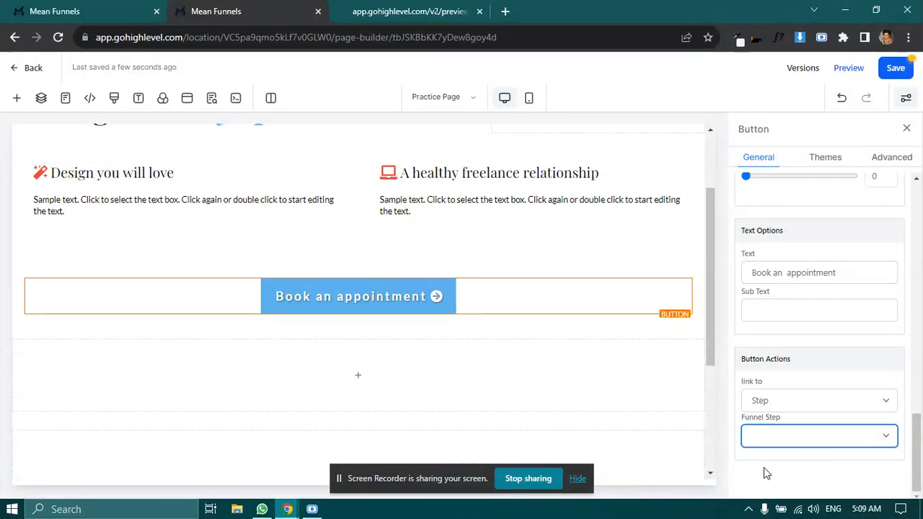
pyautogui.click(790, 379)
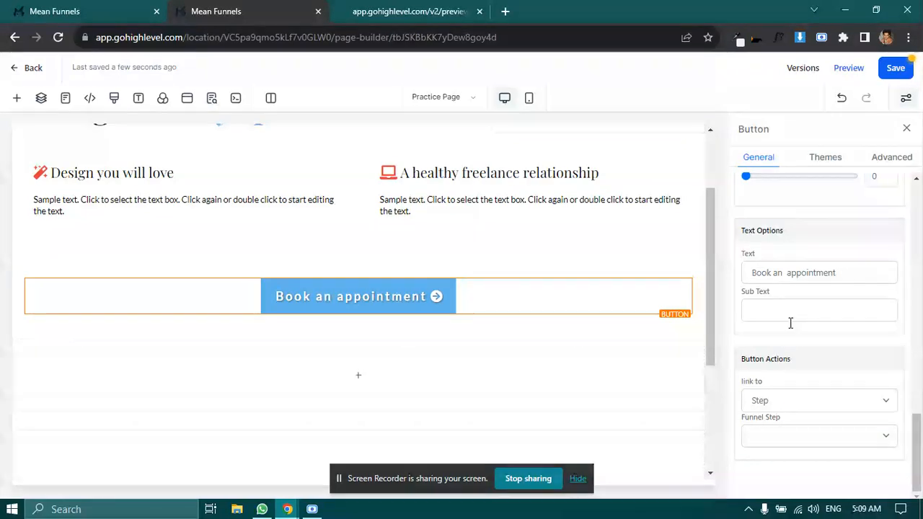
pyautogui.click(794, 408)
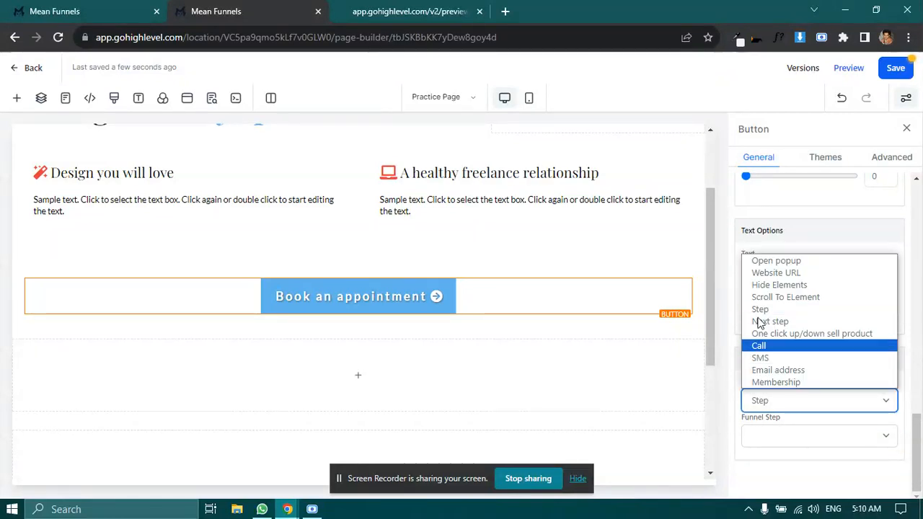
pyautogui.click(763, 322)
pyautogui.click(789, 412)
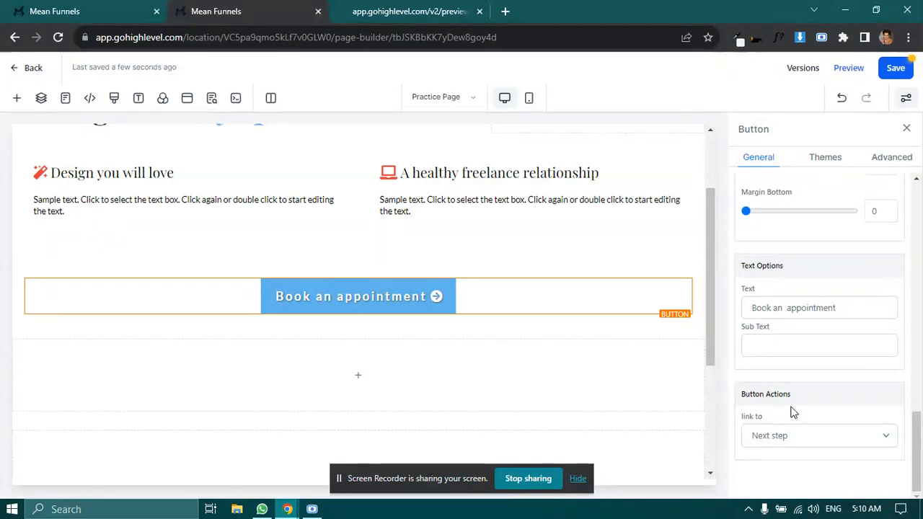
pyautogui.click(57, 10)
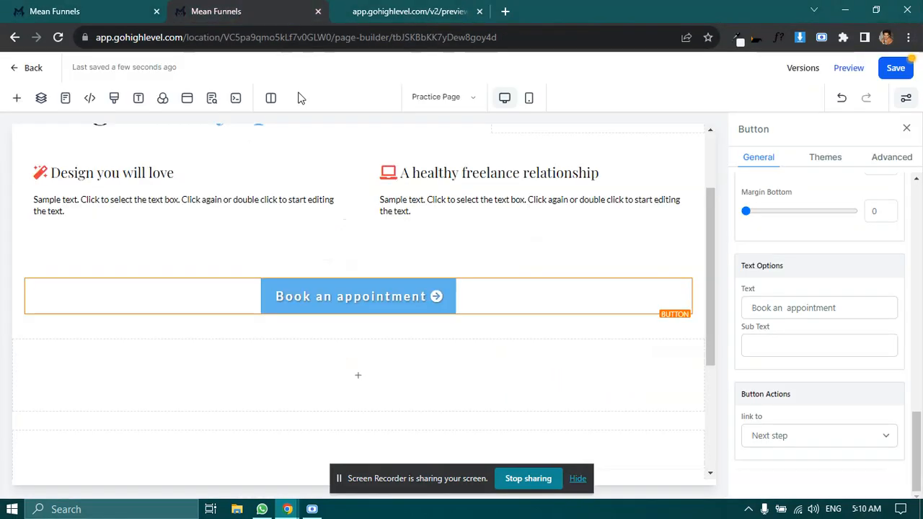
# Step: Change the button's link action to One click up/down sell product and review its product and sale action options
pyautogui.scroll(-5, 469, 338)
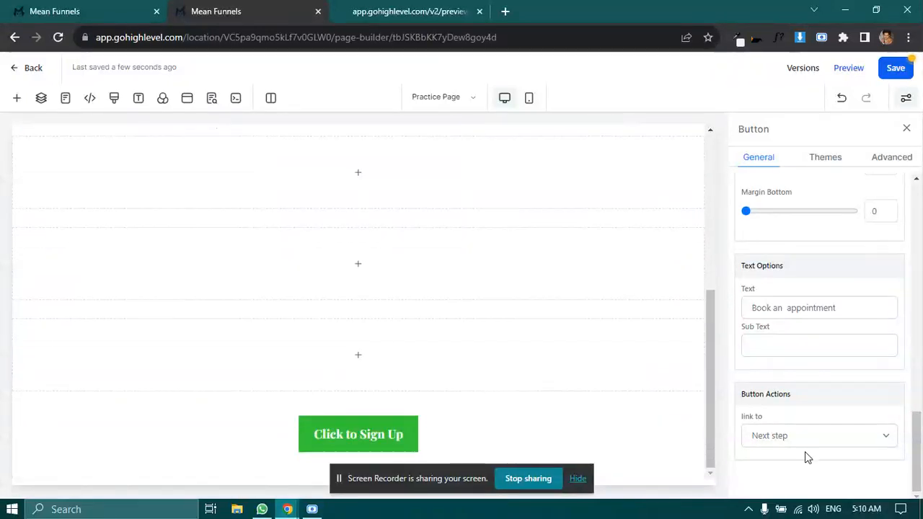
pyautogui.click(795, 435)
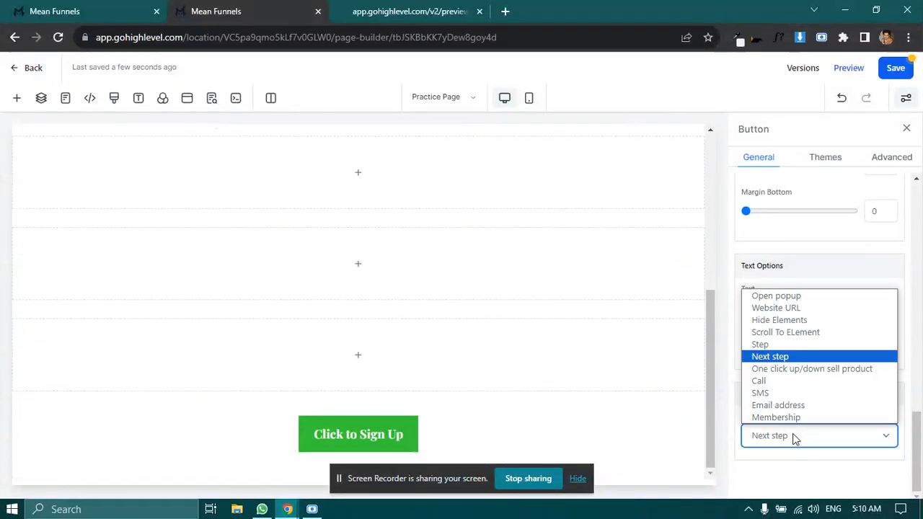
pyautogui.click(797, 372)
pyautogui.scroll(-1, 790, 390)
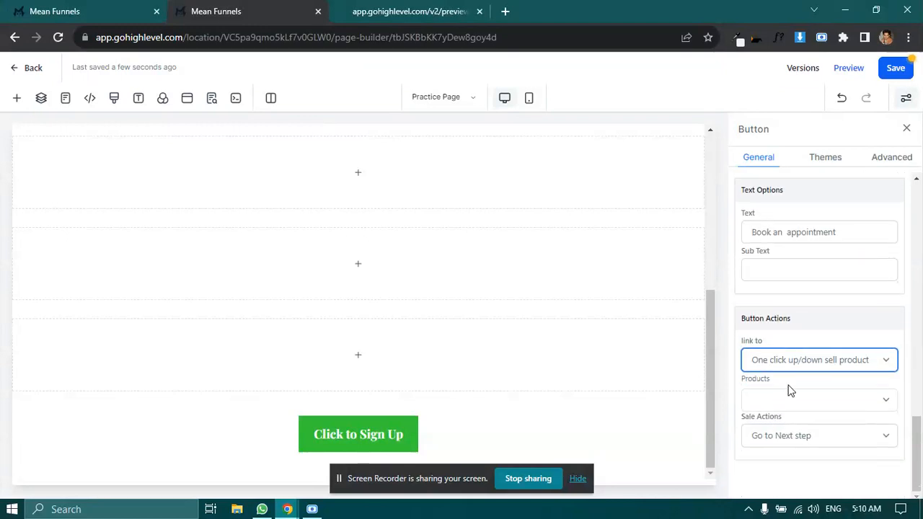
pyautogui.click(795, 382)
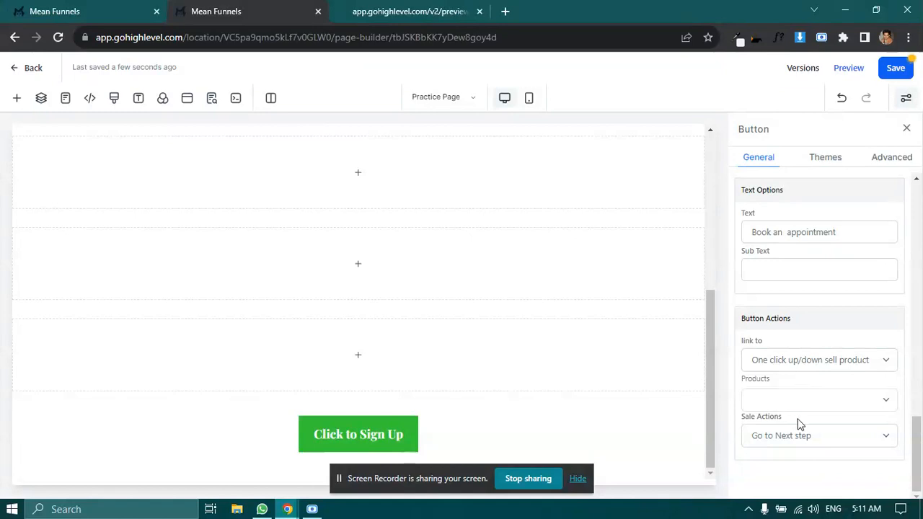
pyautogui.click(800, 413)
pyautogui.click(786, 391)
pyautogui.click(776, 435)
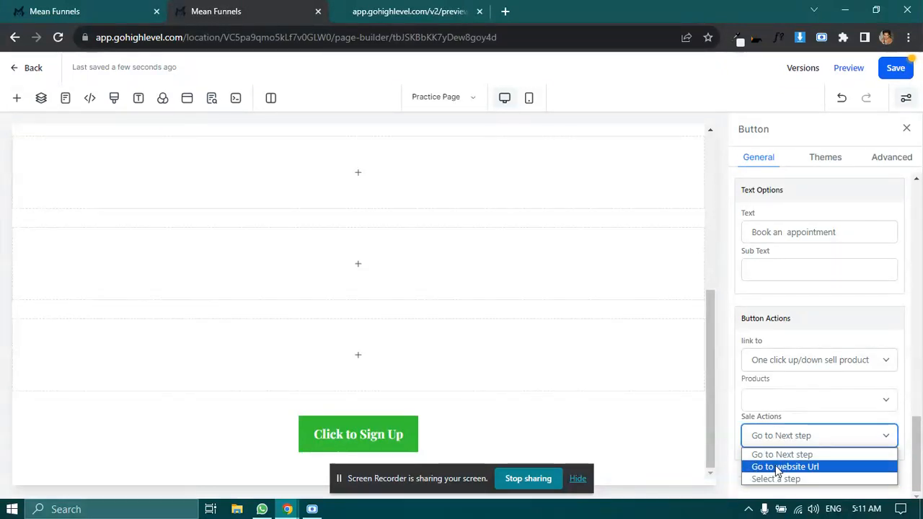
# Step: Leave the sale action unchanged and switch the "Book an appointment" button's link action to Call
pyautogui.click(766, 418)
pyautogui.click(775, 361)
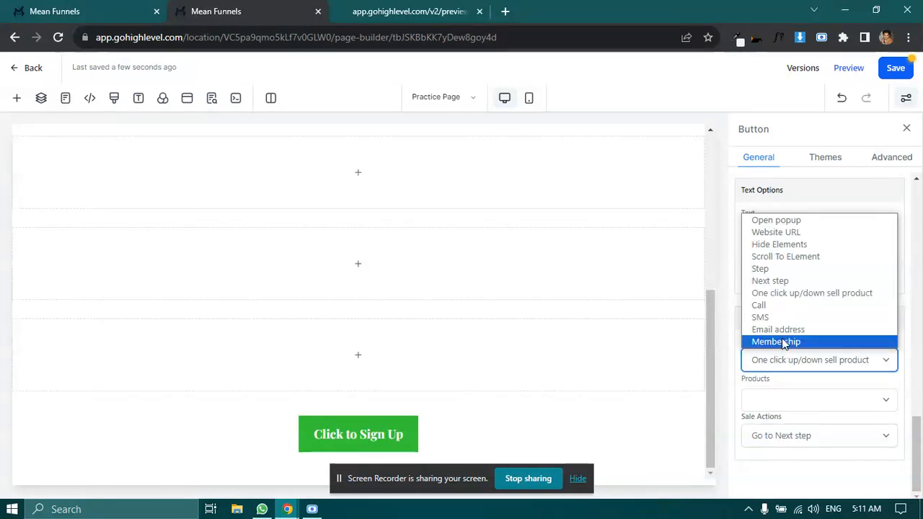
pyautogui.click(763, 305)
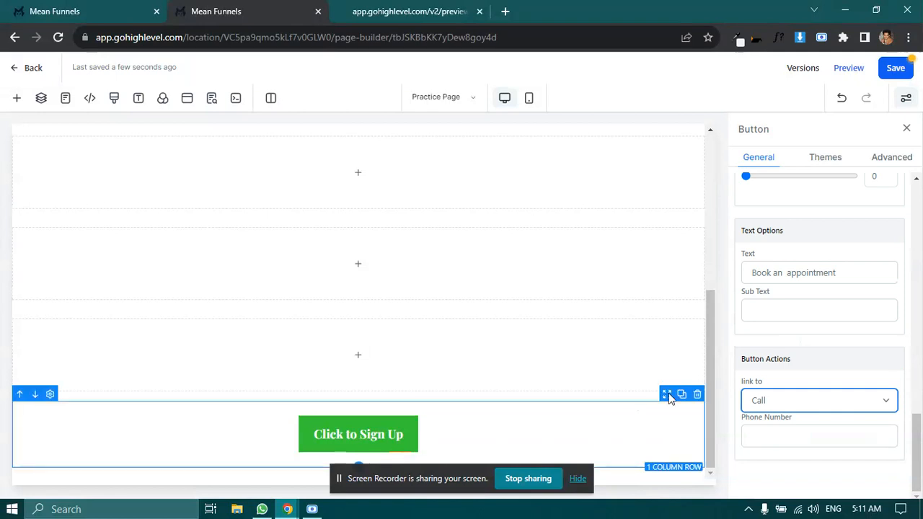
# Step: Change the "Book an appointment" button's text to "Contact"
pyautogui.scroll(4, 564, 296)
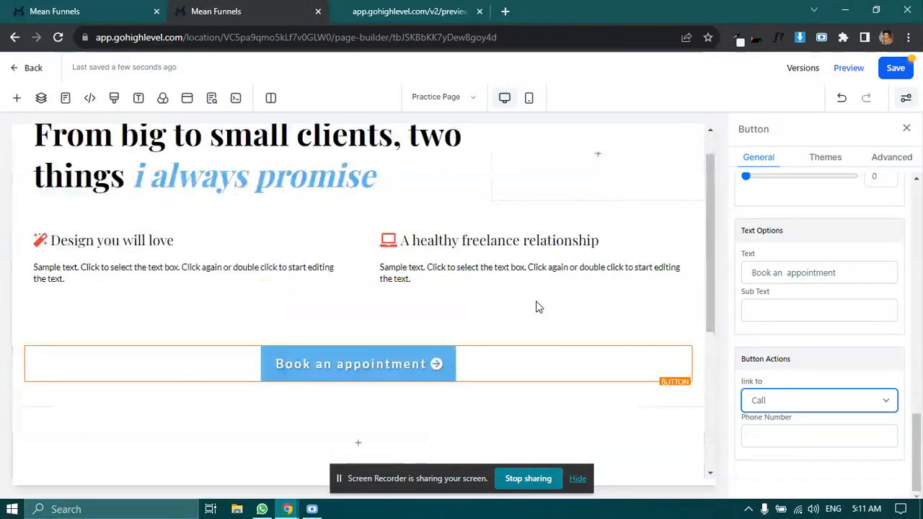
pyautogui.scroll(-1, 537, 307)
pyautogui.moveTo(845, 276); pyautogui.dragTo(724, 282)
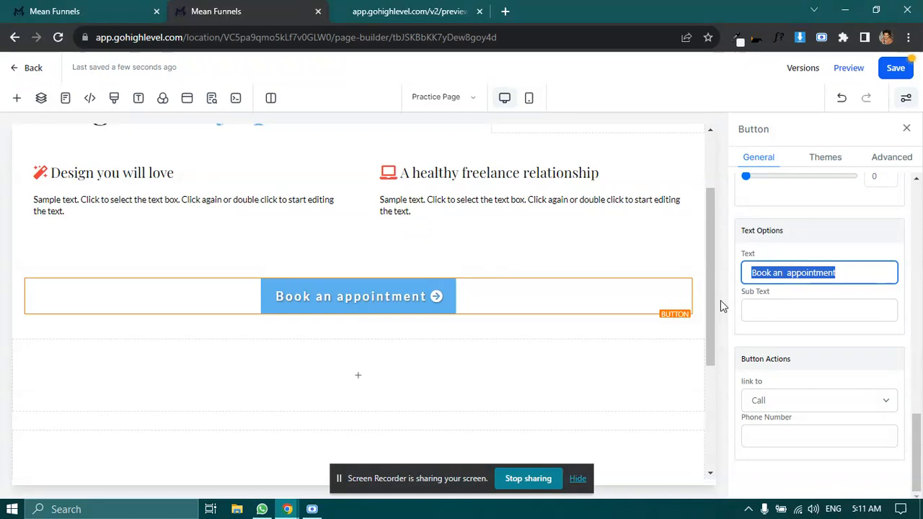
pyautogui.write('Co')
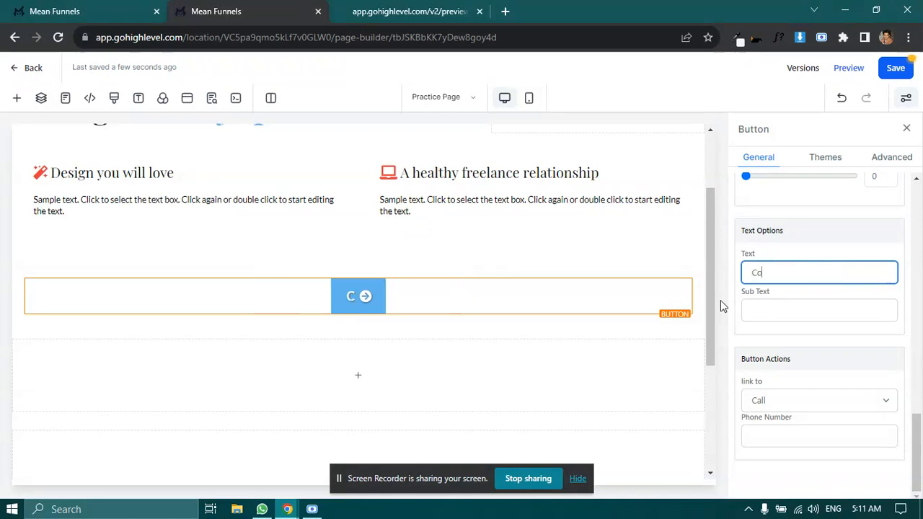
pyautogui.write('ntact')
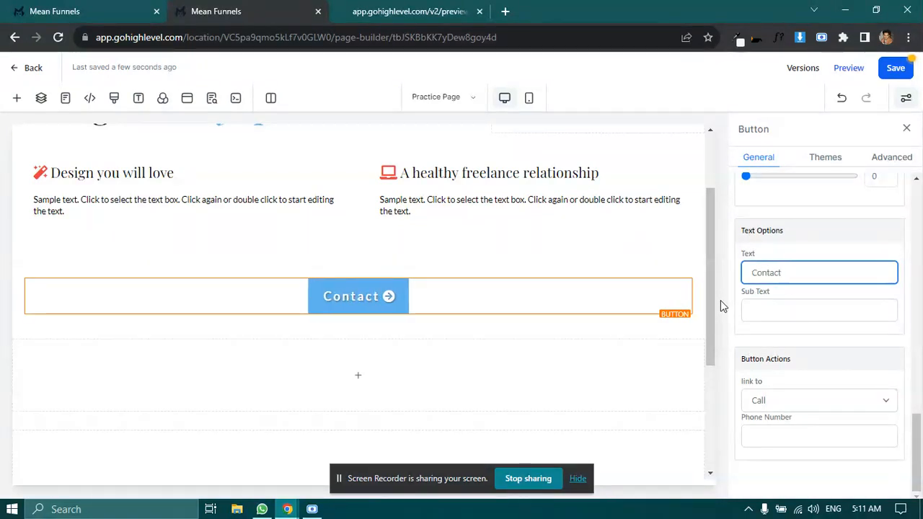
# Step: Try out a phone number for the "Contact" button's Call action and clear the field again
pyautogui.click(793, 371)
pyautogui.click(778, 436)
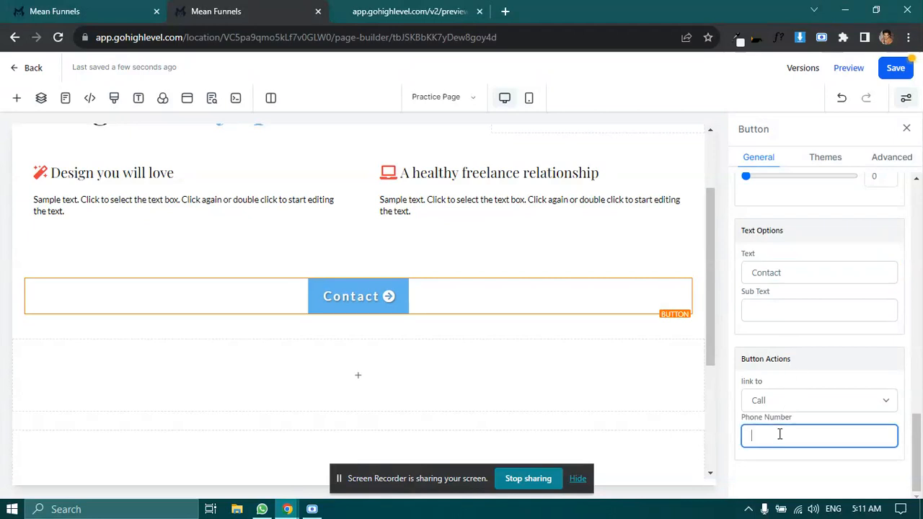
pyautogui.write('512')
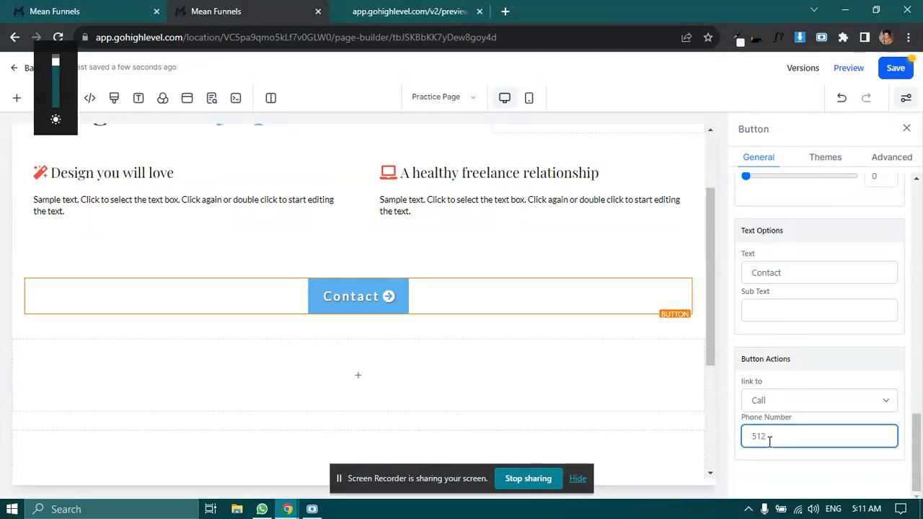
pyautogui.write('623623')
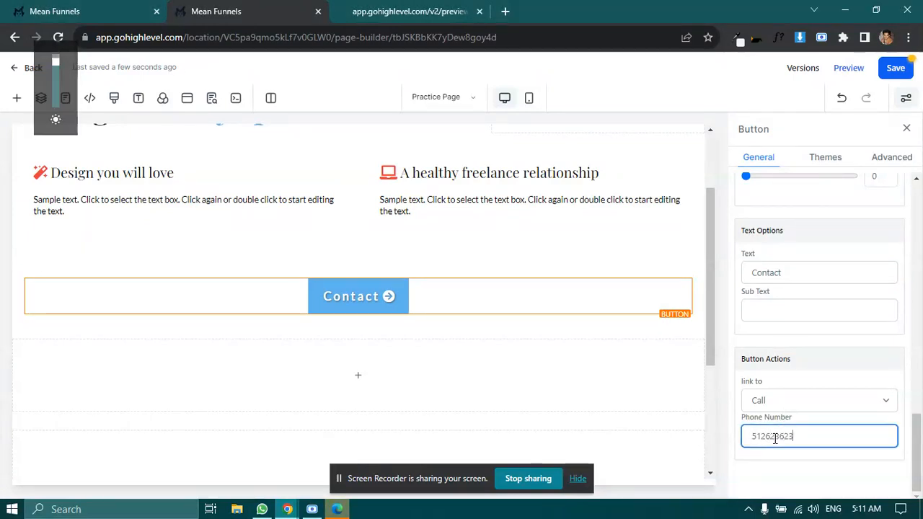
pyautogui.click(804, 380)
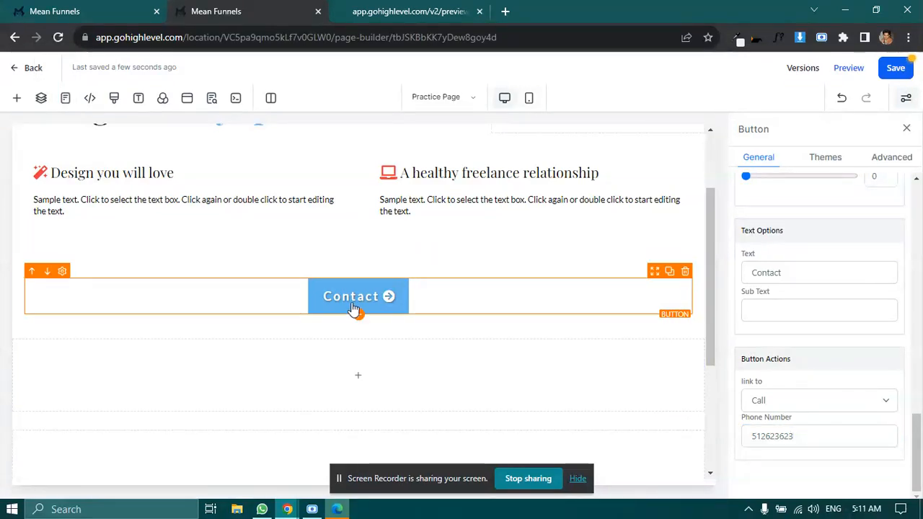
pyautogui.doubleClick(803, 436)
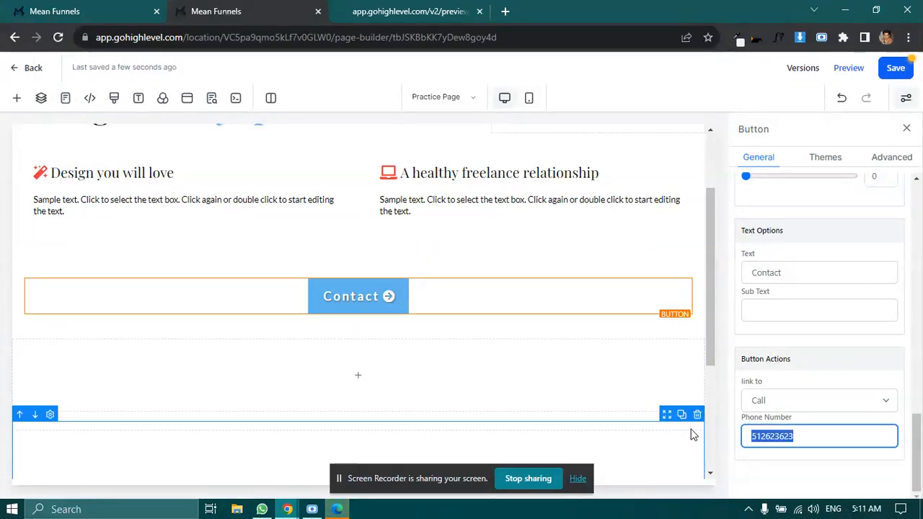
pyautogui.press('BackSpace')
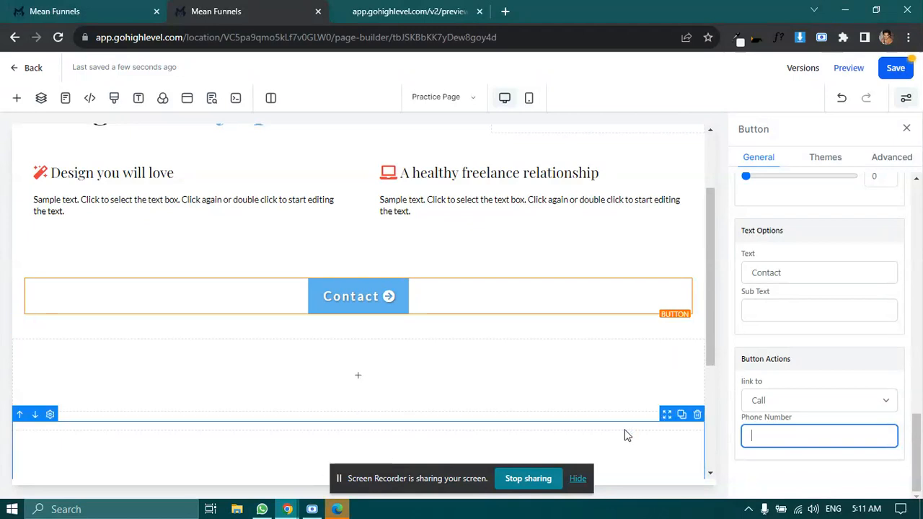
pyautogui.press('XF86MonBrightnessUp')
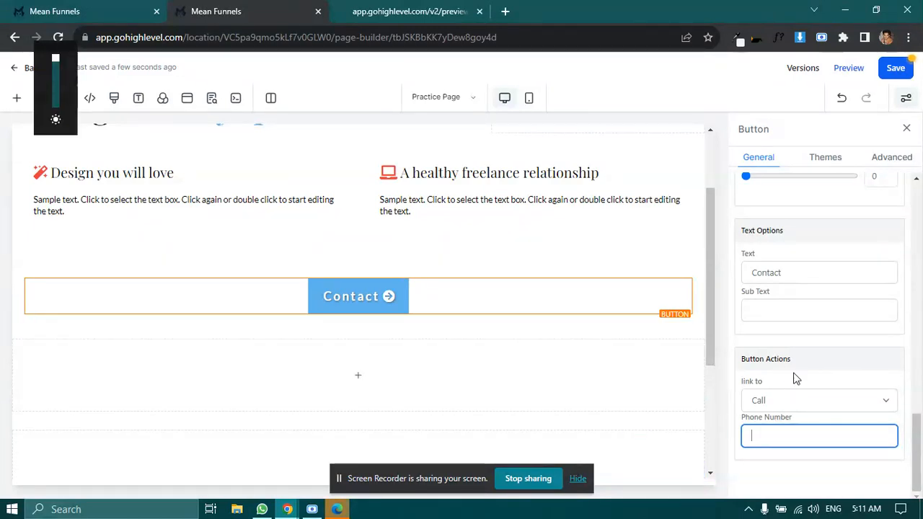
# Step: Switch the "Contact" button's link action to Membership
pyautogui.click(782, 405)
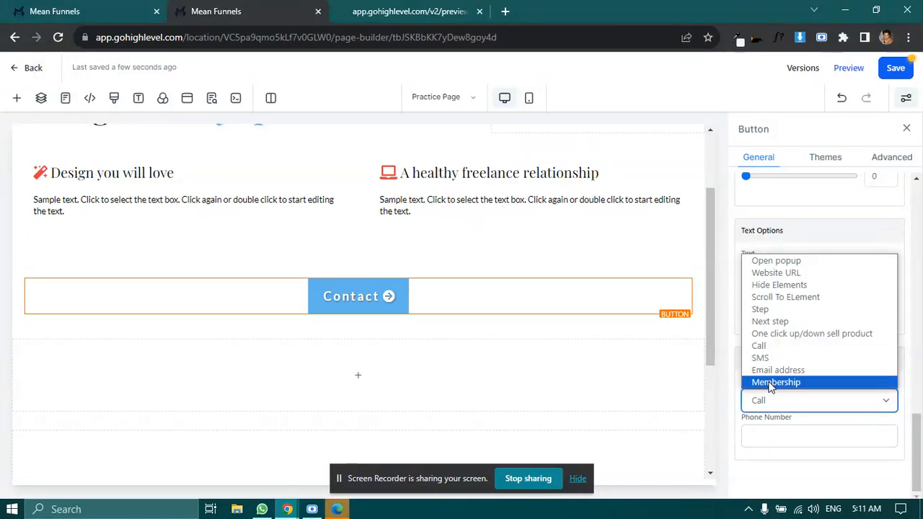
pyautogui.click(770, 382)
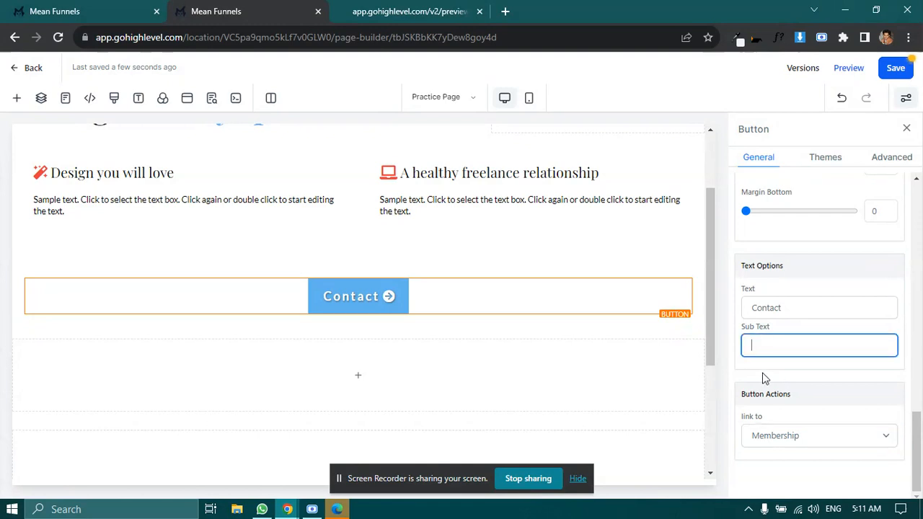
pyautogui.click(804, 432)
pyautogui.click(804, 432)
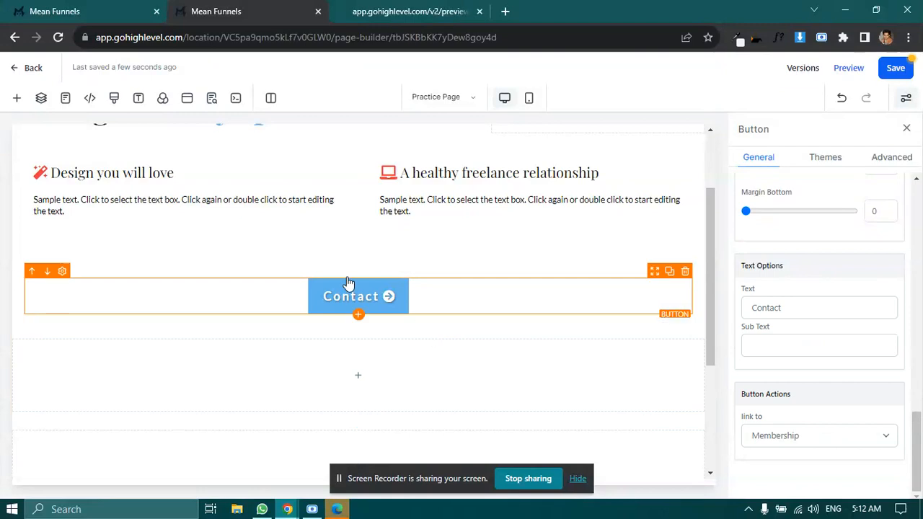
# Step: Browse the button themes and apply the dark green one to the "Contact" button
pyautogui.scroll(10, 793, 245)
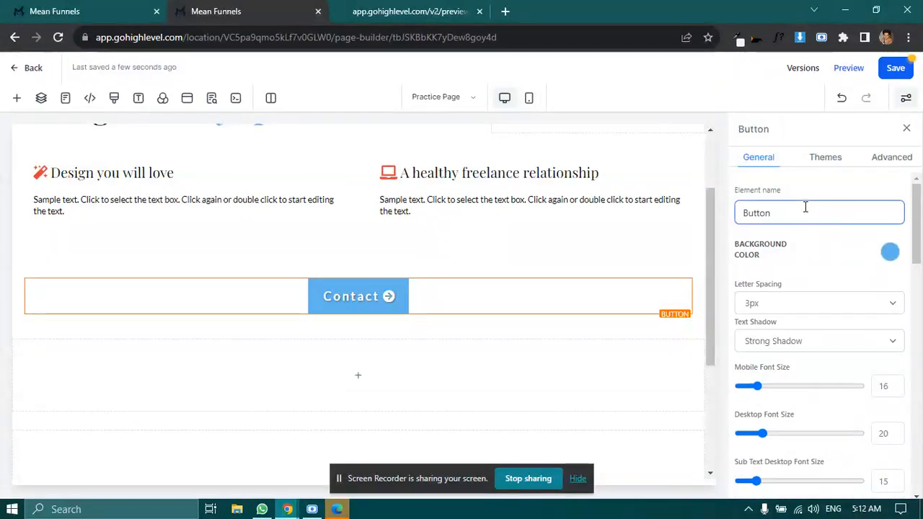
pyautogui.click(820, 162)
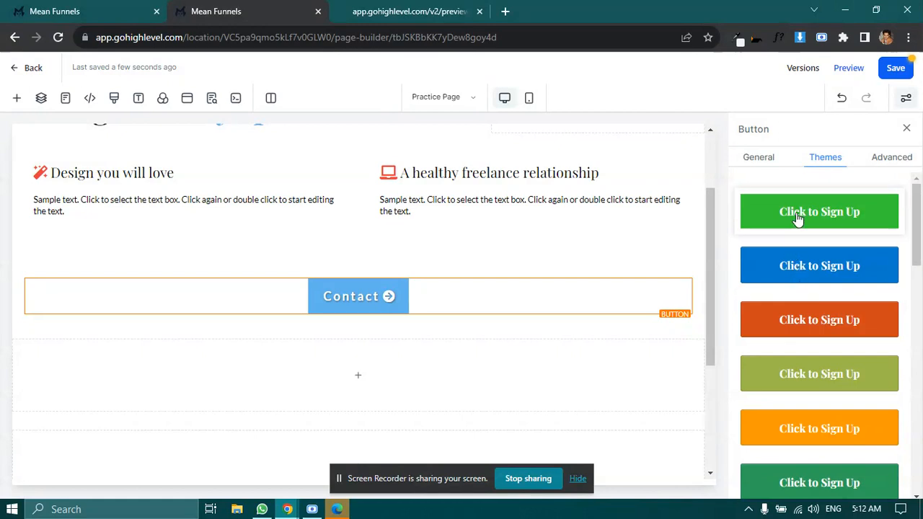
pyautogui.scroll(-1, 808, 308)
pyautogui.scroll(-3, 808, 310)
pyautogui.scroll(1, 808, 313)
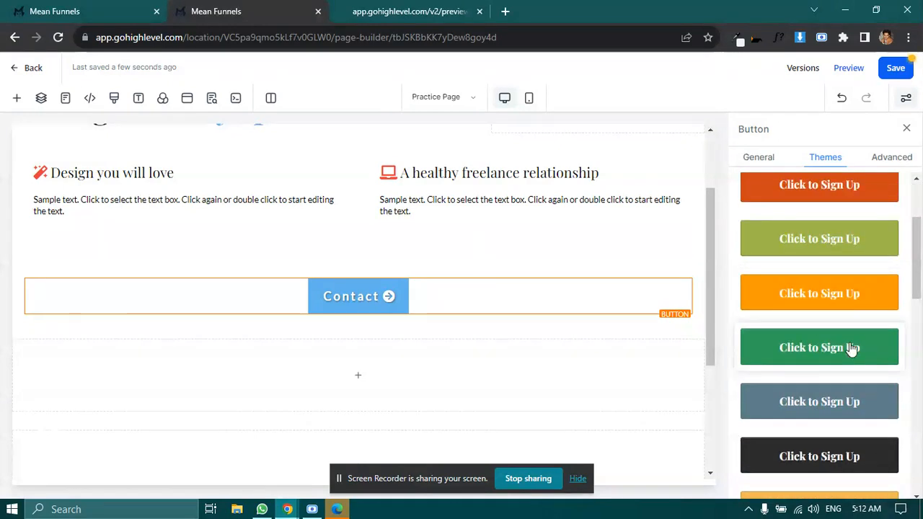
pyautogui.click(792, 351)
# Step: Look through the remaining button themes and apply the first, bright green one to the "Contact" button
pyautogui.scroll(-5, 790, 350)
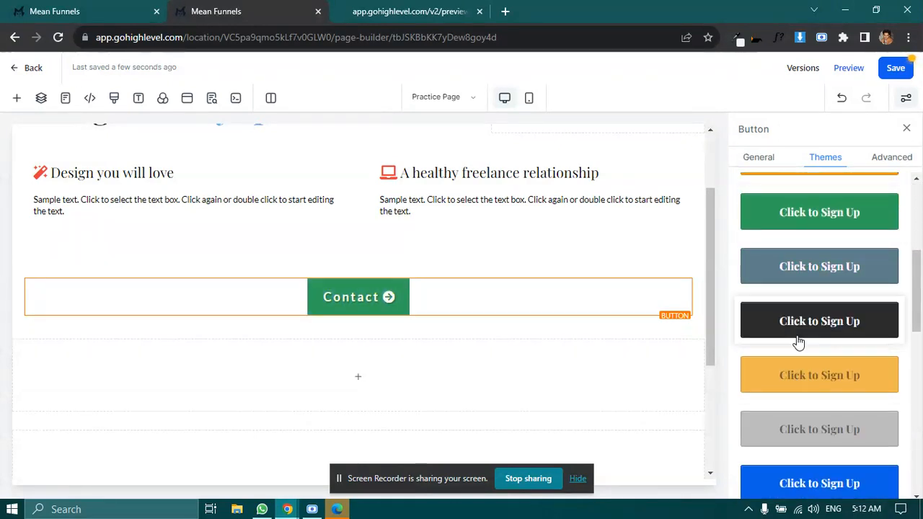
pyautogui.scroll(-5, 800, 346)
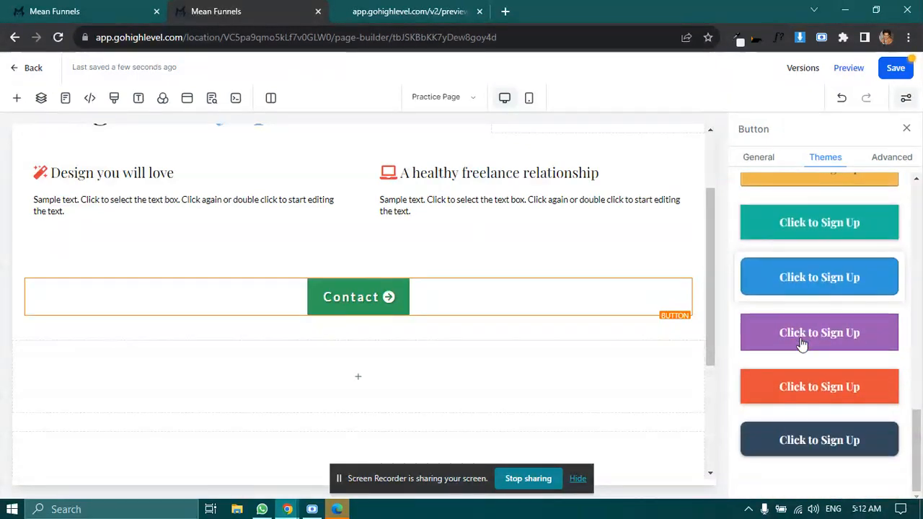
pyautogui.scroll(10, 793, 448)
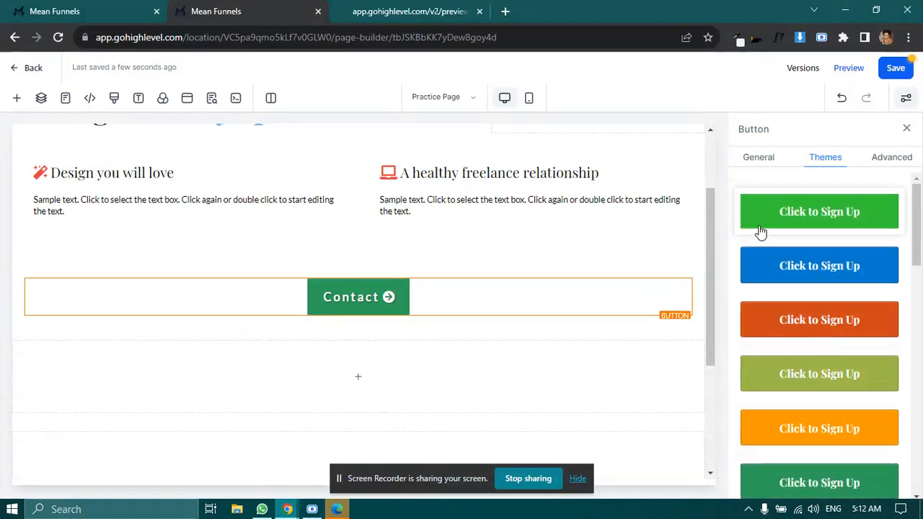
pyautogui.click(777, 215)
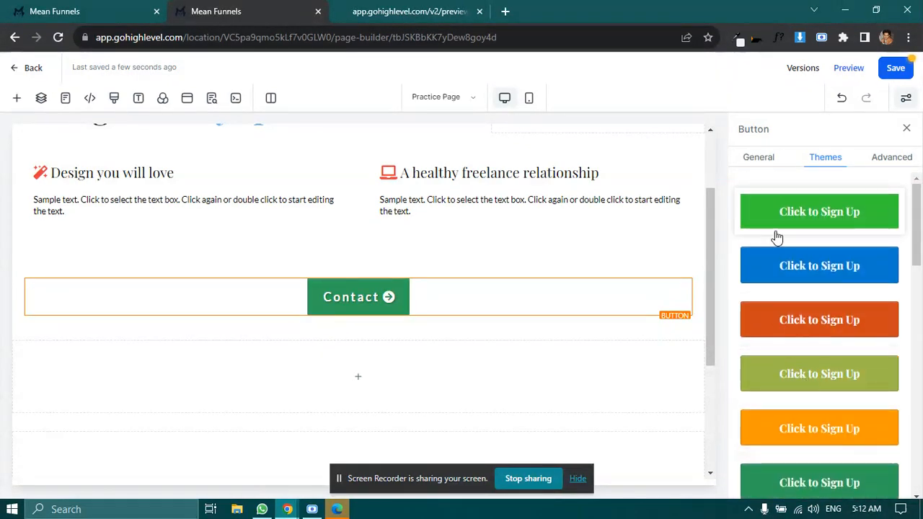
# Step: Try the Uppercase and Lowercase text transforms on the "Contact" button and settle on Capitalize
pyautogui.click(754, 162)
pyautogui.click(889, 163)
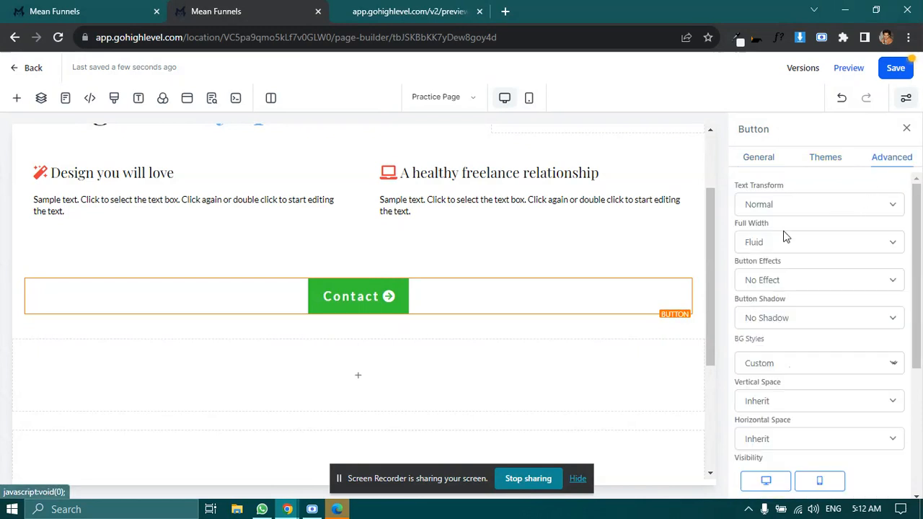
pyautogui.click(760, 203)
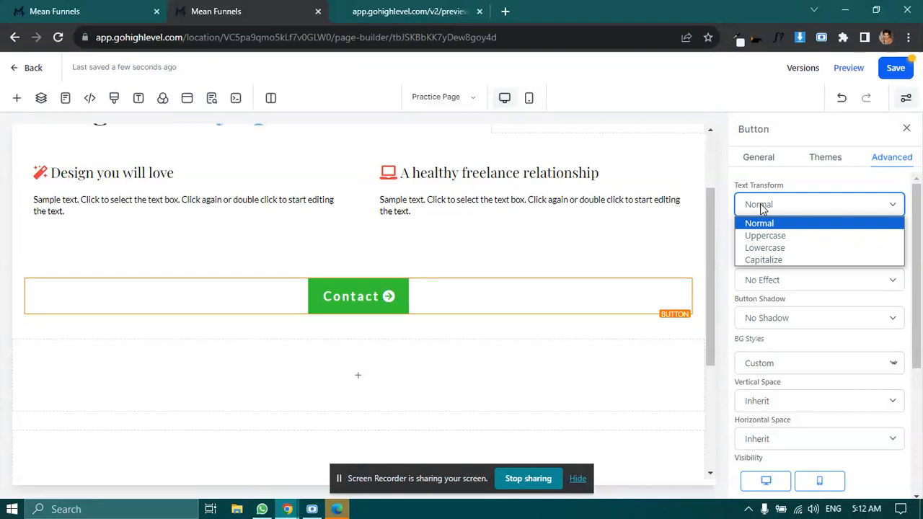
pyautogui.click(766, 235)
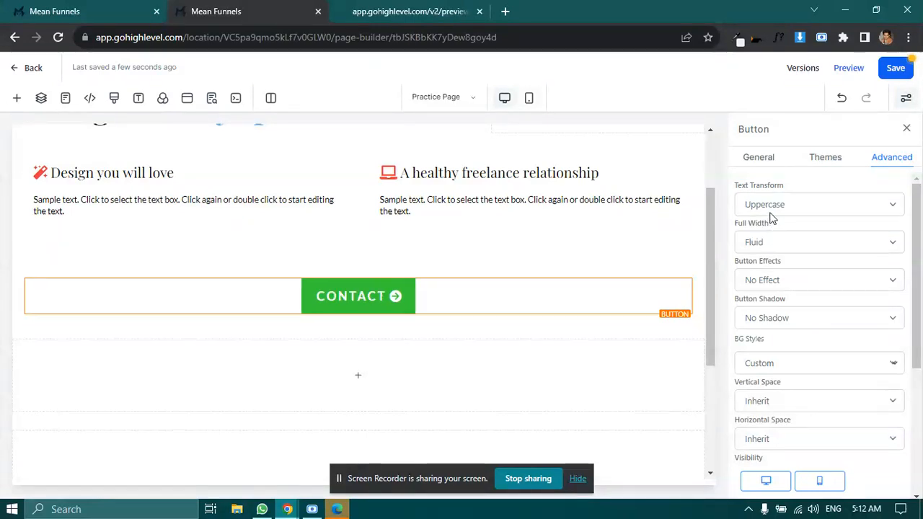
pyautogui.click(773, 212)
pyautogui.click(773, 249)
pyautogui.click(775, 208)
pyautogui.click(765, 260)
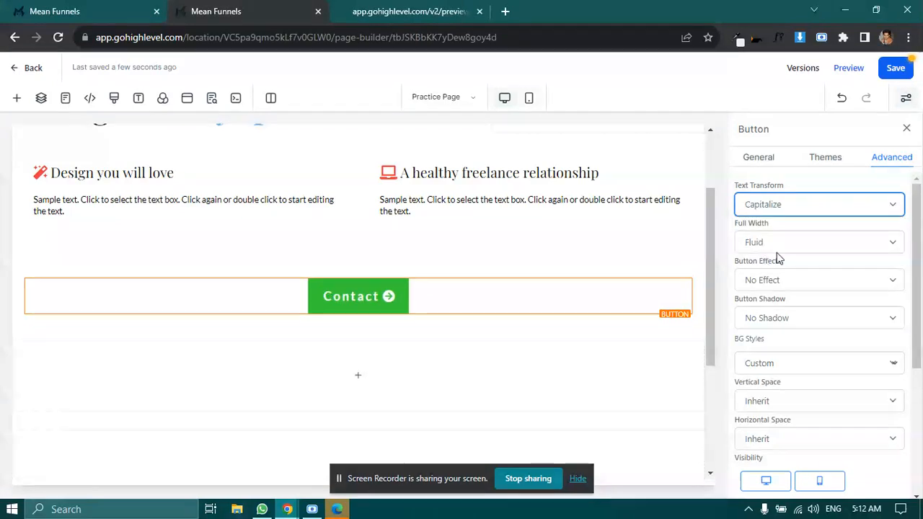
pyautogui.click(789, 205)
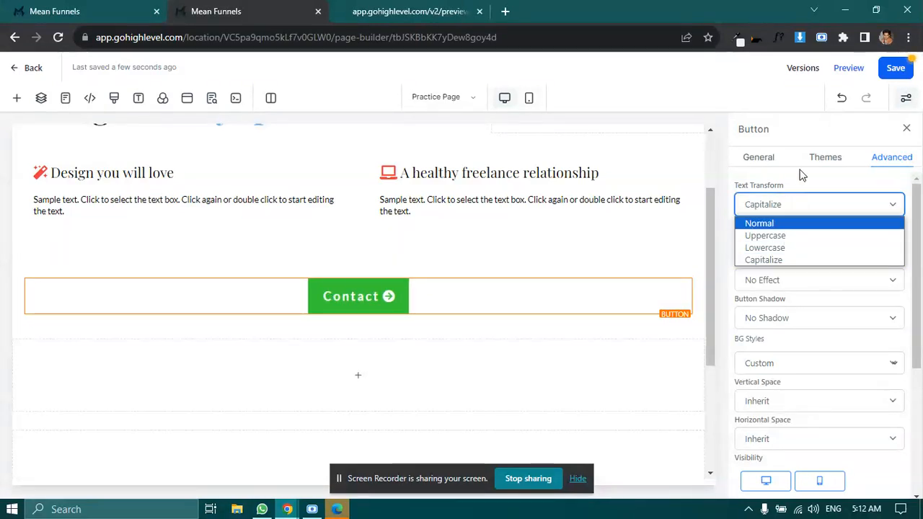
pyautogui.click(800, 179)
# Step: Set the "Contact" button's Full Width option to Fill Width
pyautogui.click(785, 242)
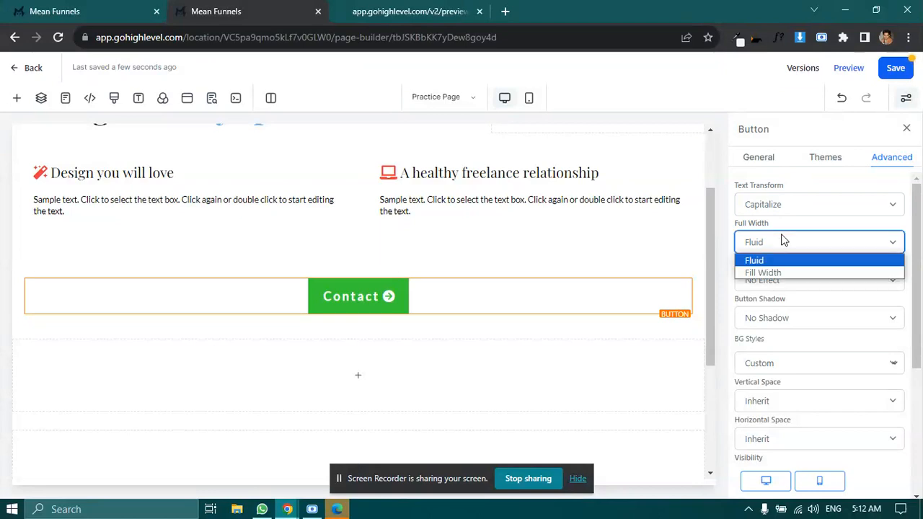
pyautogui.click(775, 273)
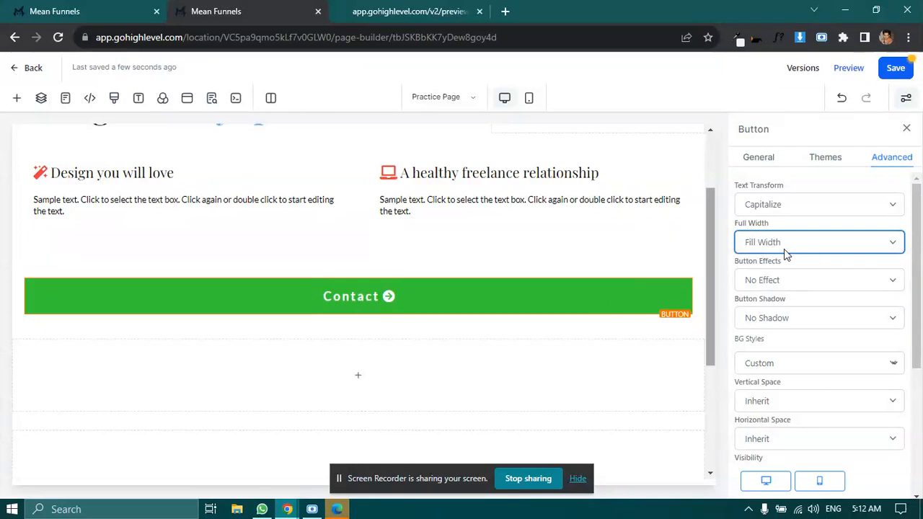
pyautogui.click(802, 263)
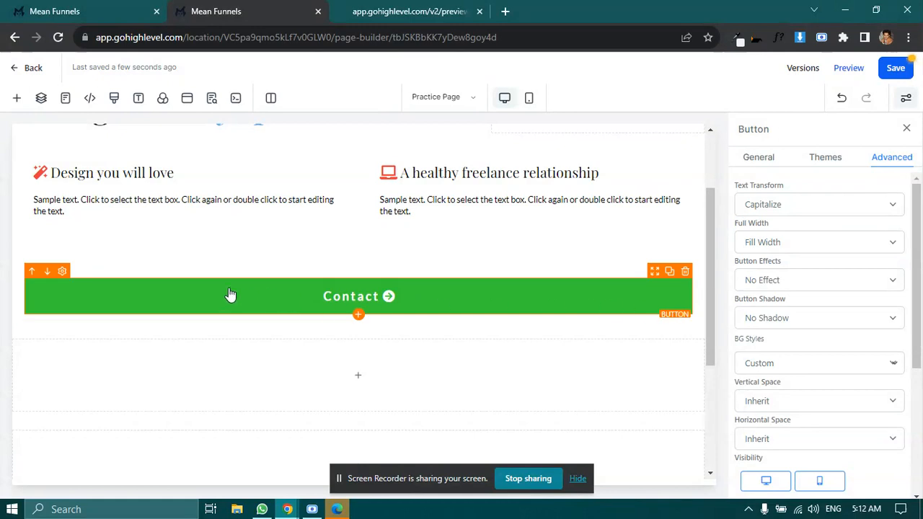
# Step: Duplicate the column holding the "Contact" button and delete the extra column
pyautogui.click(632, 275)
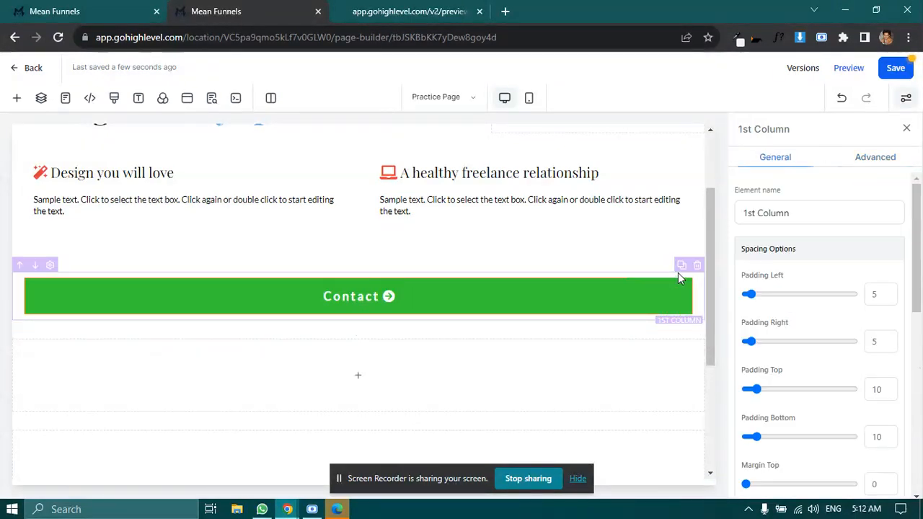
pyautogui.click(681, 267)
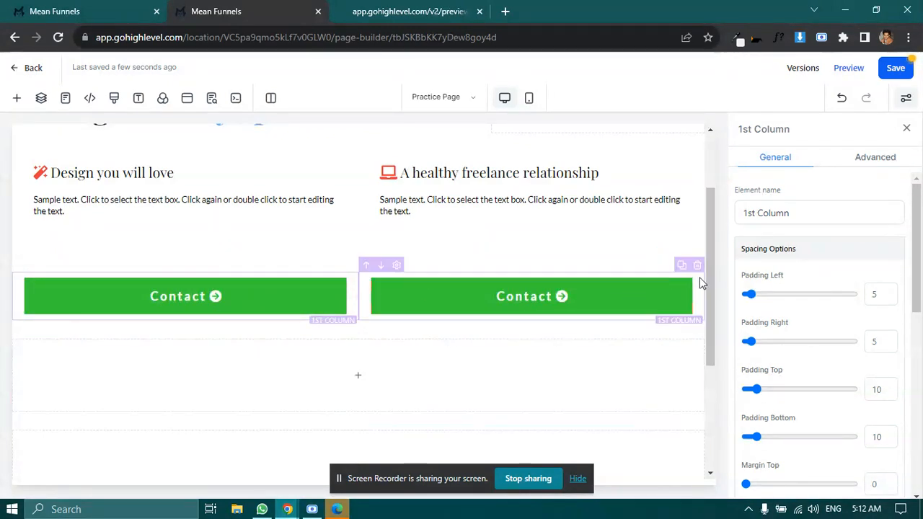
pyautogui.click(697, 267)
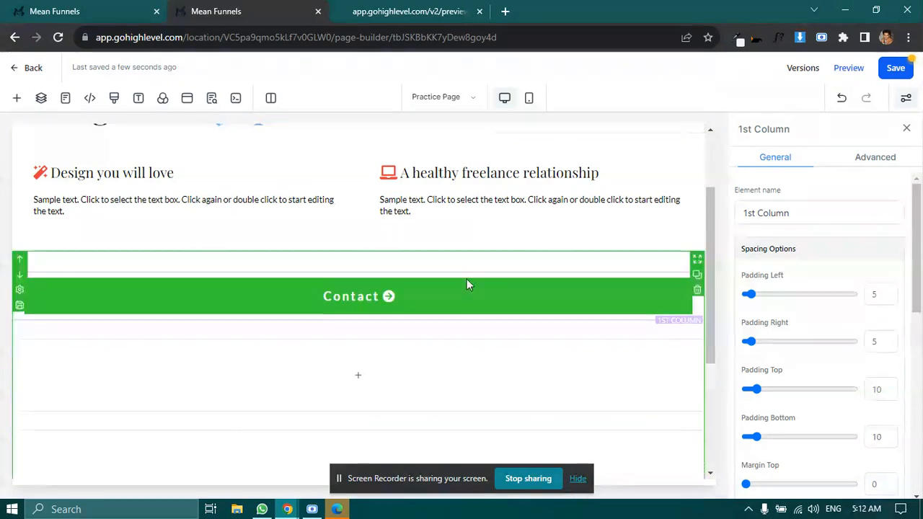
# Step: Reselect the "Contact" button and set its Full Width option back to Fluid
pyautogui.click(470, 303)
pyautogui.click(890, 163)
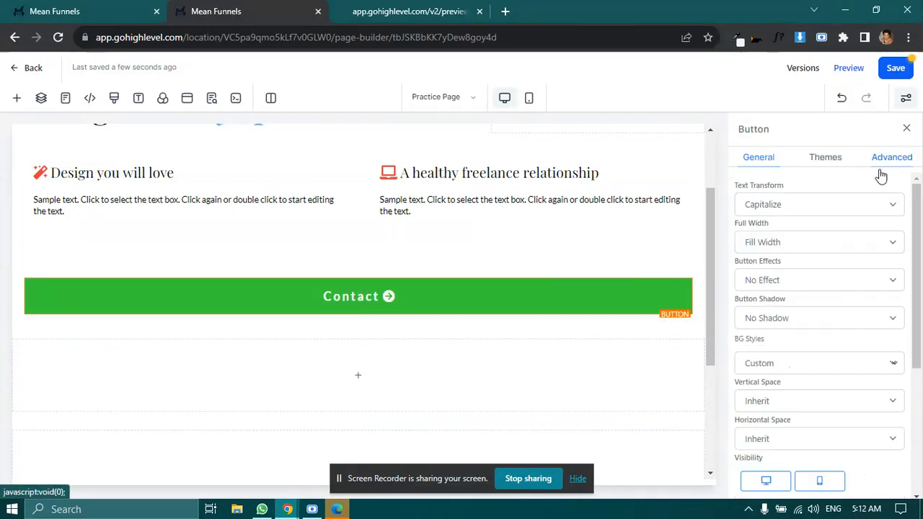
pyautogui.click(778, 241)
pyautogui.click(765, 259)
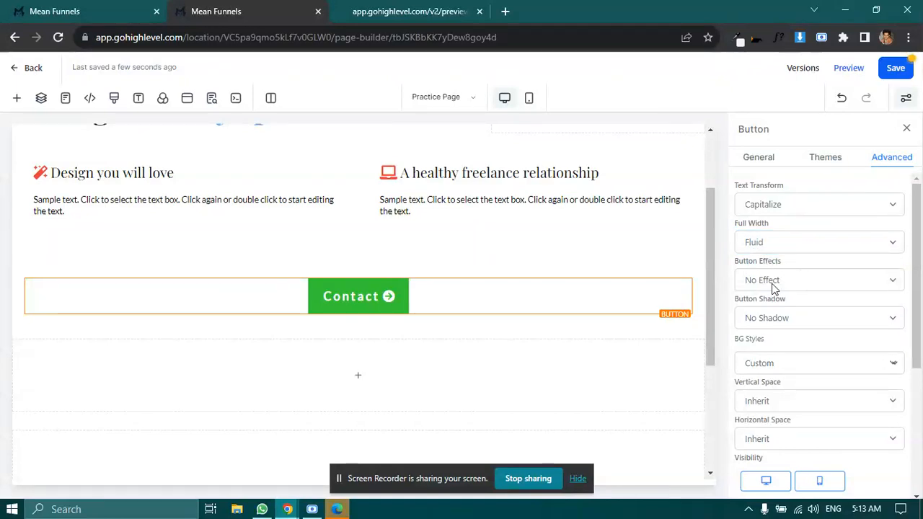
# Step: Apply the Glow (loop) effect to the "Contact" button
pyautogui.click(772, 284)
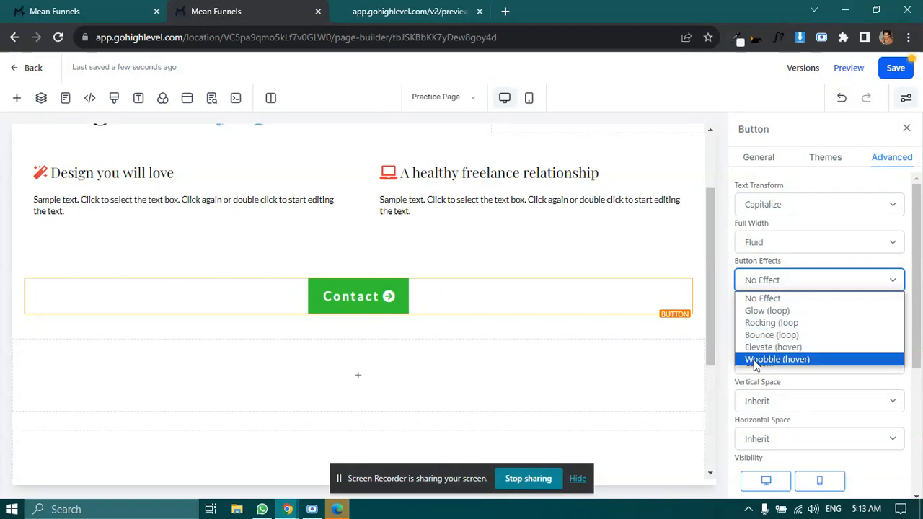
pyautogui.click(777, 311)
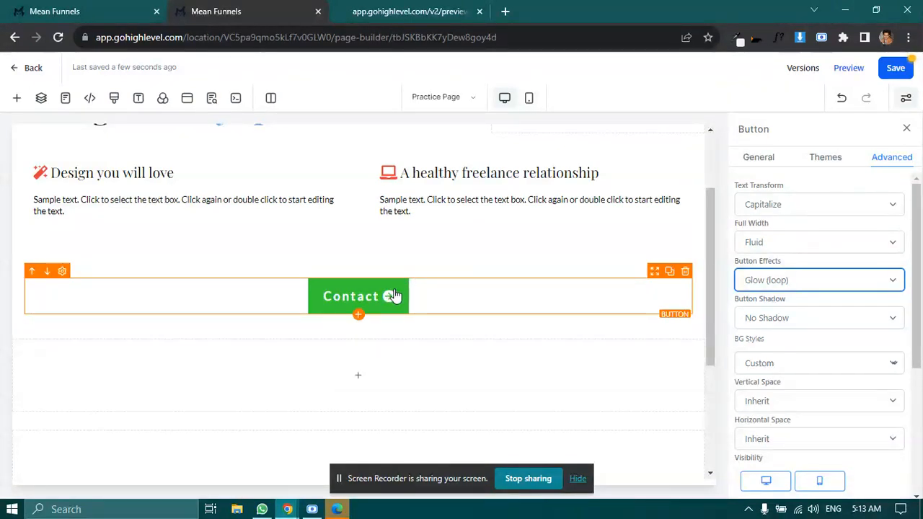
# Step: Give the one-column row holding the "Contact" button a light grey-blue background color
pyautogui.click(468, 268)
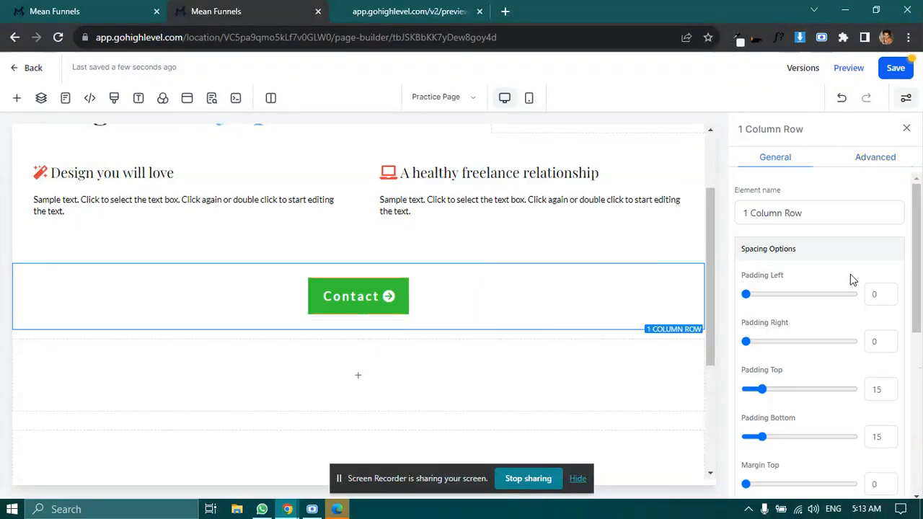
pyautogui.scroll(-4, 851, 278)
pyautogui.click(889, 322)
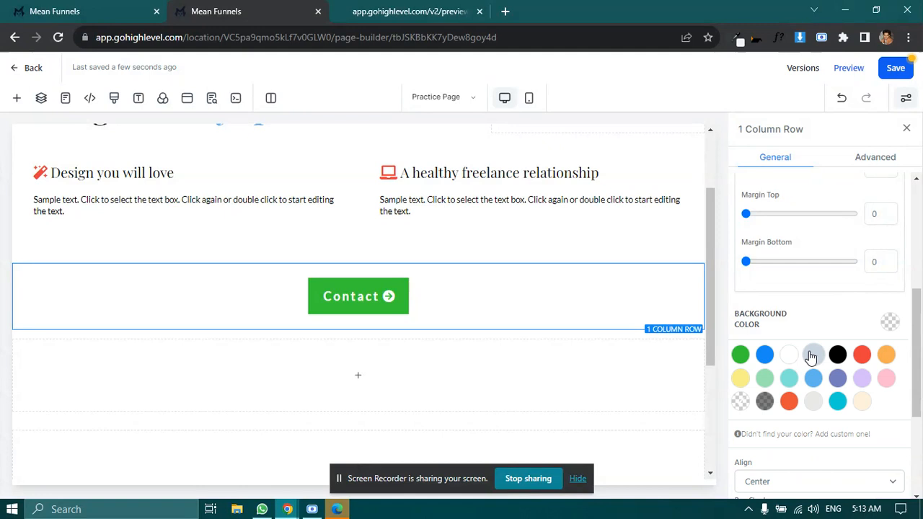
pyautogui.click(810, 356)
# Step: Try the Rocking, Bounce, Elevate and Woobble effects on the "Contact" button and settle on Elevate (hover)
pyautogui.click(392, 299)
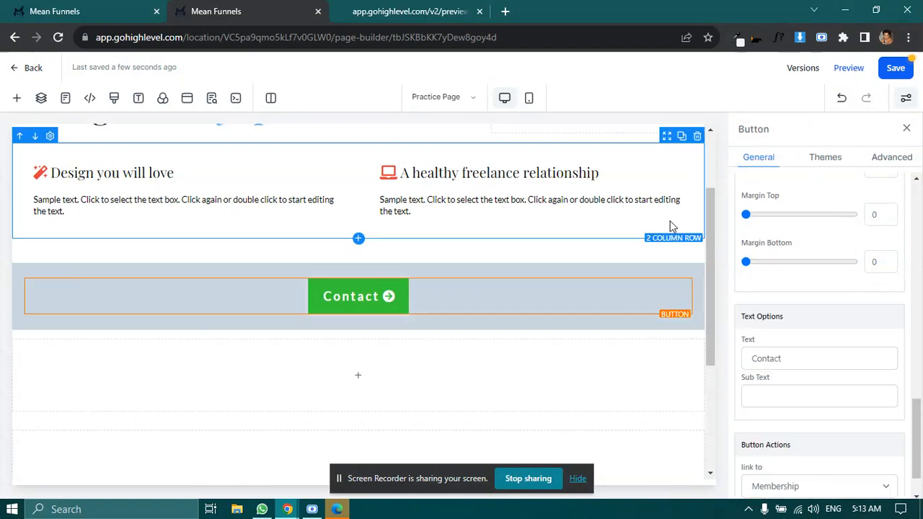
pyautogui.click(891, 157)
pyautogui.scroll(4, 766, 256)
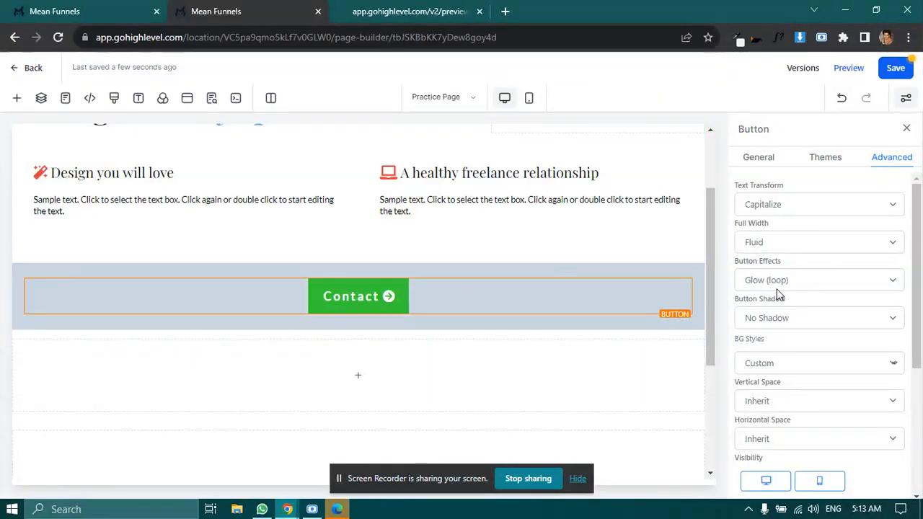
pyautogui.click(793, 287)
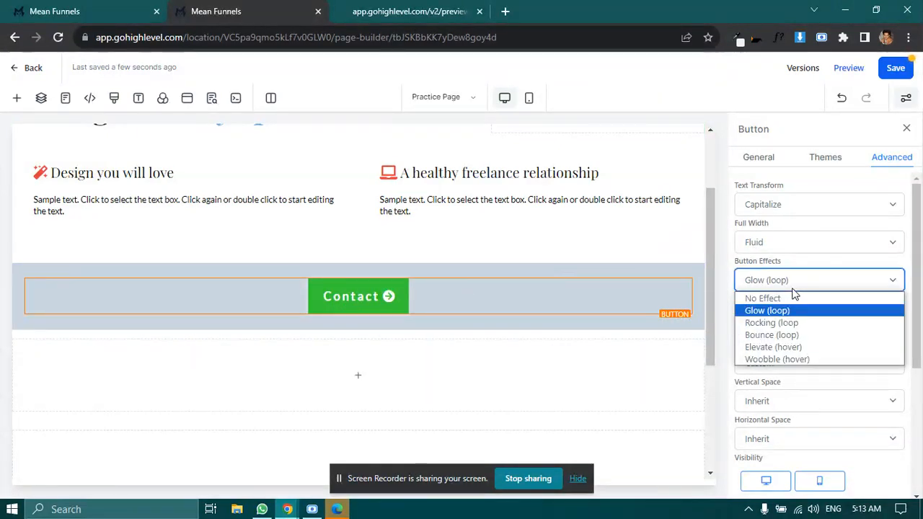
pyautogui.click(777, 326)
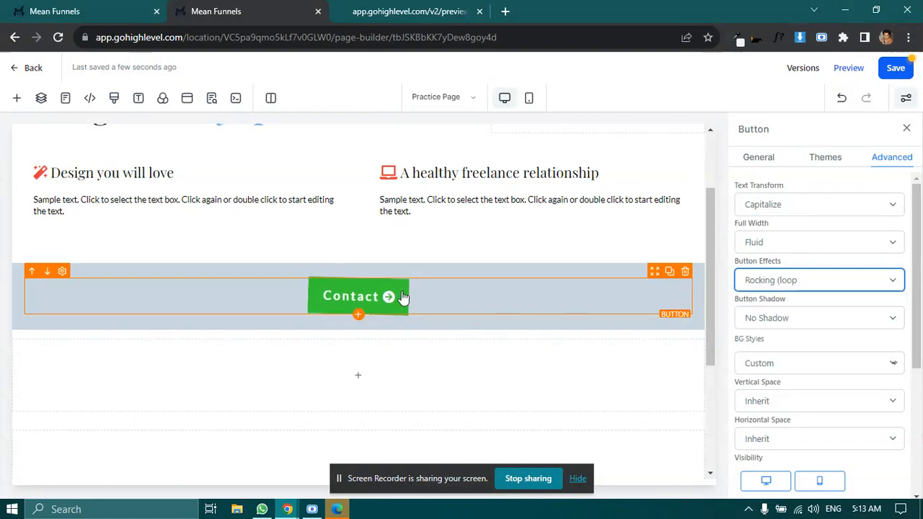
pyautogui.click(765, 282)
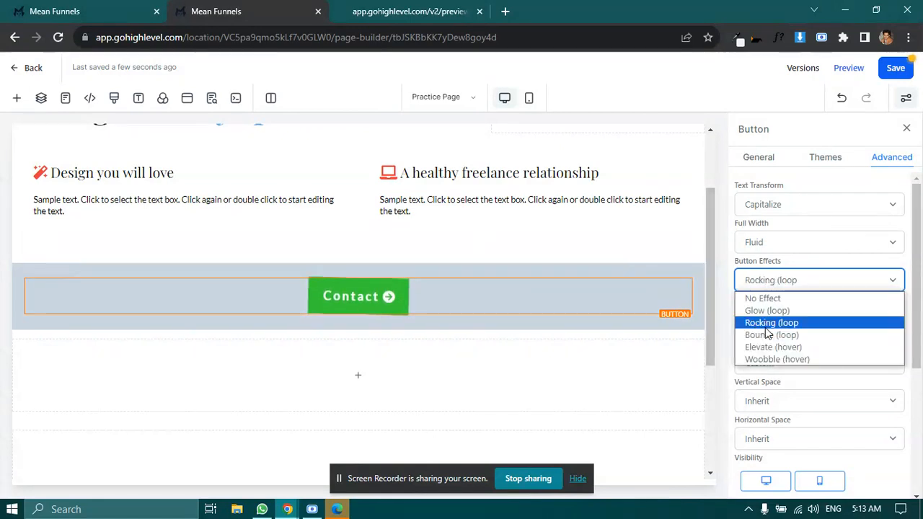
pyautogui.click(768, 335)
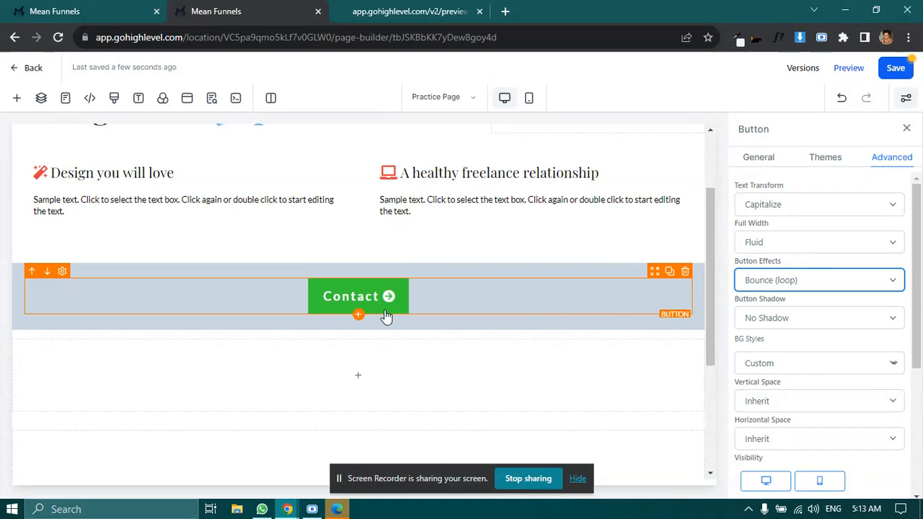
pyautogui.click(839, 288)
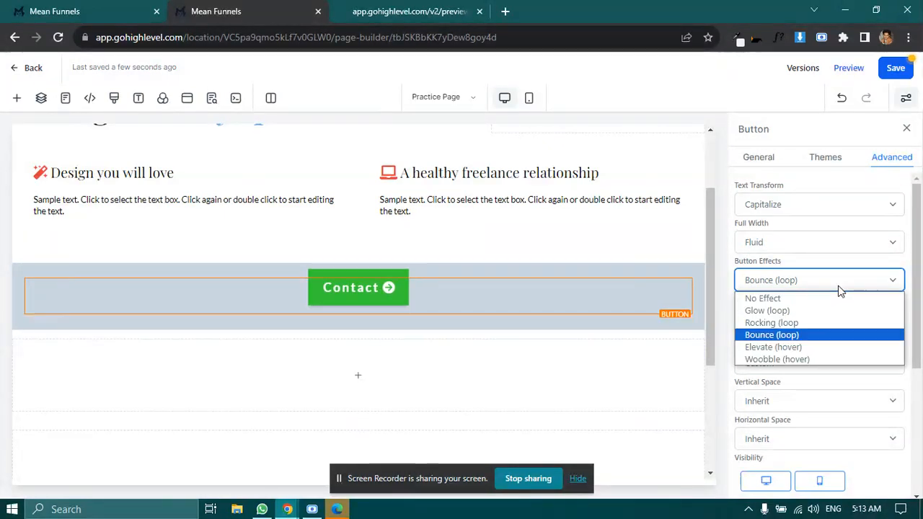
pyautogui.click(792, 346)
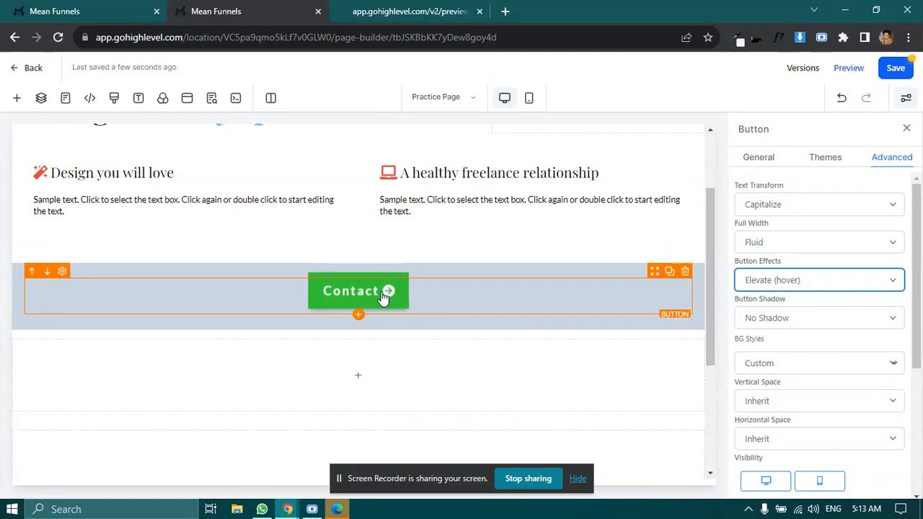
pyautogui.click(822, 286)
pyautogui.click(792, 358)
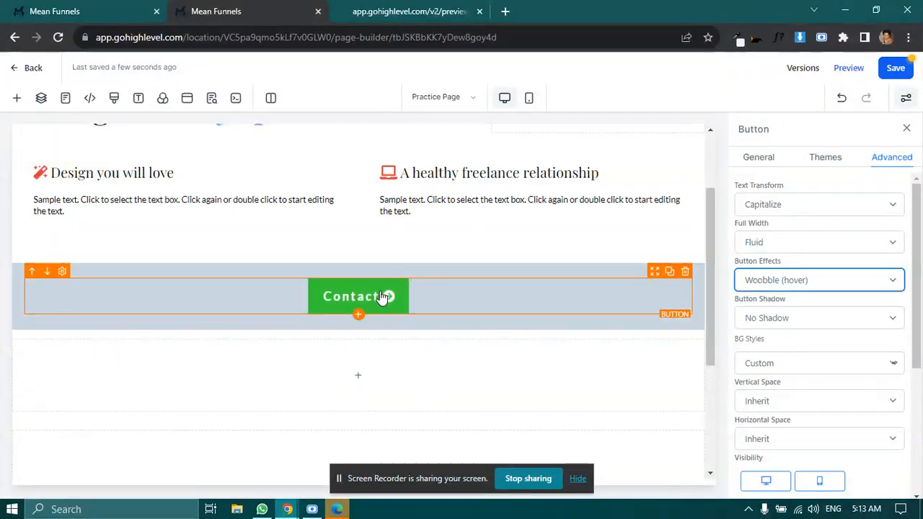
pyautogui.click(814, 293)
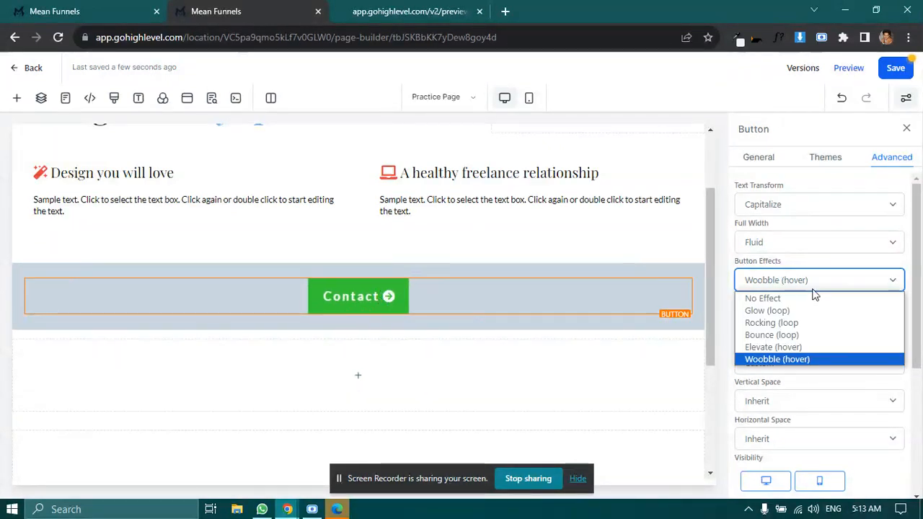
pyautogui.click(785, 349)
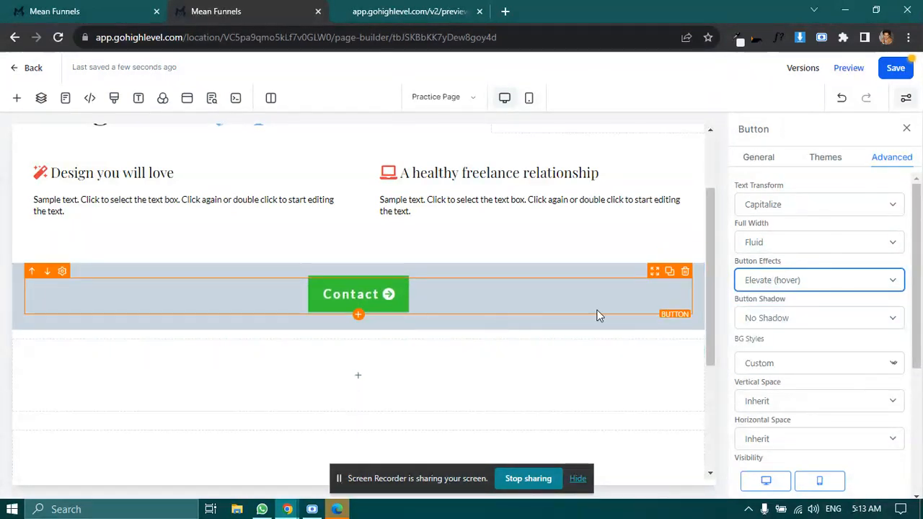
# Step: Try Hard Shadow as the "Contact" button's shadow and settle on Far Shadow
pyautogui.scroll(-1, 793, 317)
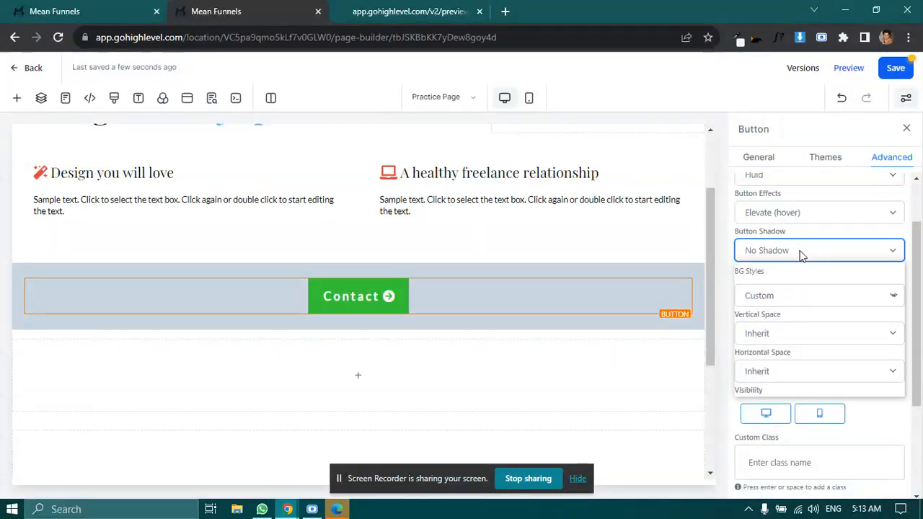
pyautogui.click(801, 252)
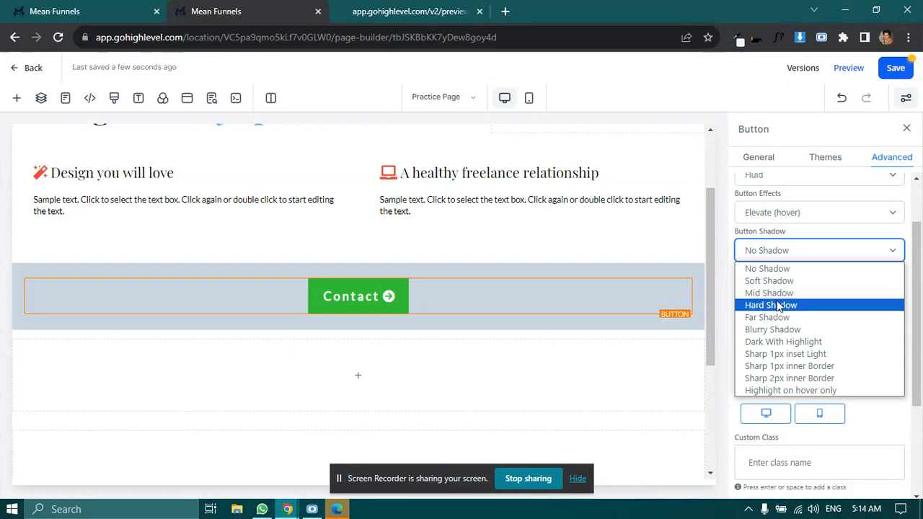
pyautogui.click(778, 305)
pyautogui.click(793, 251)
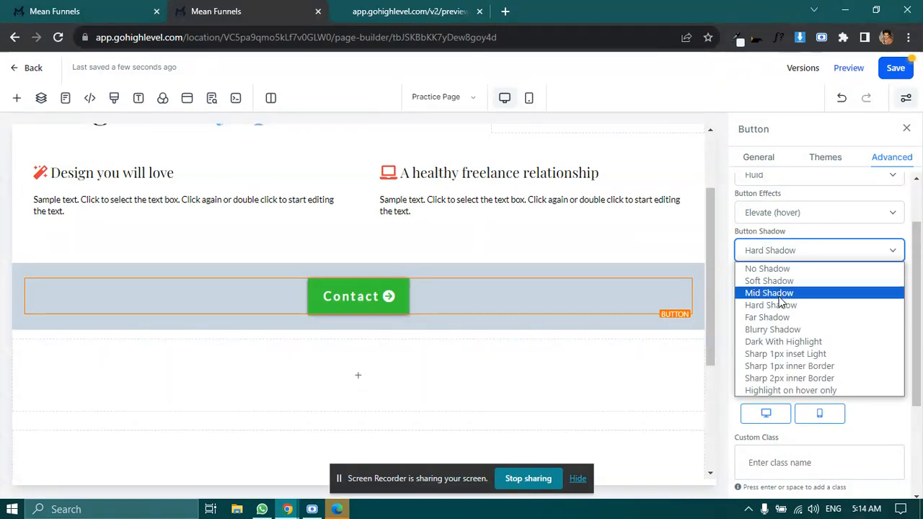
pyautogui.click(790, 322)
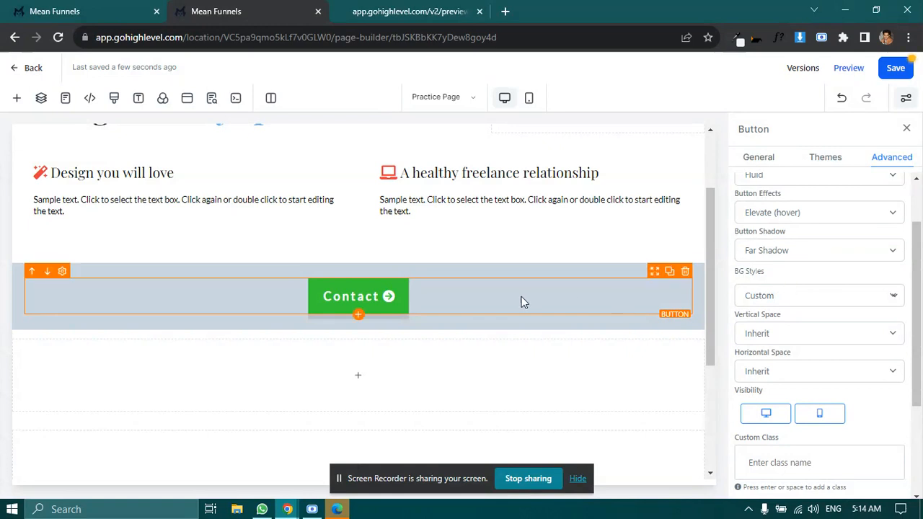
# Step: Set the "Contact" button's BG Style to Line Flat and reselect the button to check the look
pyautogui.click(782, 295)
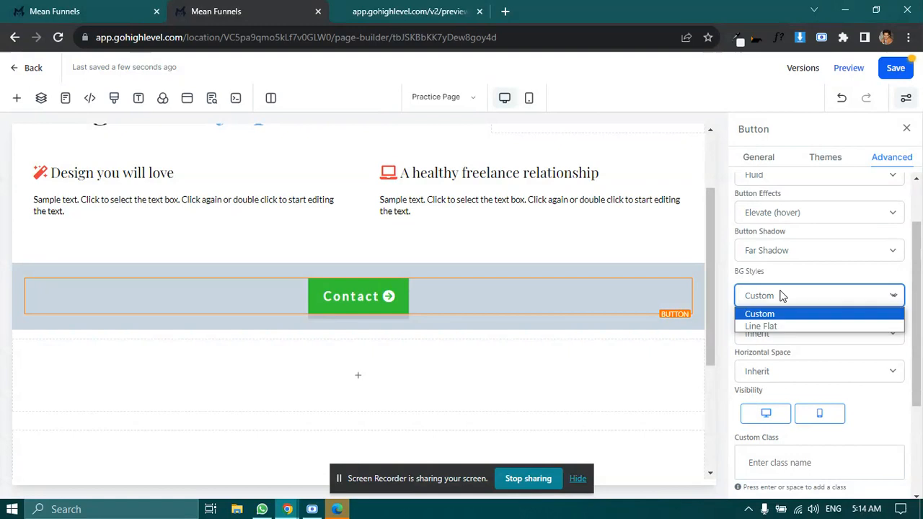
pyautogui.click(756, 327)
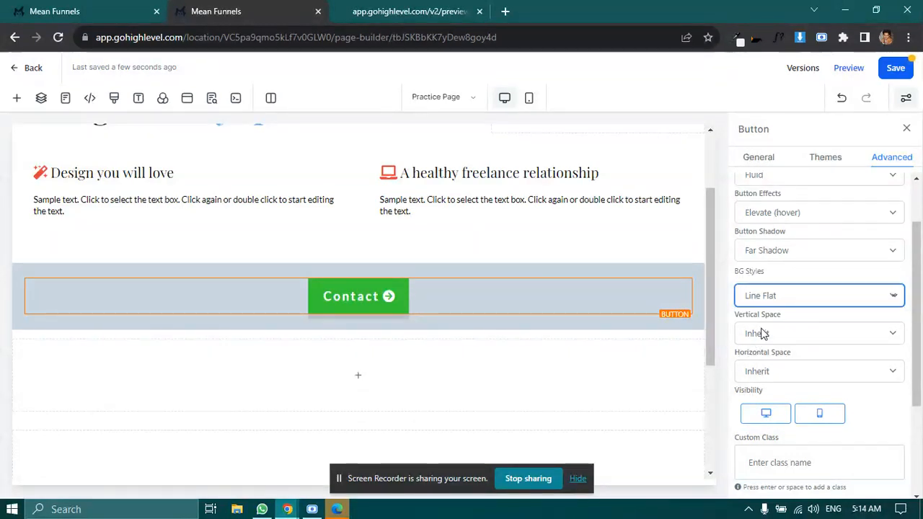
pyautogui.click(201, 260)
pyautogui.click(468, 296)
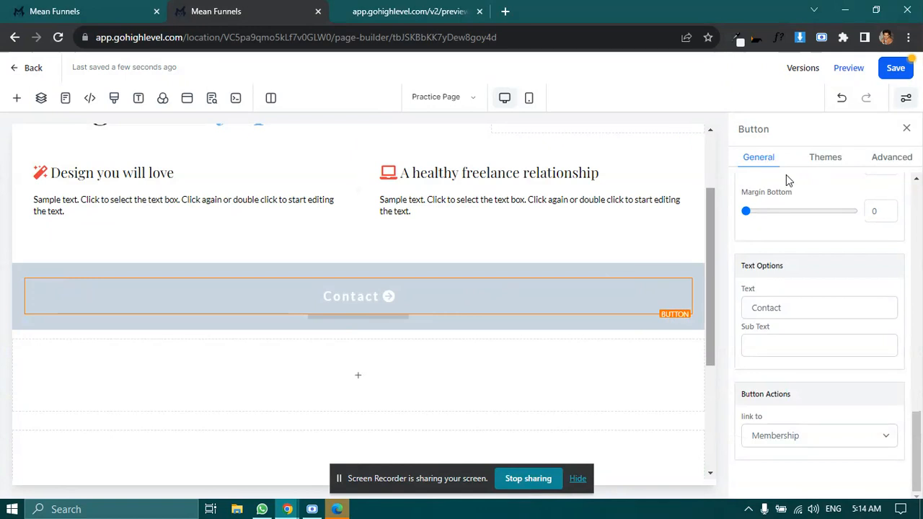
# Step: Set the "Contact" button's BG Style back to Custom
pyautogui.click(880, 159)
pyautogui.scroll(3, 818, 268)
pyautogui.scroll(-2, 817, 268)
pyautogui.scroll(3, 775, 264)
pyautogui.scroll(-2, 766, 268)
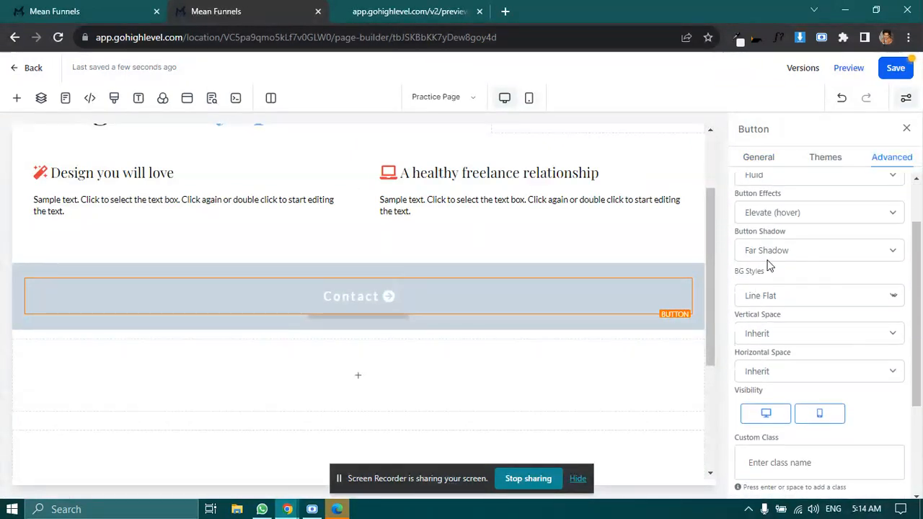
pyautogui.scroll(-2, 757, 294)
pyautogui.click(767, 229)
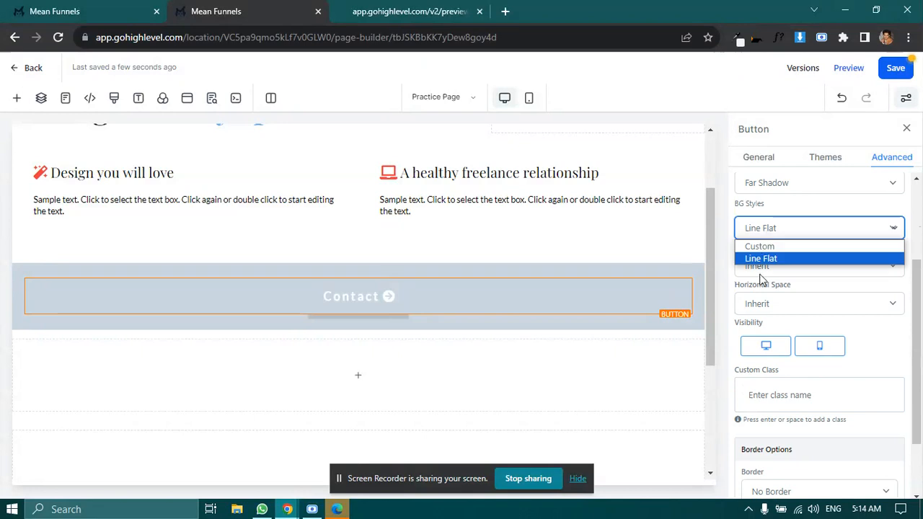
pyautogui.click(767, 245)
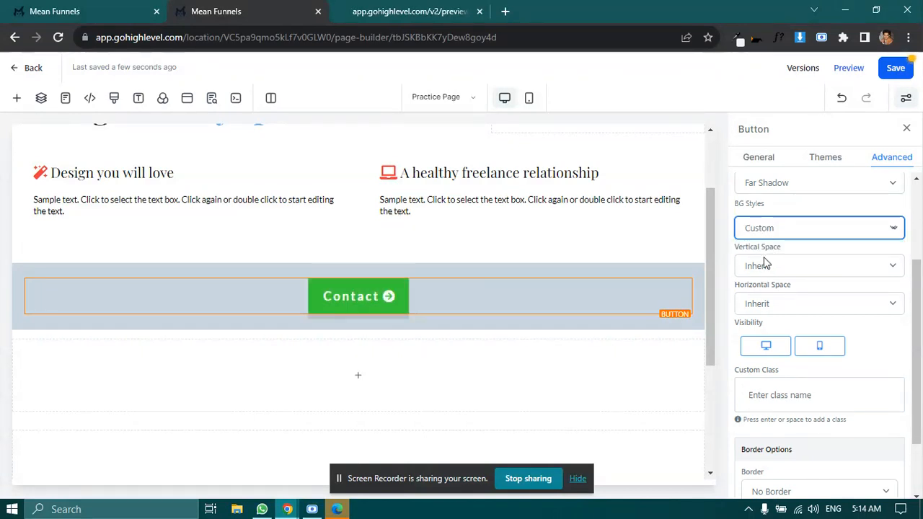
# Step: Try 10px, 20px and 25px Vertical Space on the "Contact" button and return it to Inherit
pyautogui.click(776, 263)
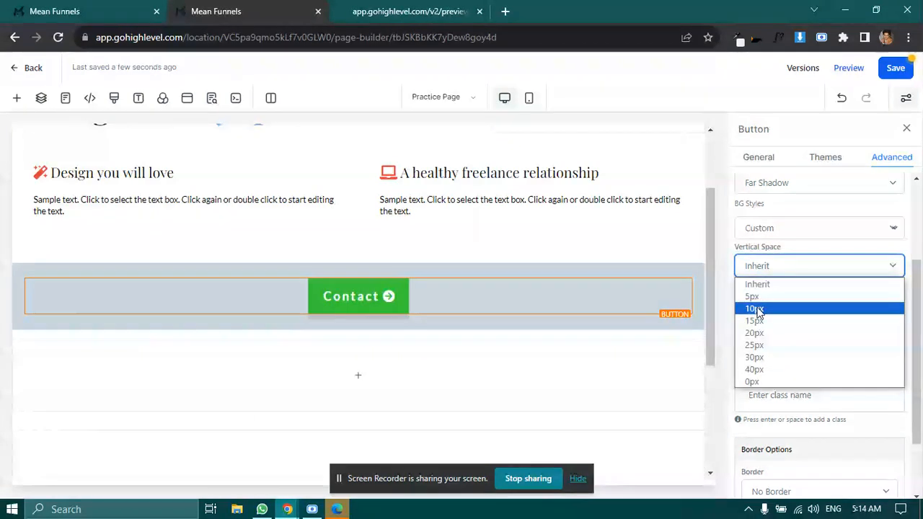
pyautogui.click(755, 309)
pyautogui.click(782, 267)
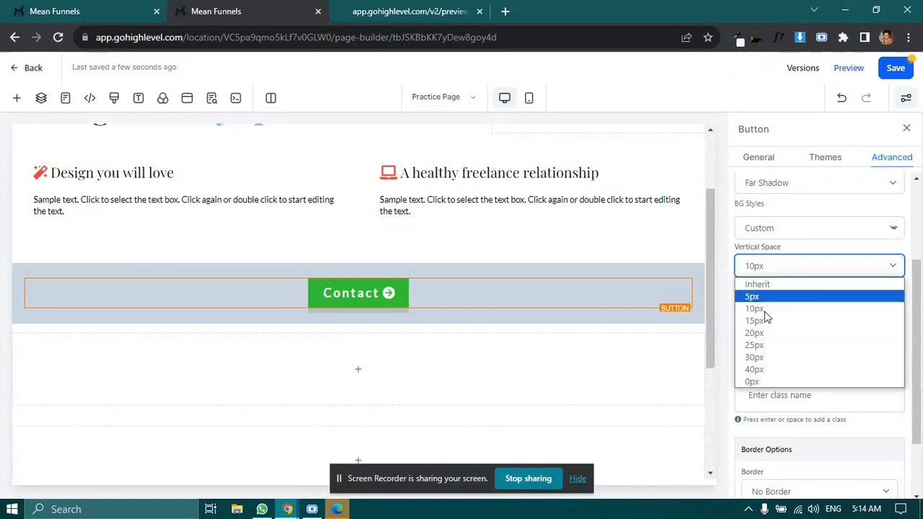
pyautogui.click(767, 331)
pyautogui.click(772, 268)
pyautogui.click(767, 350)
pyautogui.click(773, 265)
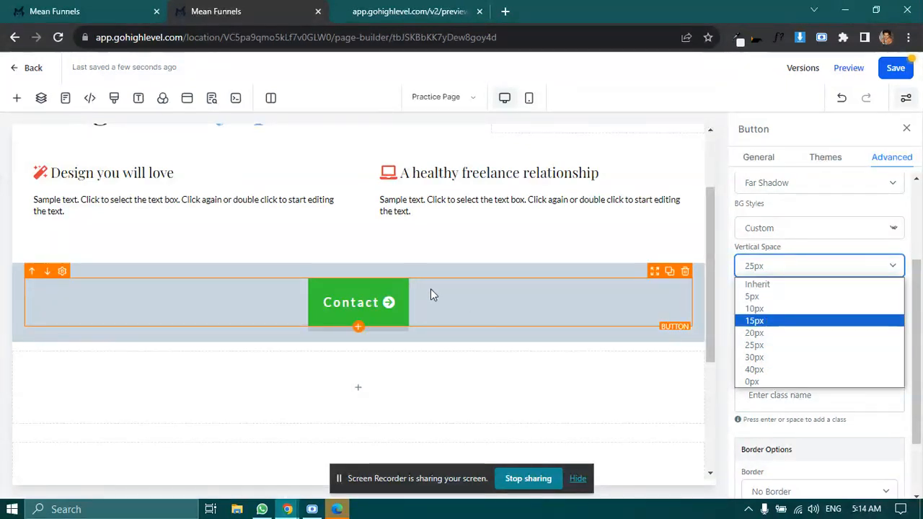
pyautogui.click(772, 308)
pyautogui.click(775, 266)
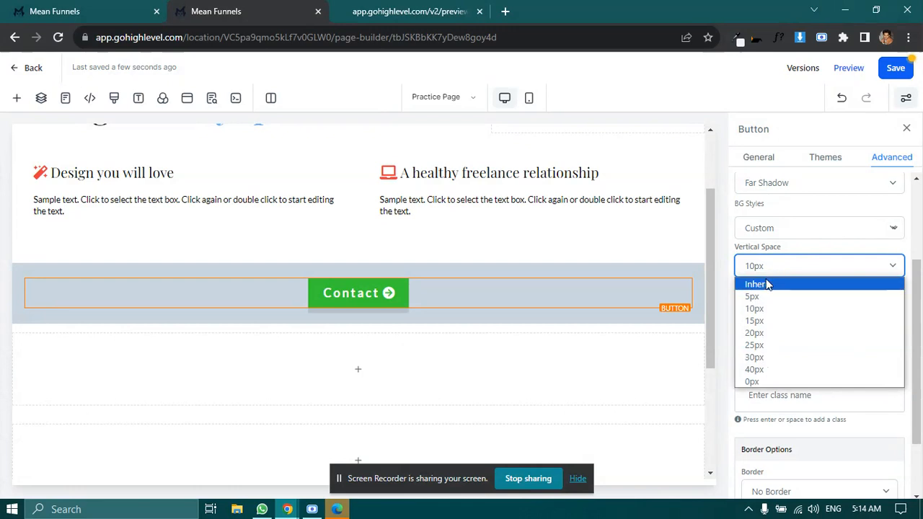
pyautogui.click(769, 283)
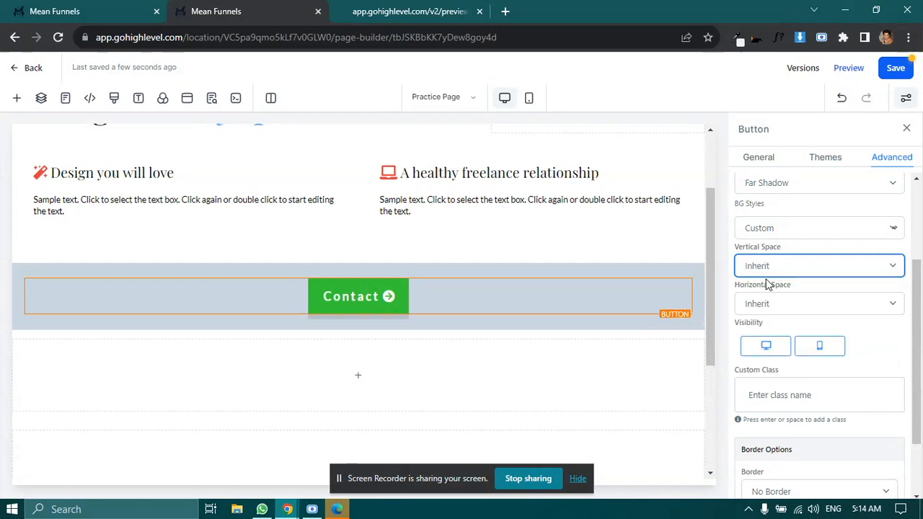
# Step: Compare 25px and 20px Horizontal Space on the "Contact" button and settle on 25px
pyautogui.scroll(-1, 772, 318)
pyautogui.scroll(1, 760, 299)
pyautogui.click(791, 307)
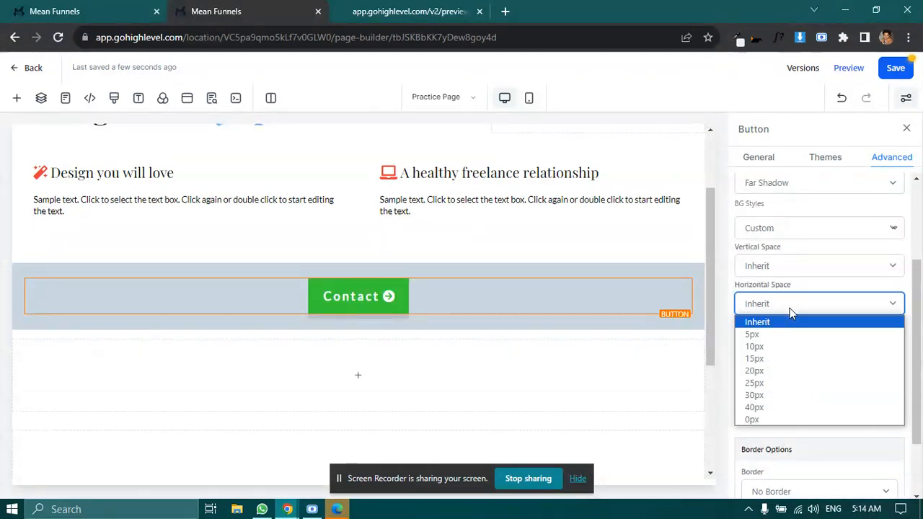
pyautogui.click(768, 384)
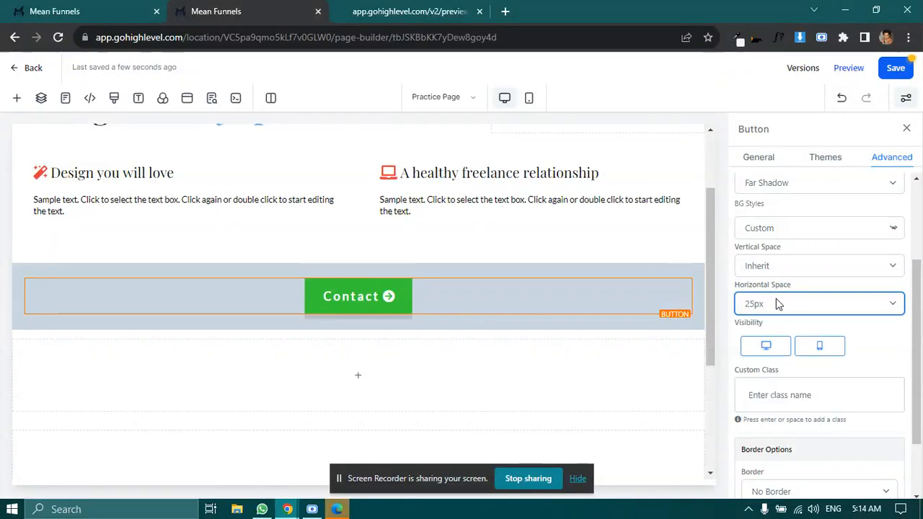
pyautogui.click(777, 304)
pyautogui.click(766, 371)
pyautogui.click(762, 305)
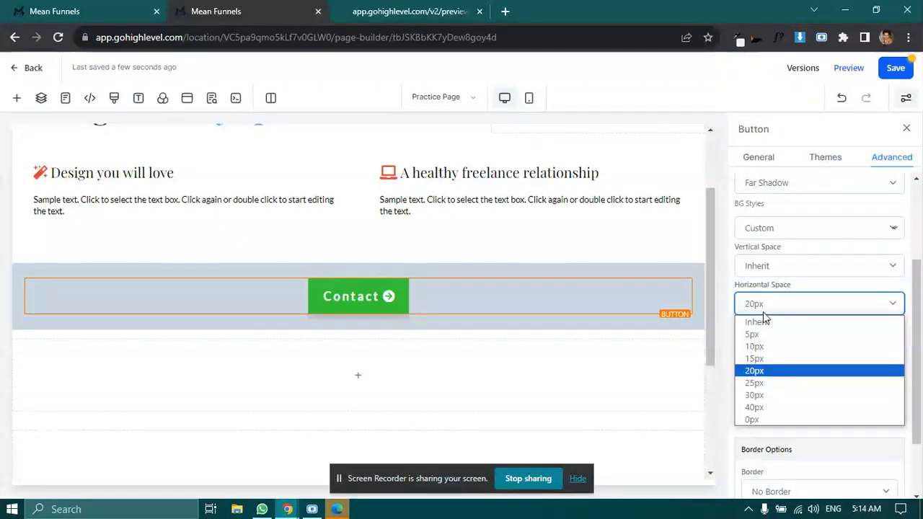
pyautogui.click(768, 384)
# Step: Select the Custom Class field in the "Contact" button's advanced settings
pyautogui.scroll(-2, 760, 328)
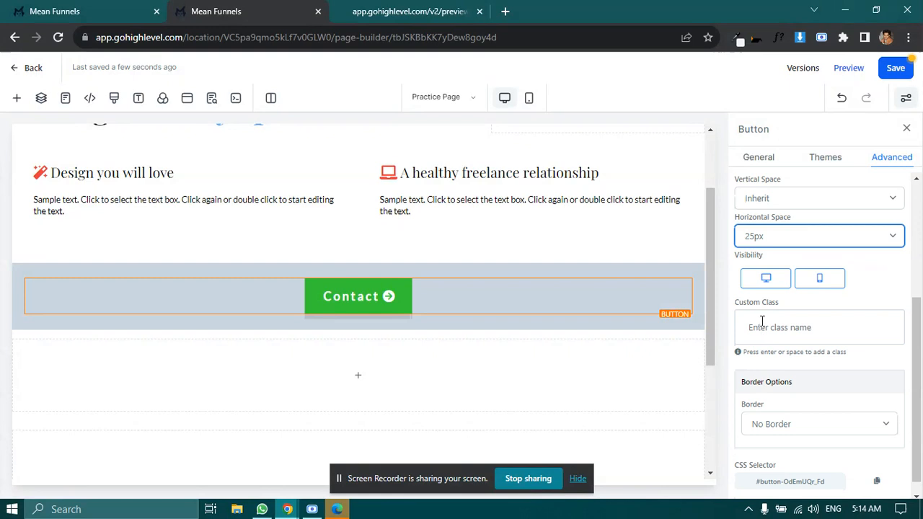
pyautogui.click(766, 313)
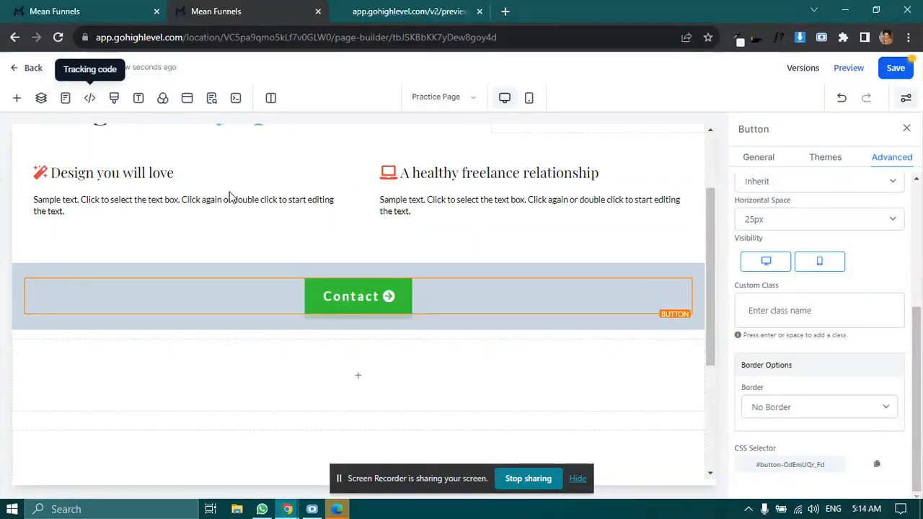
# Step: Give the "Contact" button a Full Border and change its border color to red
pyautogui.click(772, 408)
pyautogui.click(766, 423)
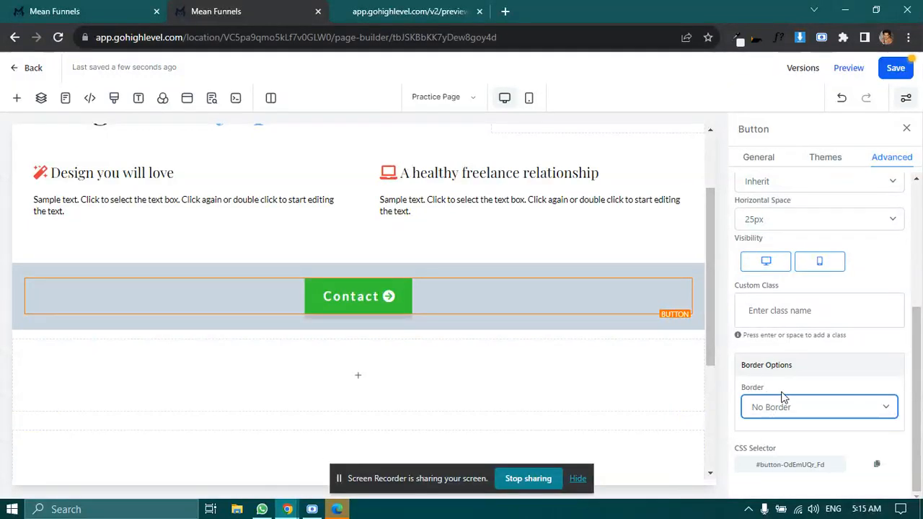
pyautogui.click(781, 413)
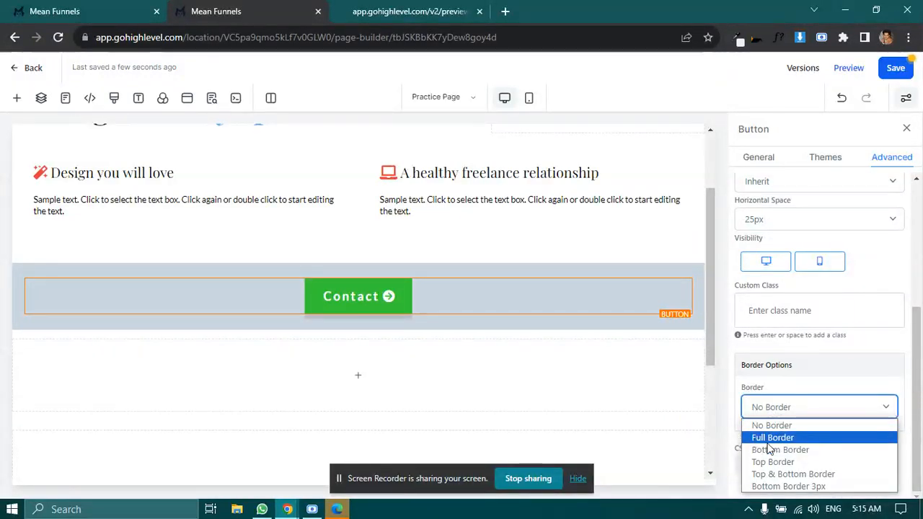
pyautogui.click(769, 437)
pyautogui.scroll(-2, 770, 396)
pyautogui.scroll(-1, 754, 322)
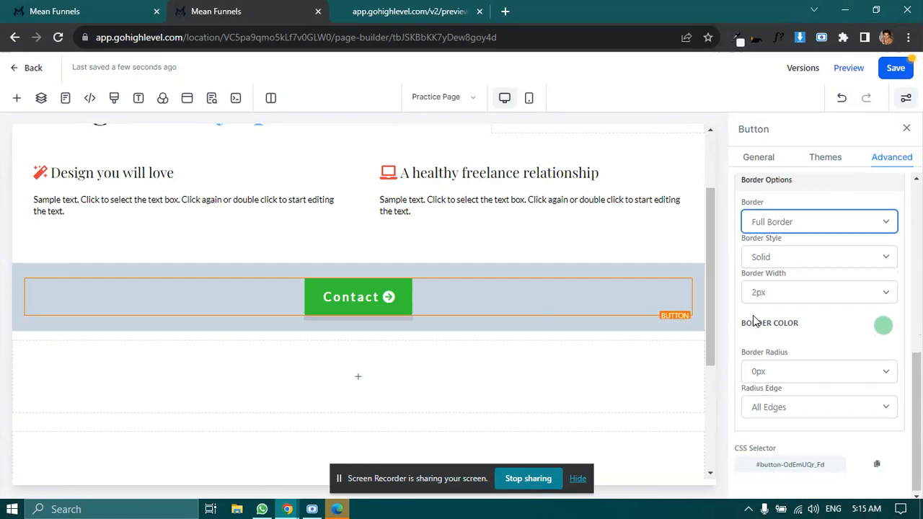
pyautogui.click(881, 328)
pyautogui.click(869, 352)
pyautogui.click(865, 333)
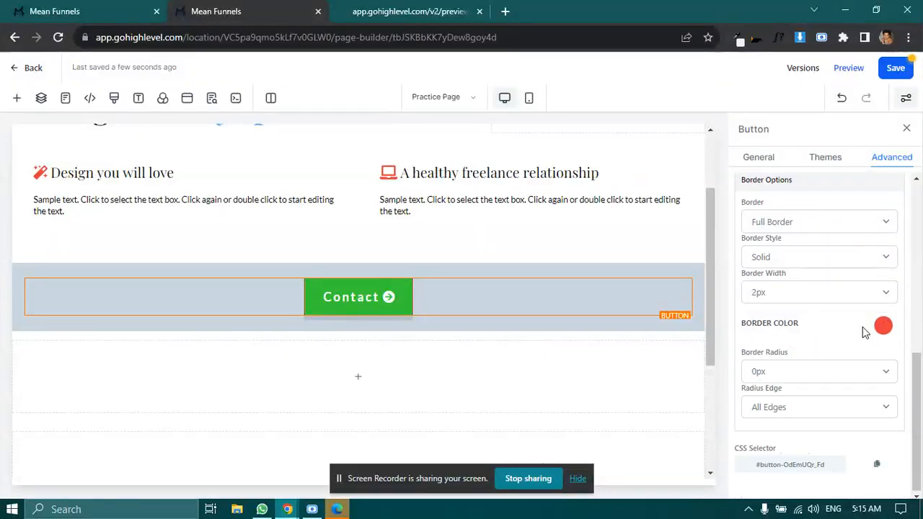
# Step: Try a 15px Border Radius on the "Contact" button, set it to 5px and deselect the button
pyautogui.click(757, 375)
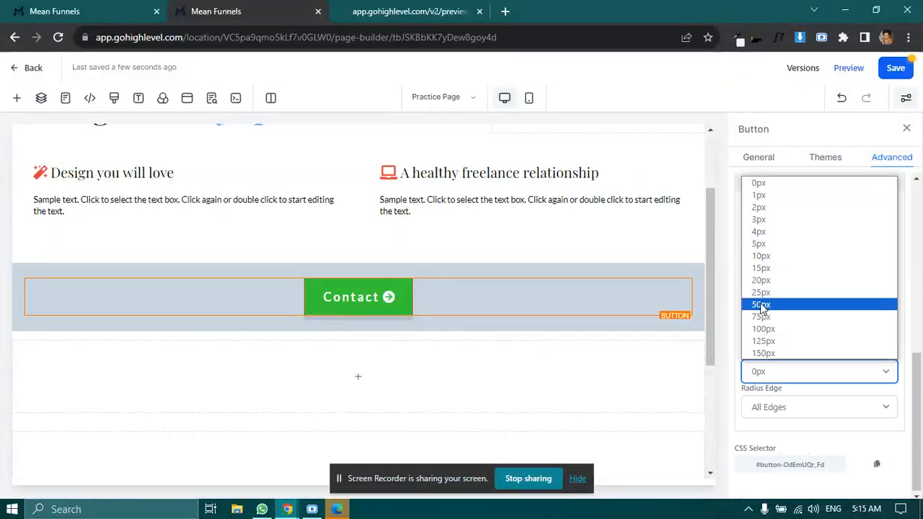
pyautogui.click(773, 271)
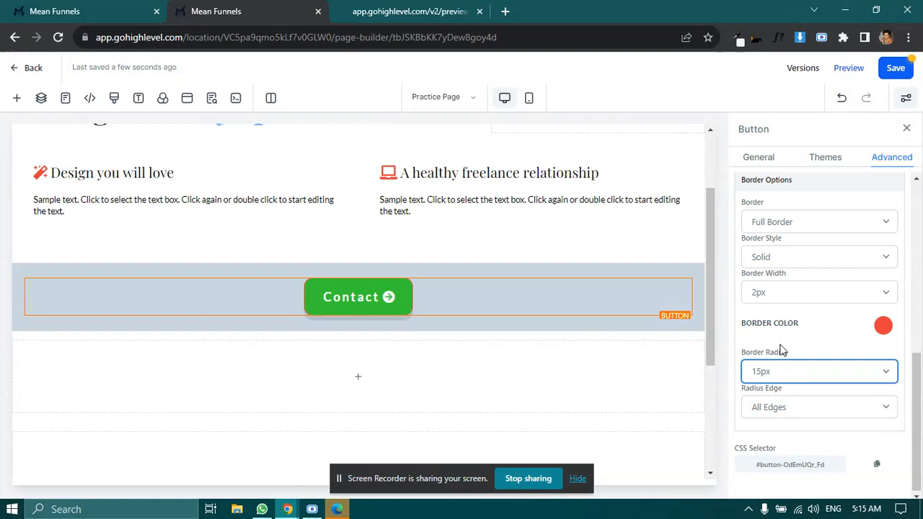
pyautogui.click(775, 381)
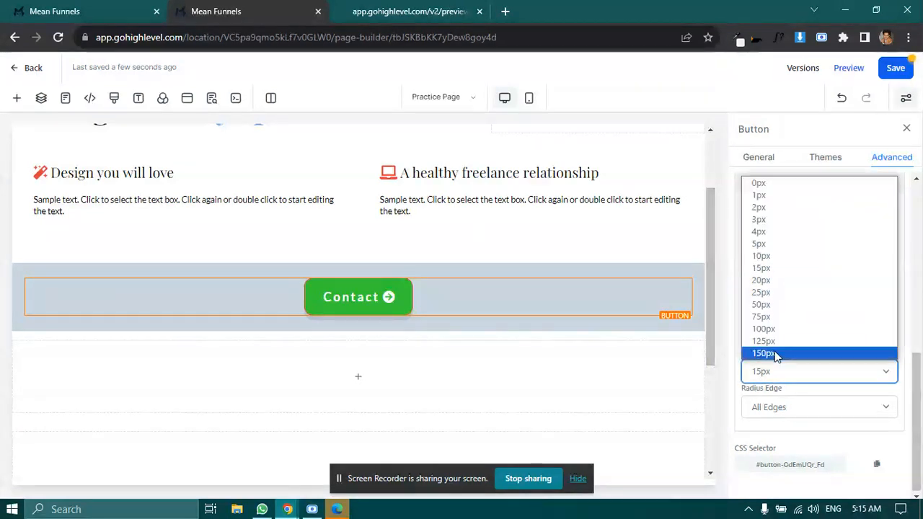
pyautogui.click(767, 245)
pyautogui.click(167, 349)
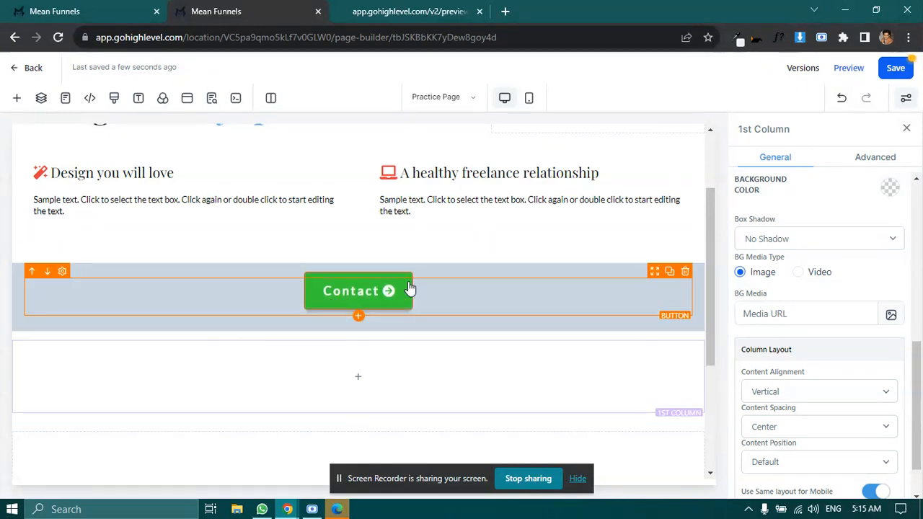
# Step: Set the "Contact" button's Radius Edge to Top Only Edges
pyautogui.click(421, 302)
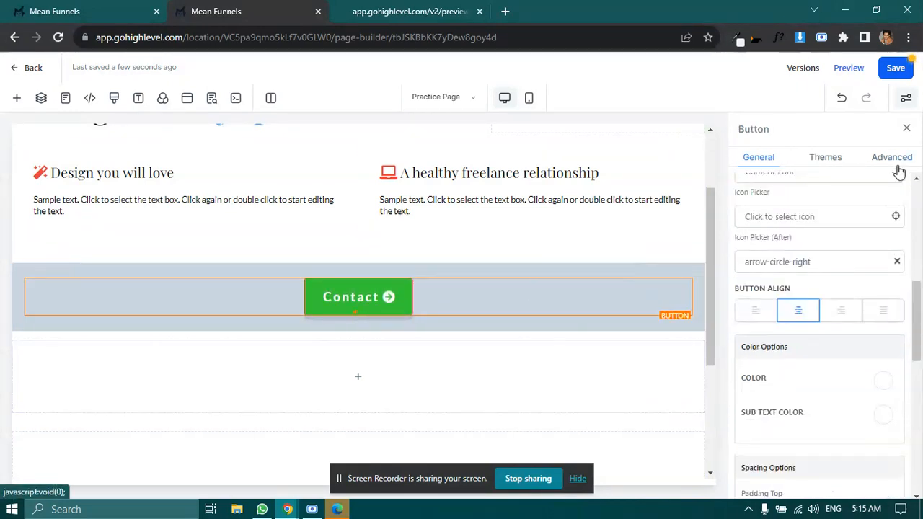
pyautogui.click(893, 160)
pyautogui.scroll(-1, 778, 332)
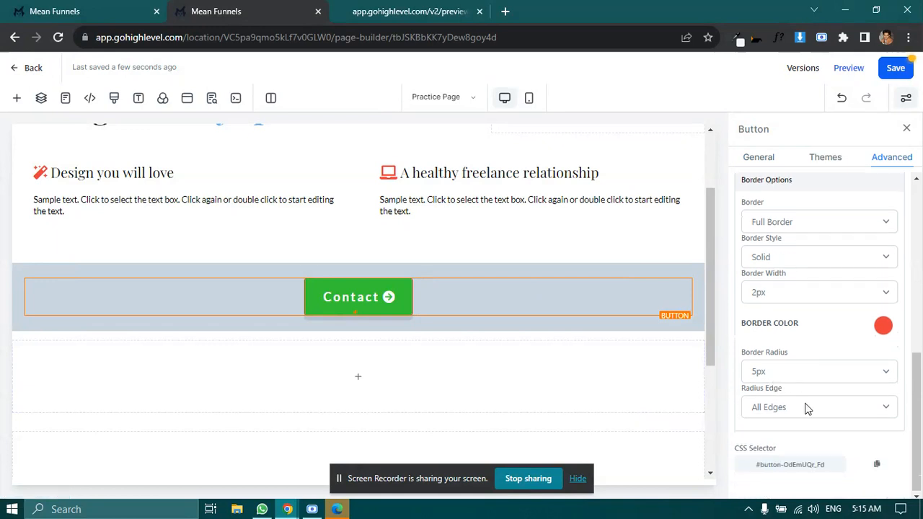
pyautogui.click(755, 408)
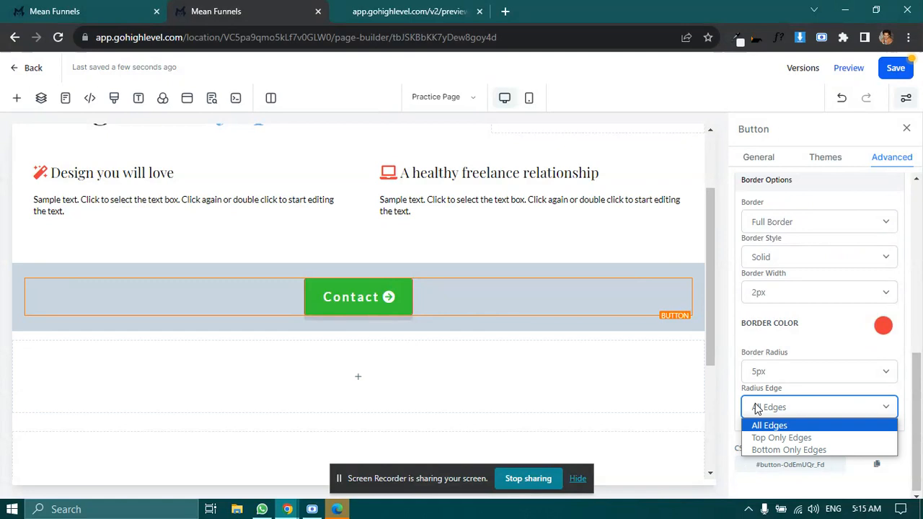
pyautogui.click(773, 437)
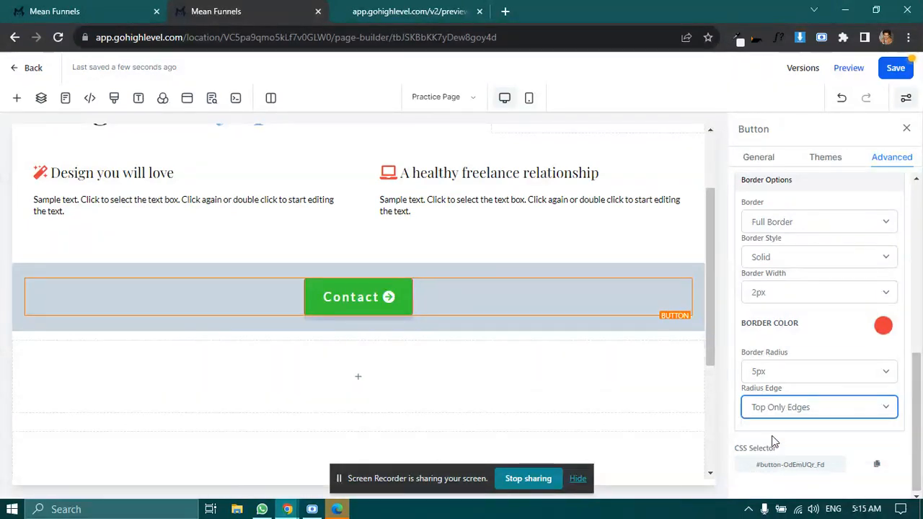
# Step: Check the "Contact" button while deselected and change its border to Bottom Border
pyautogui.click(202, 263)
pyautogui.click(361, 310)
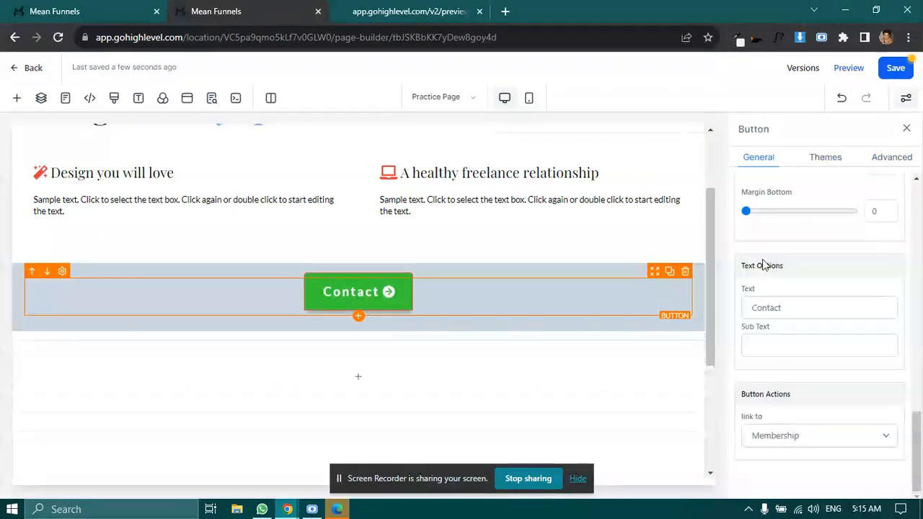
pyautogui.click(892, 156)
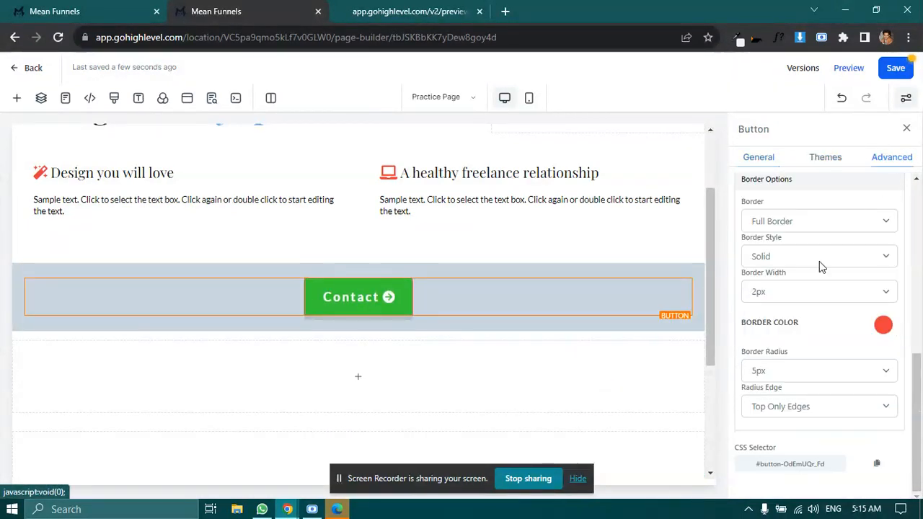
pyautogui.click(778, 406)
pyautogui.click(820, 337)
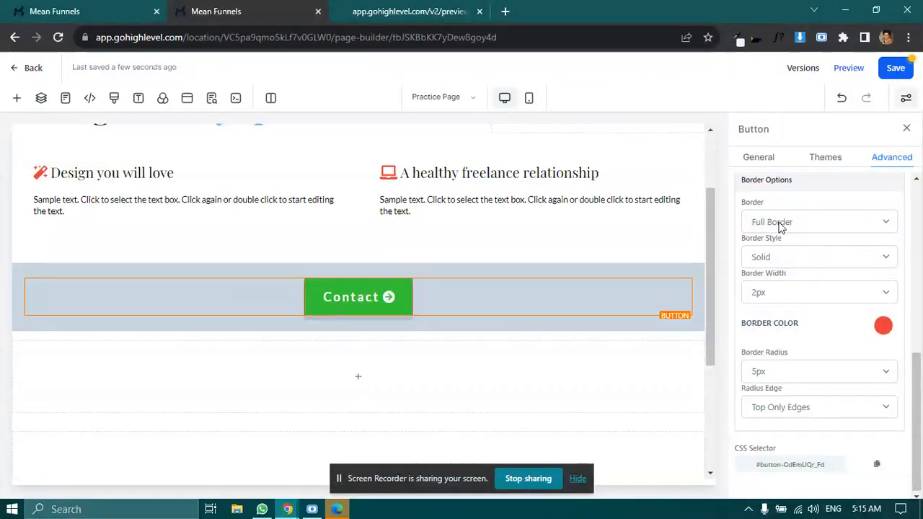
pyautogui.click(784, 224)
pyautogui.click(768, 266)
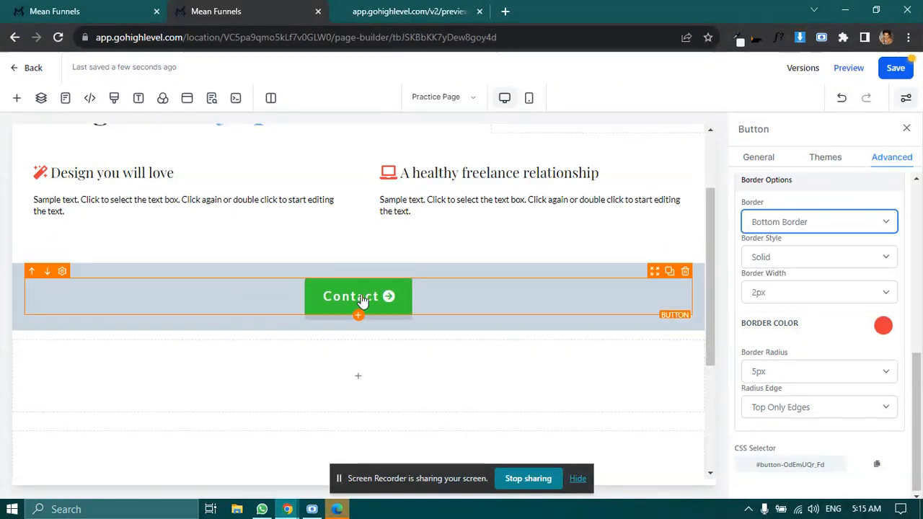
# Step: Examine the bottom border on the "Contact" button with the button deselected
pyautogui.click(195, 248)
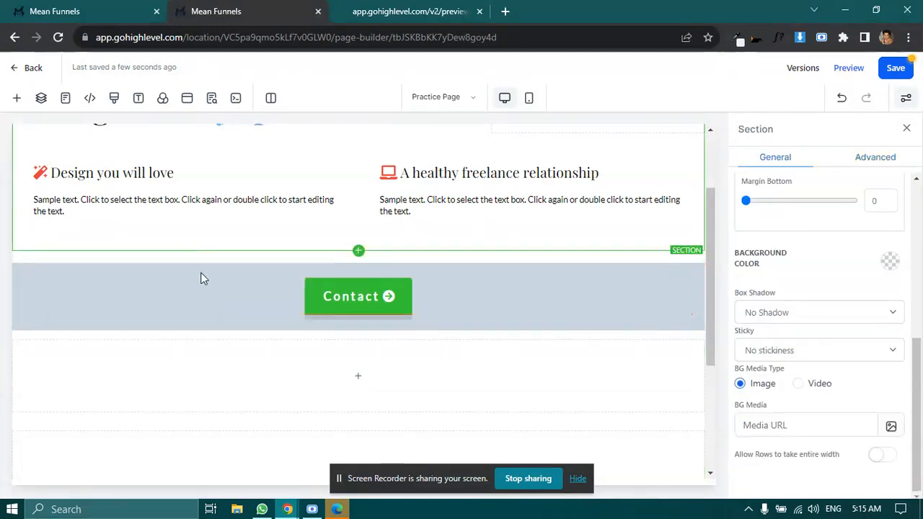
pyautogui.click(424, 293)
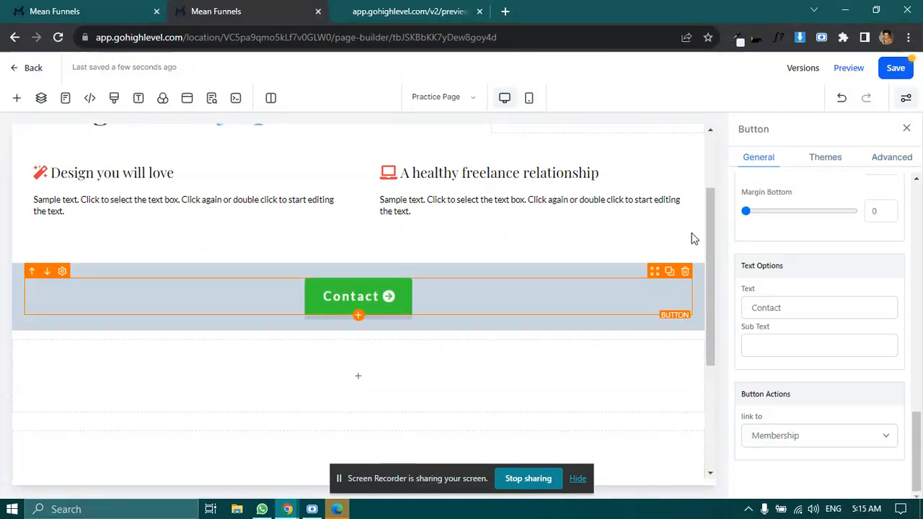
pyautogui.click(894, 159)
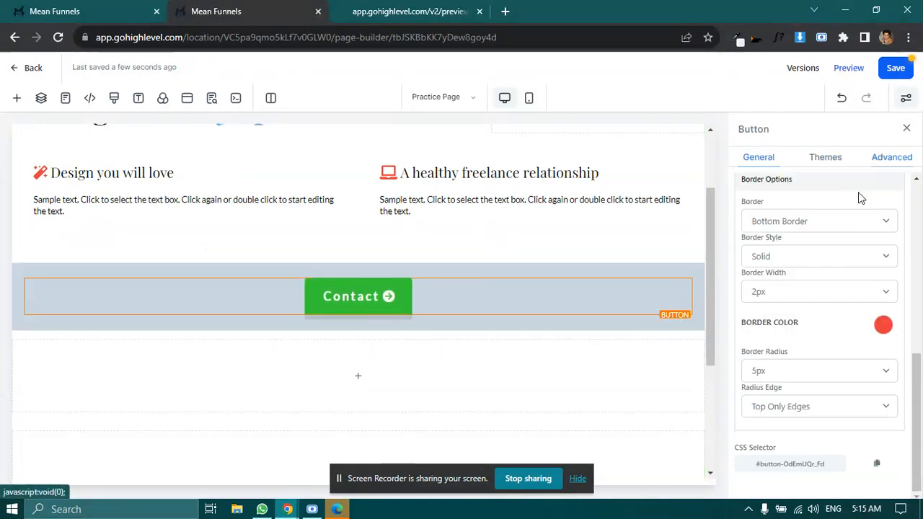
pyautogui.click(184, 230)
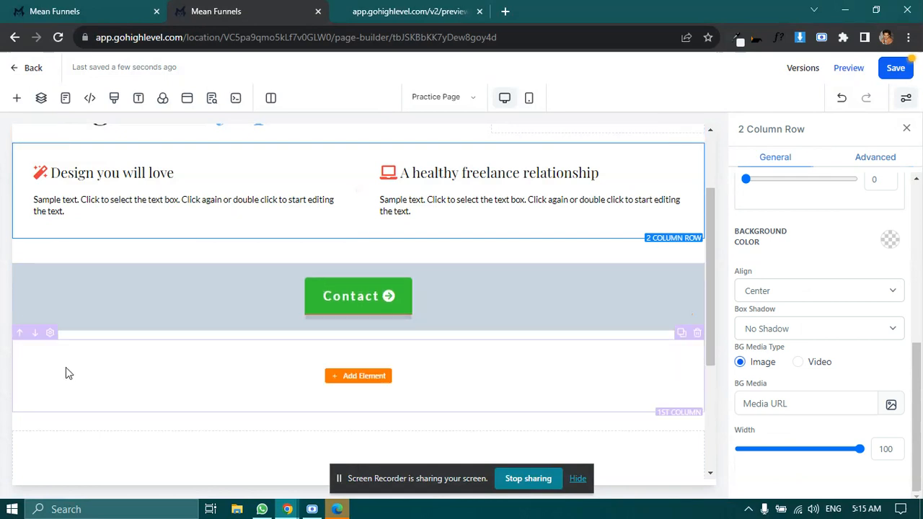
pyautogui.click(873, 165)
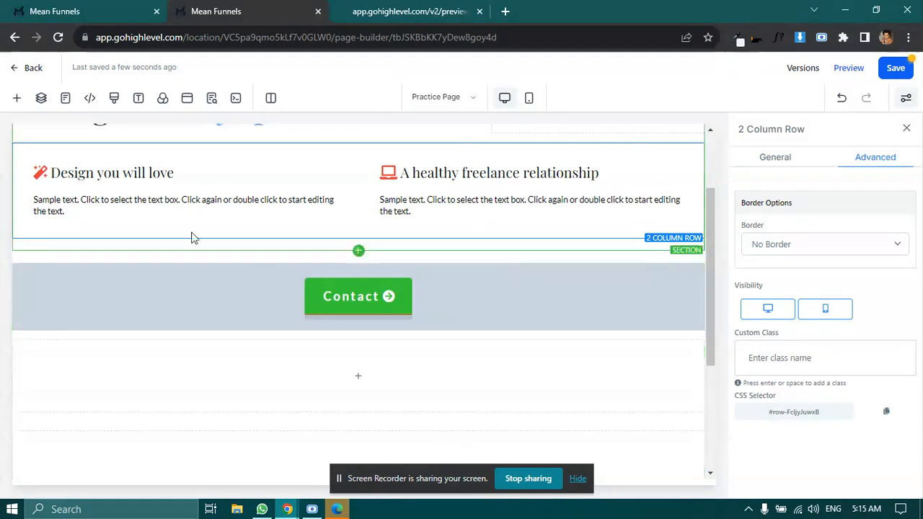
# Step: Copy the "Contact" button's CSS selector and start a Custom CSS rule for "#button-OdEmUQr_Fd button:hover"
pyautogui.click(362, 299)
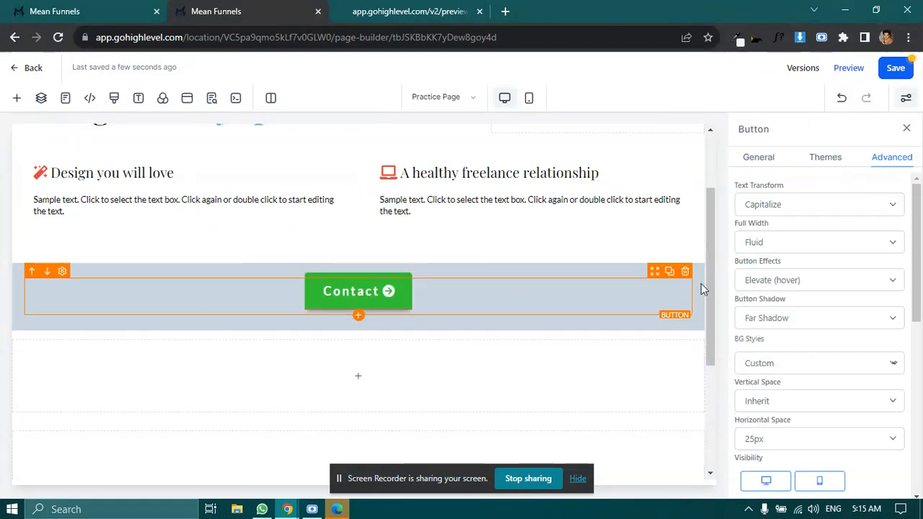
pyautogui.scroll(-5, 764, 288)
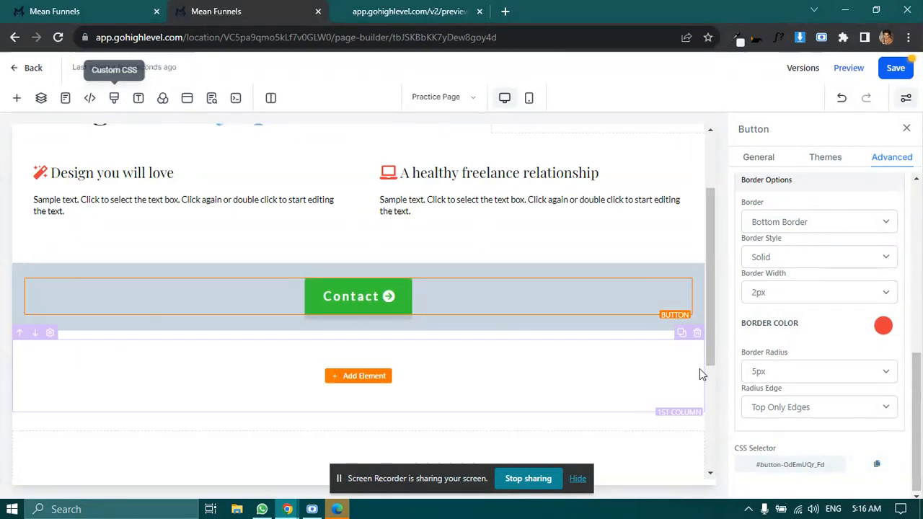
pyautogui.click(114, 98)
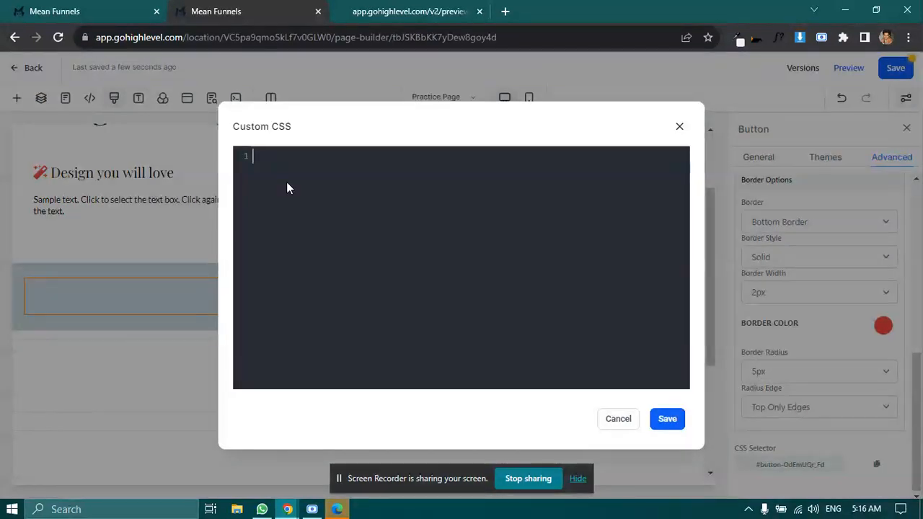
pyautogui.write('#button-OdEmUQr_Fd')
pyautogui.write('but')
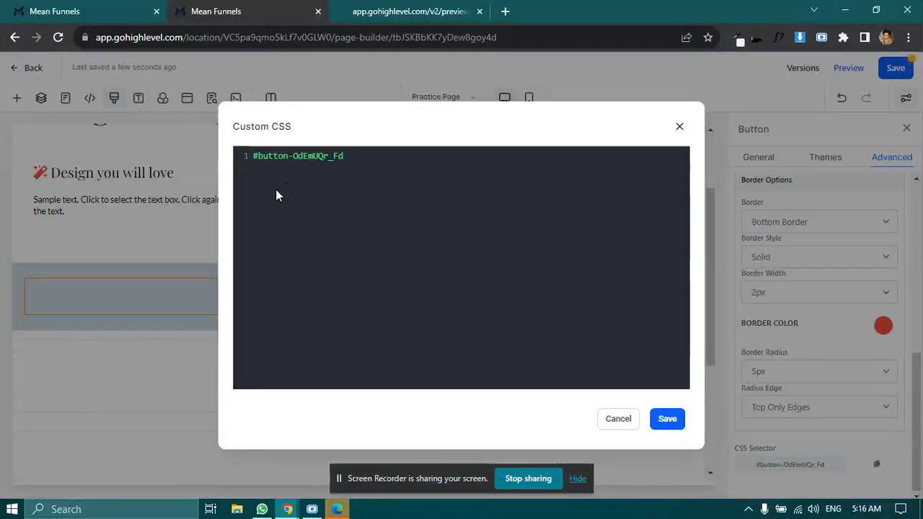
pyautogui.write('ton')
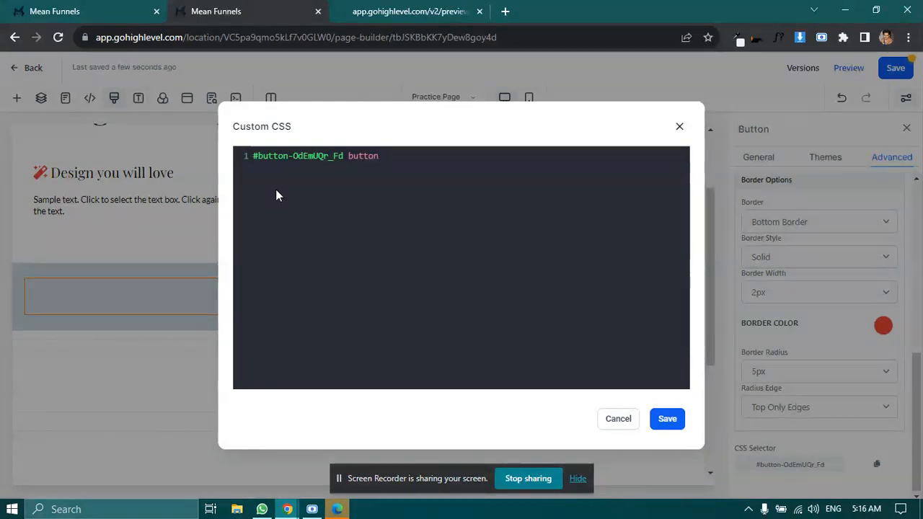
pyautogui.write(':hov')
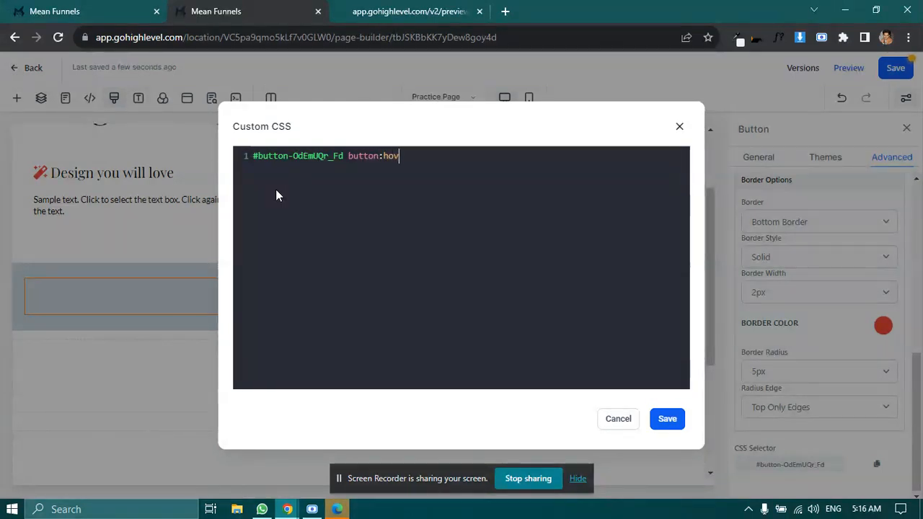
pyautogui.write('er {')
pyautogui.press('Return')
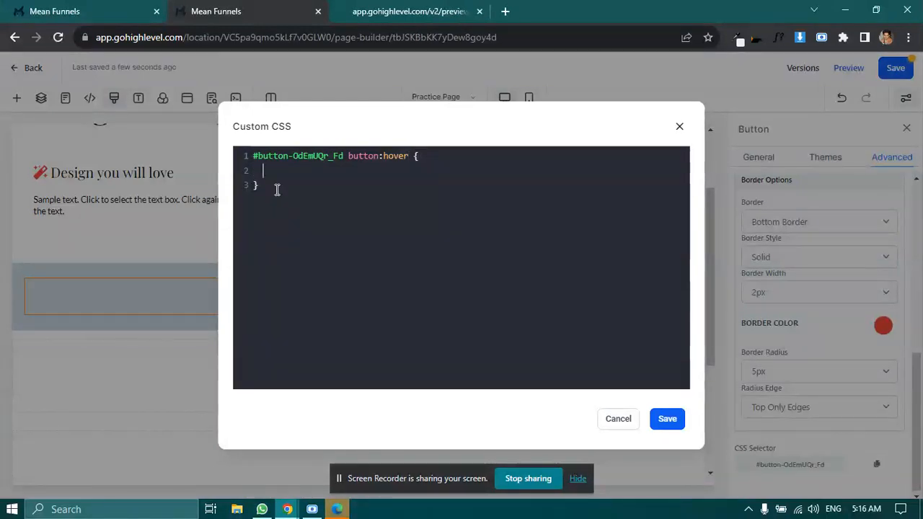
# Step: Add the declaration "backgroung-color: black !important;" to the button's hover rule and save the Custom CSS
pyautogui.write('back')
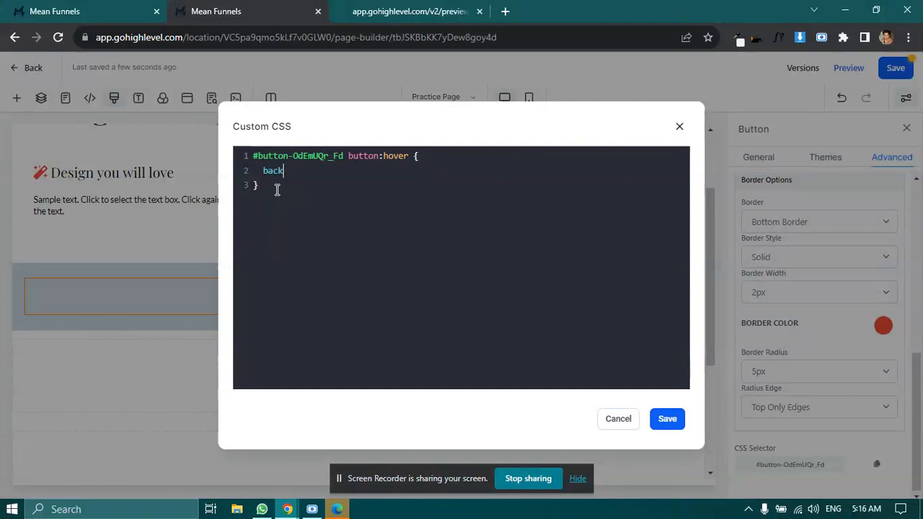
pyautogui.write('ground')
pyautogui.write('-color:')
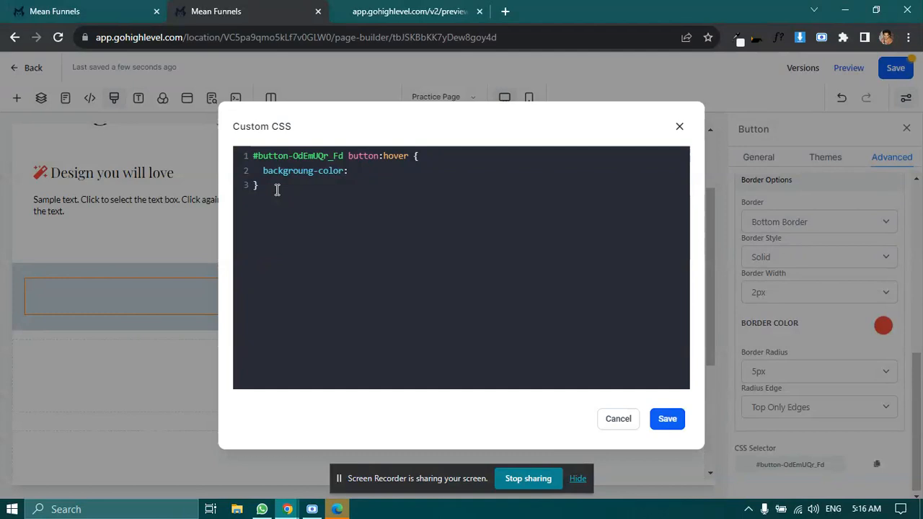
pyautogui.write(' black !imortant')
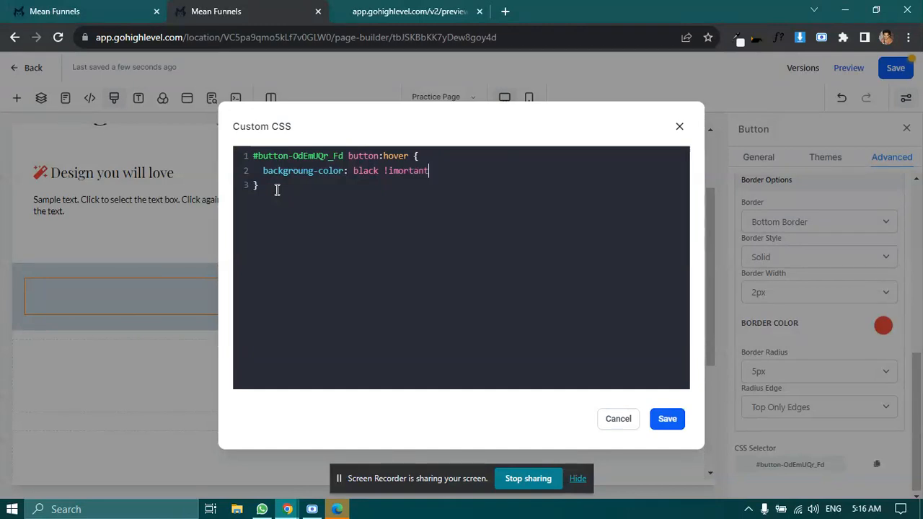
pyautogui.press('Left')
pyautogui.press('Left')
pyautogui.write('p')
pyautogui.press('Right')
pyautogui.press('Right')
pyautogui.write(';')
pyautogui.press('Down')
pyautogui.click(671, 422)
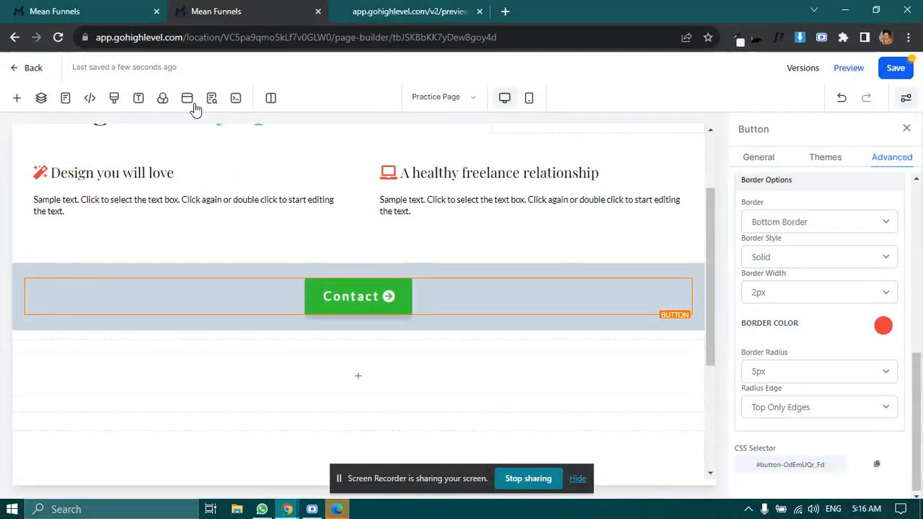
# Step: Correct the property name in the hover rule to "background-color" and save the Custom CSS
pyautogui.click(114, 99)
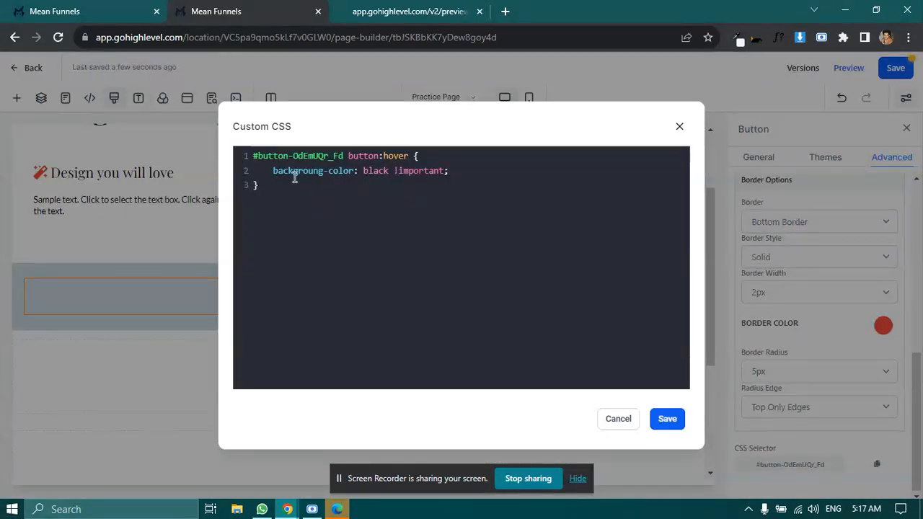
pyautogui.click(328, 173)
pyautogui.press('BackSpace')
pyautogui.write('d')
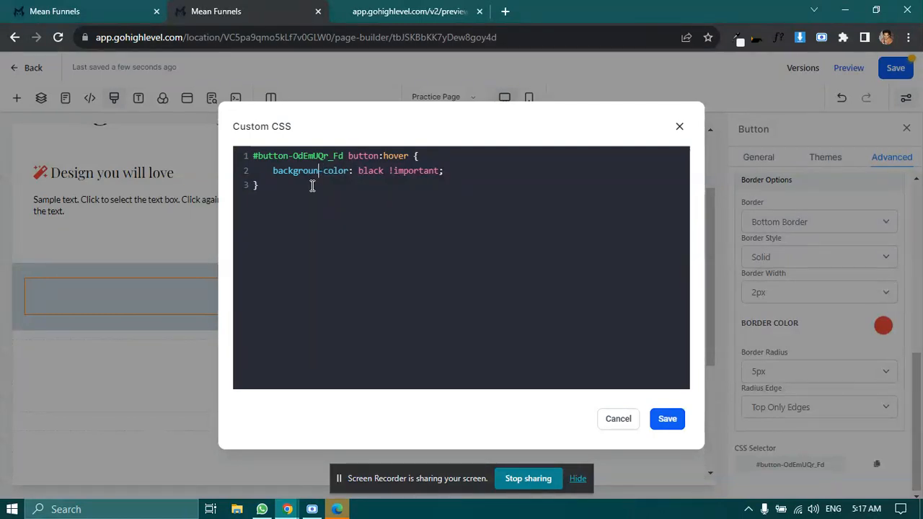
pyautogui.click(663, 426)
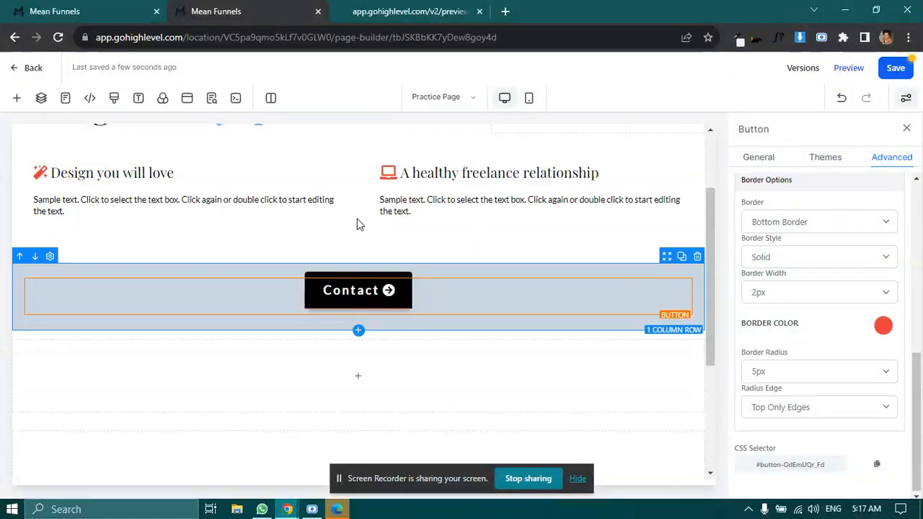
# Step: Reopen the Custom CSS to review the button's hover rule and close it without changes
pyautogui.click(115, 101)
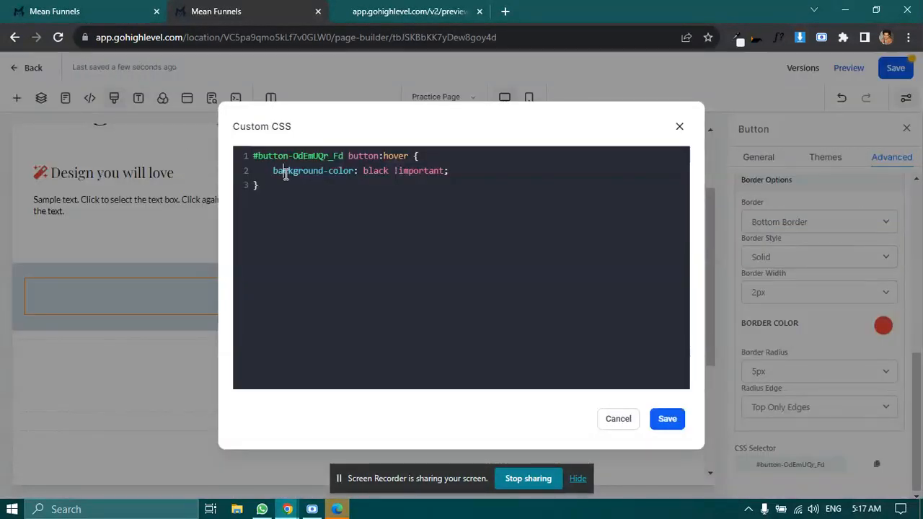
pyautogui.click(457, 176)
pyautogui.click(679, 127)
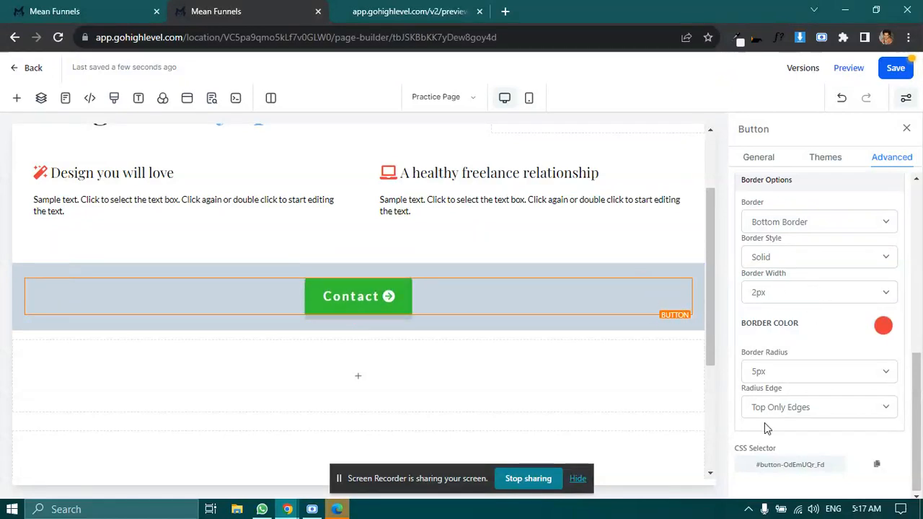
# Step: Look through the "Contact" button's General settings
pyautogui.click(752, 157)
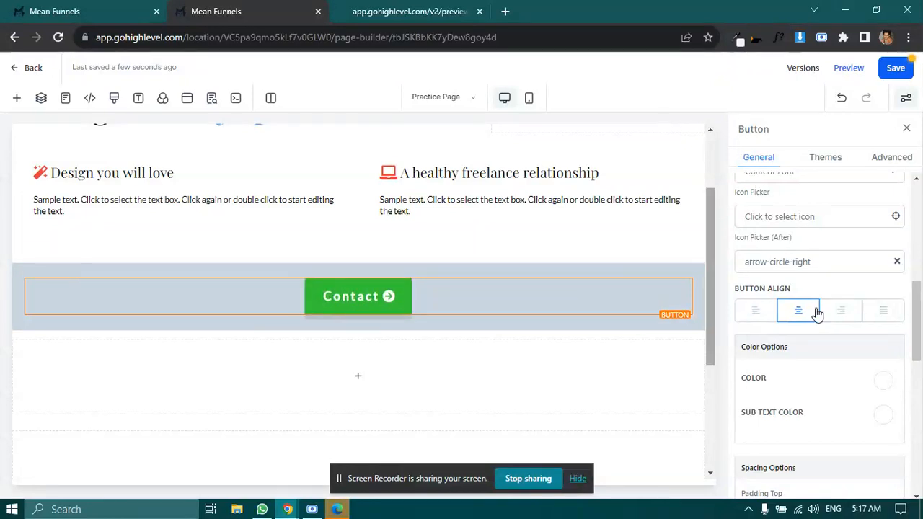
pyautogui.scroll(-5, 707, 340)
pyautogui.scroll(-1, 810, 385)
pyautogui.scroll(3, 810, 388)
pyautogui.scroll(3, 367, 245)
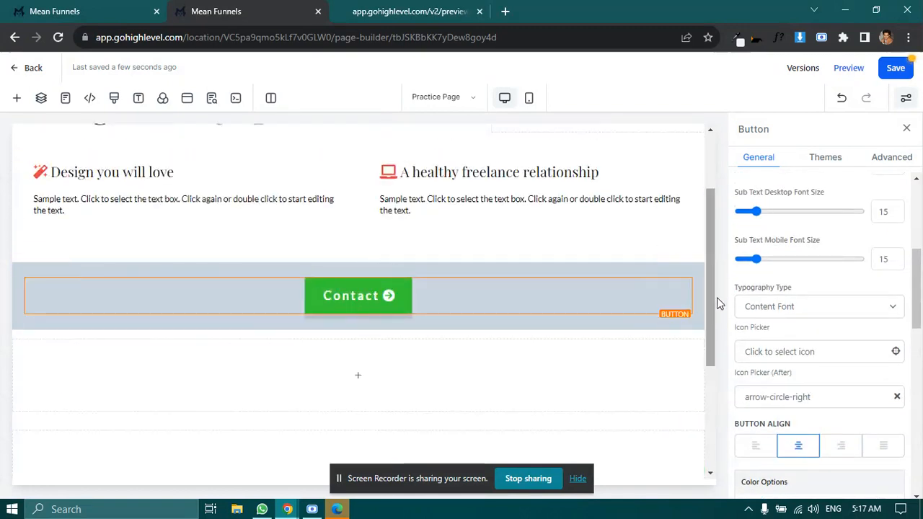